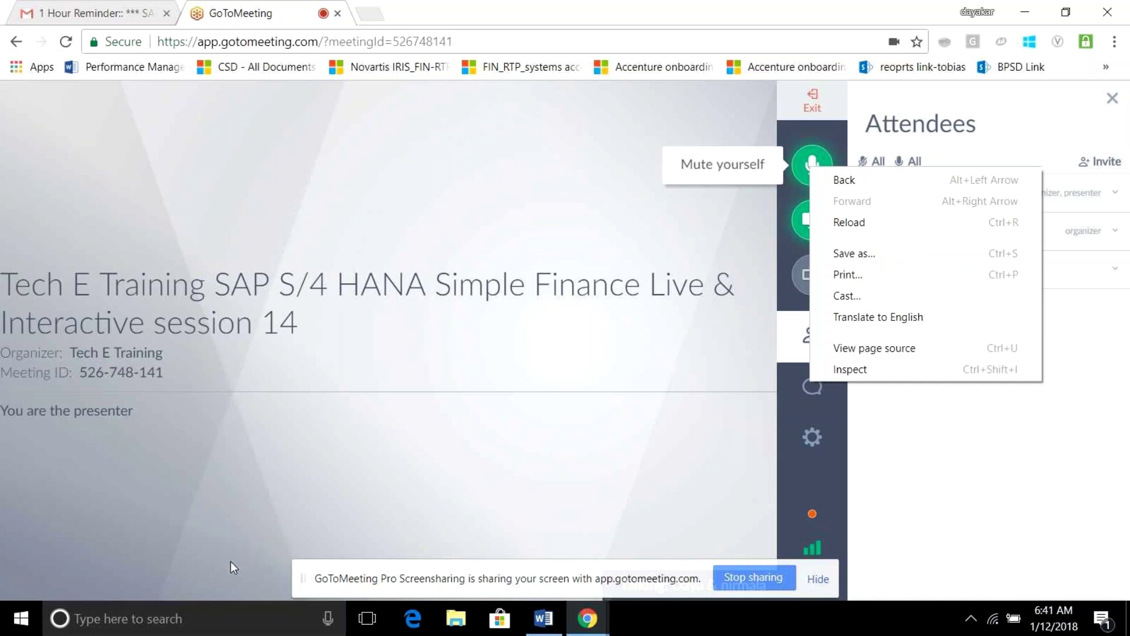
pyautogui.click(125, 619)
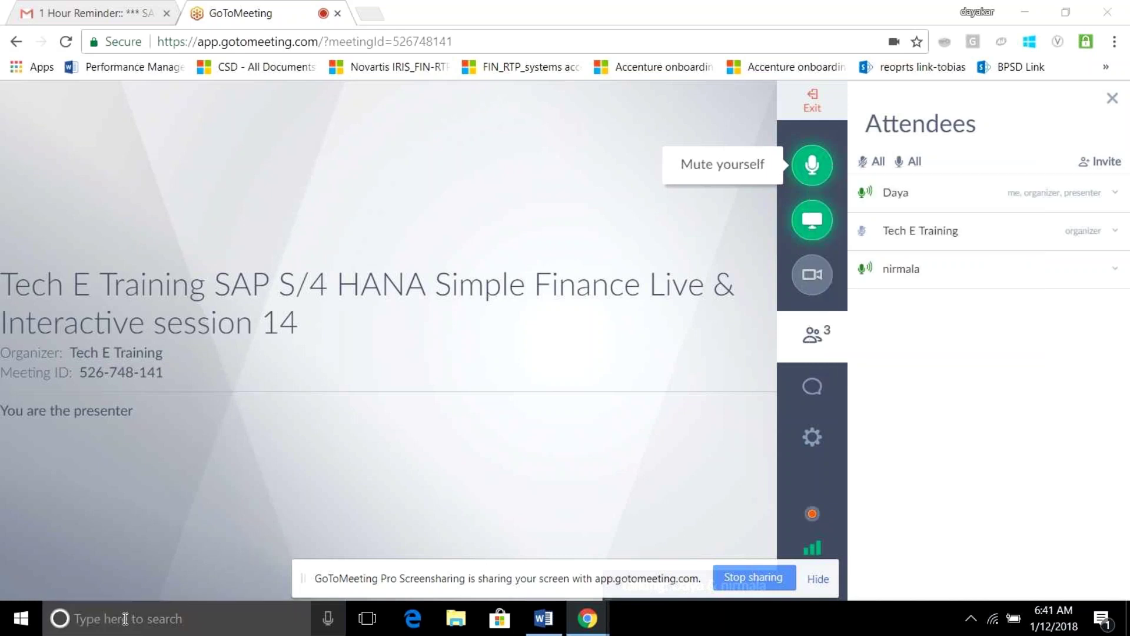
pyautogui.write('run')
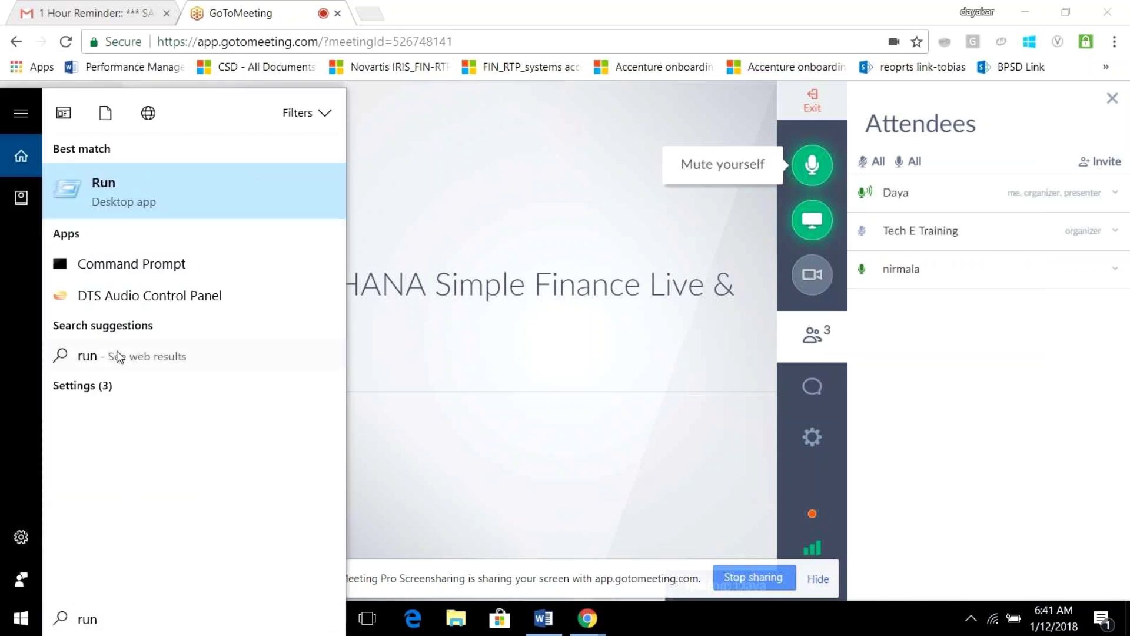
pyautogui.click(100, 184)
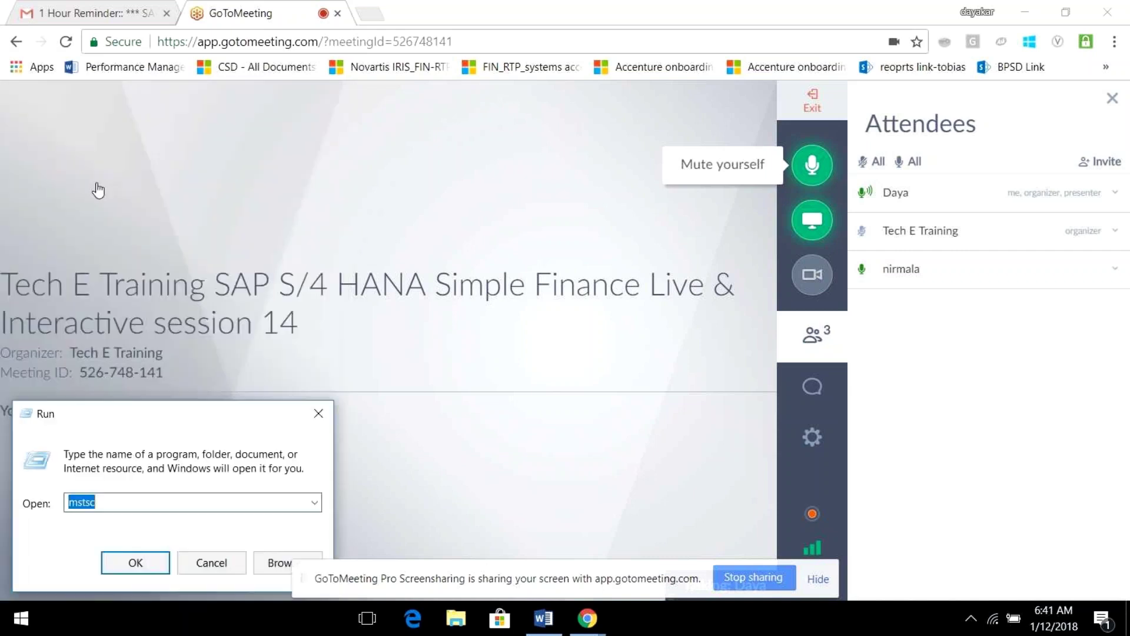
pyautogui.click(138, 567)
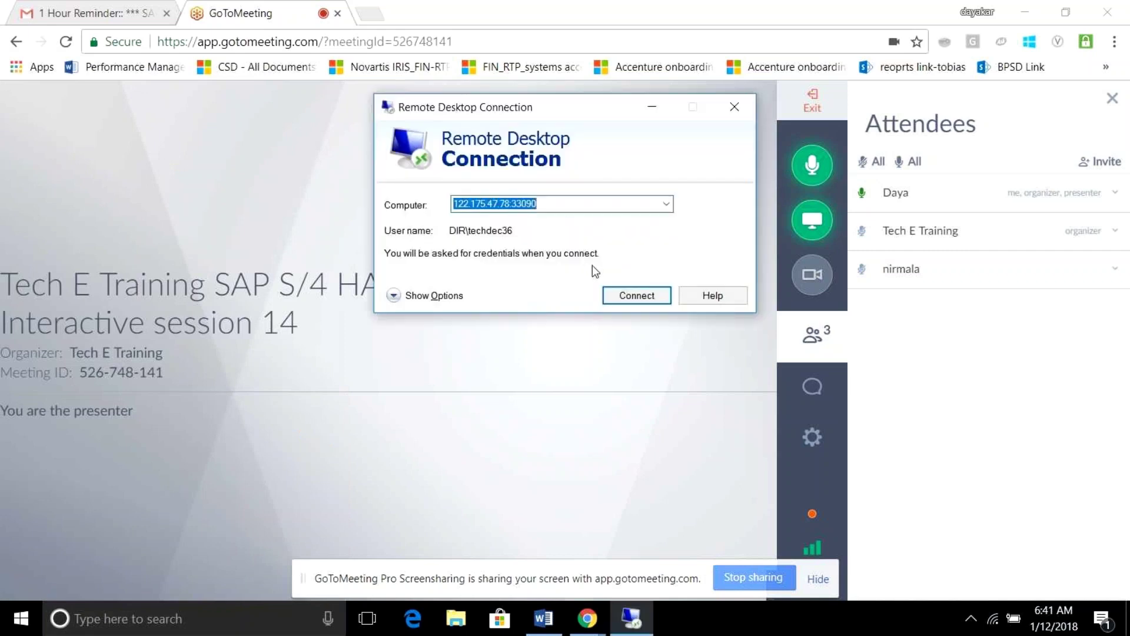
pyautogui.click(626, 296)
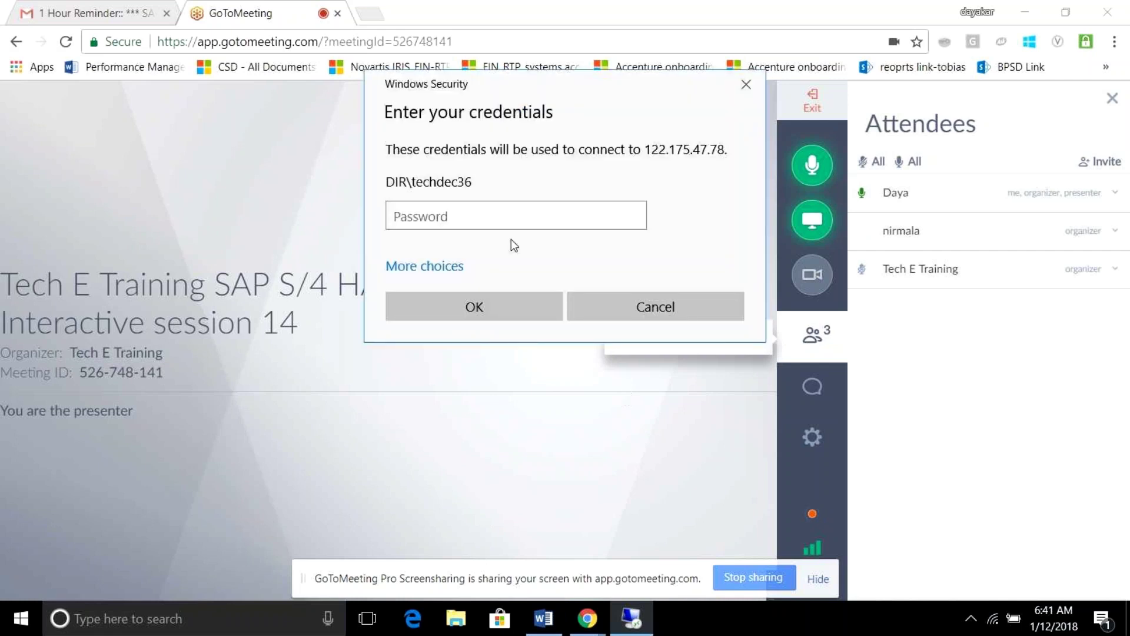
# Enter the account password in the credentials prompt and submit it
pyautogui.click(419, 223)
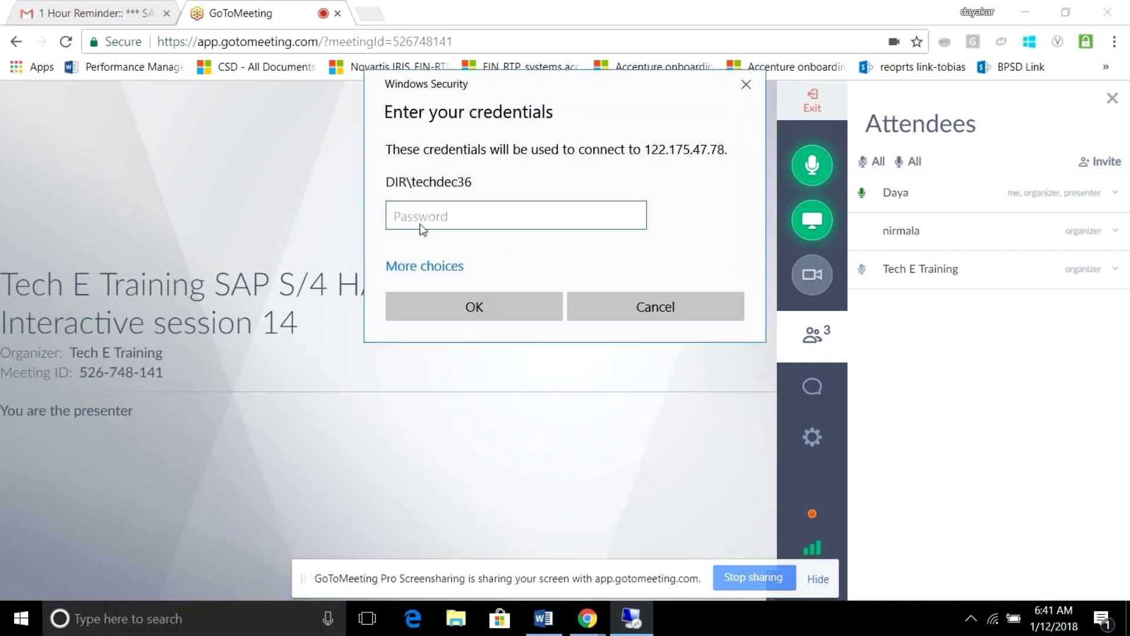
pyautogui.press('capslock')
pyautogui.write('D')
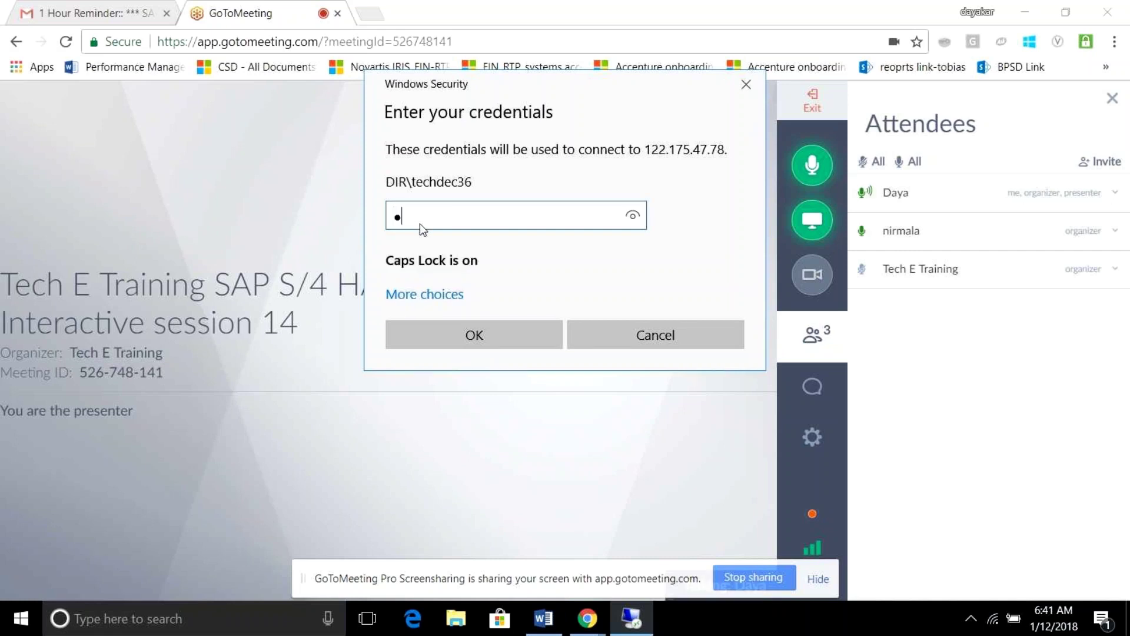
pyautogui.press('capslock')
pyautogui.write('a')
pyautogui.write('•••••••••')
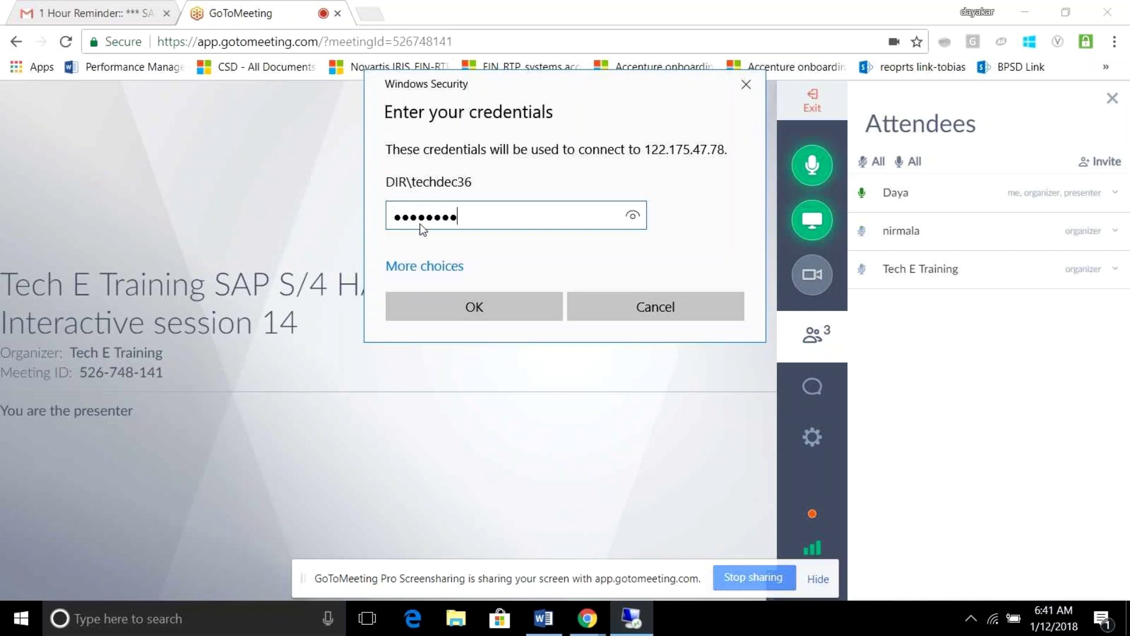
pyautogui.press('Return')
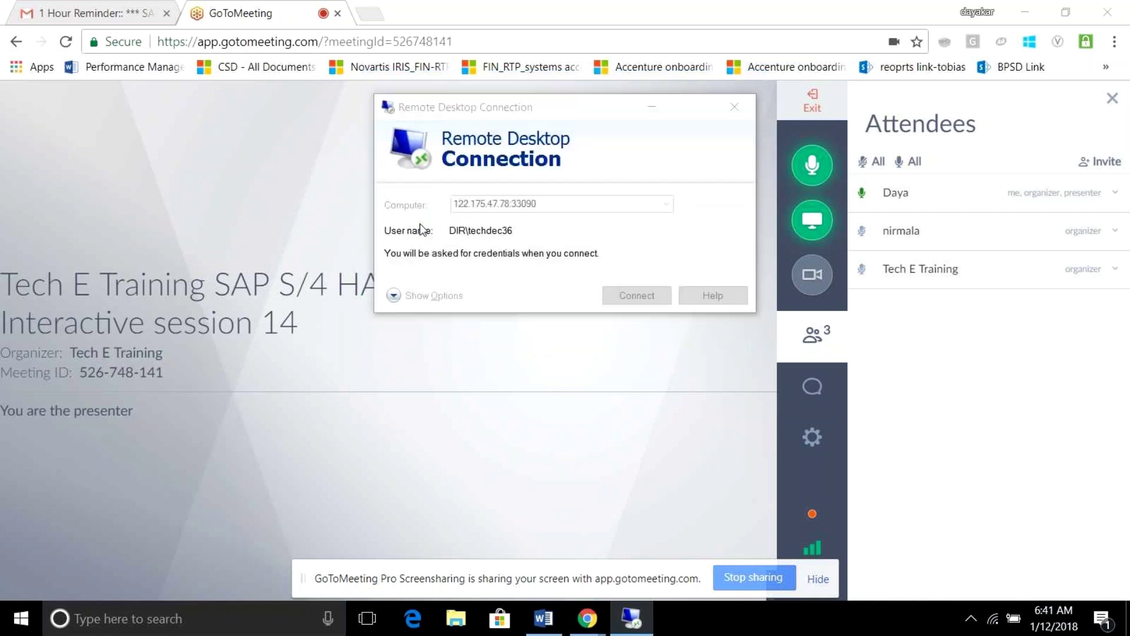
# Accept the certificate warning and log on to SAP client 800 with the saved user
pyautogui.click(626, 355)
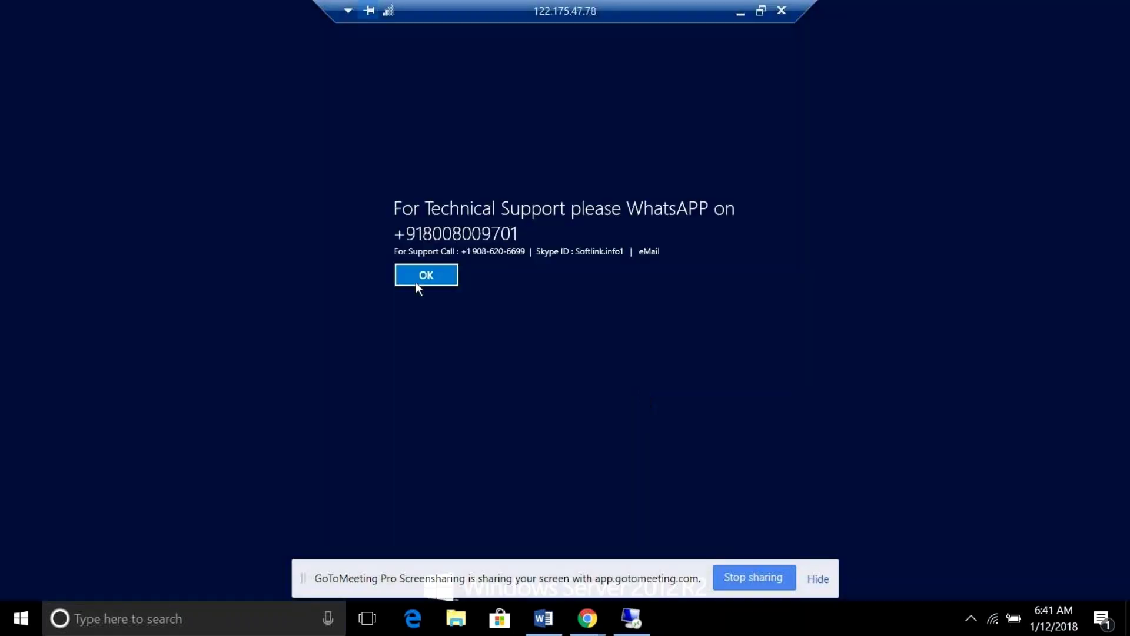
pyautogui.click(416, 281)
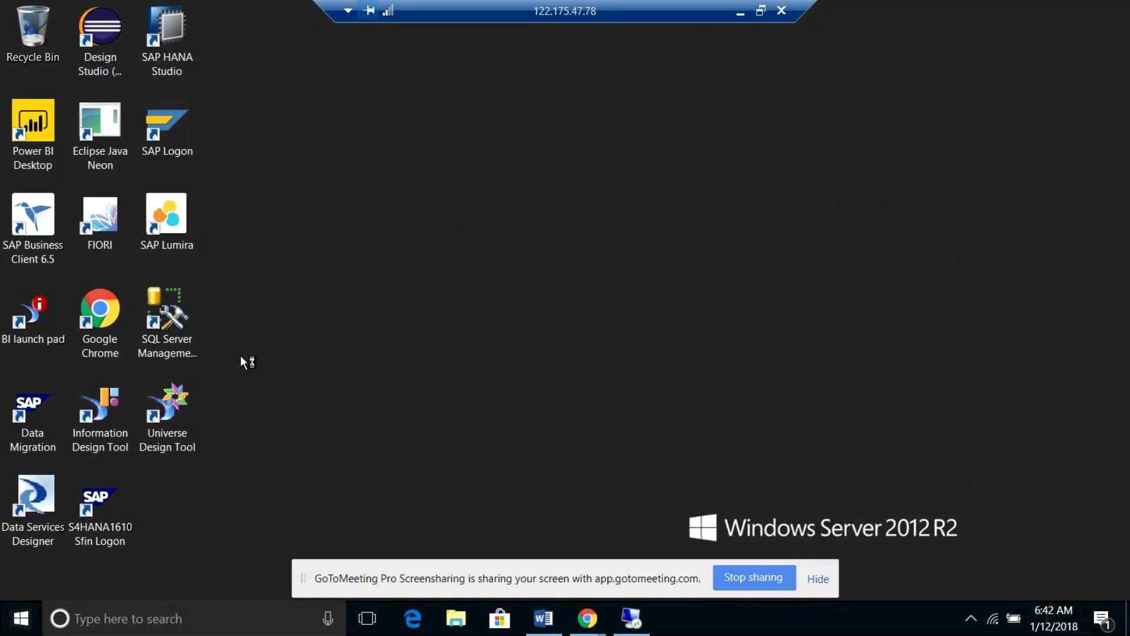
pyautogui.click(166, 127)
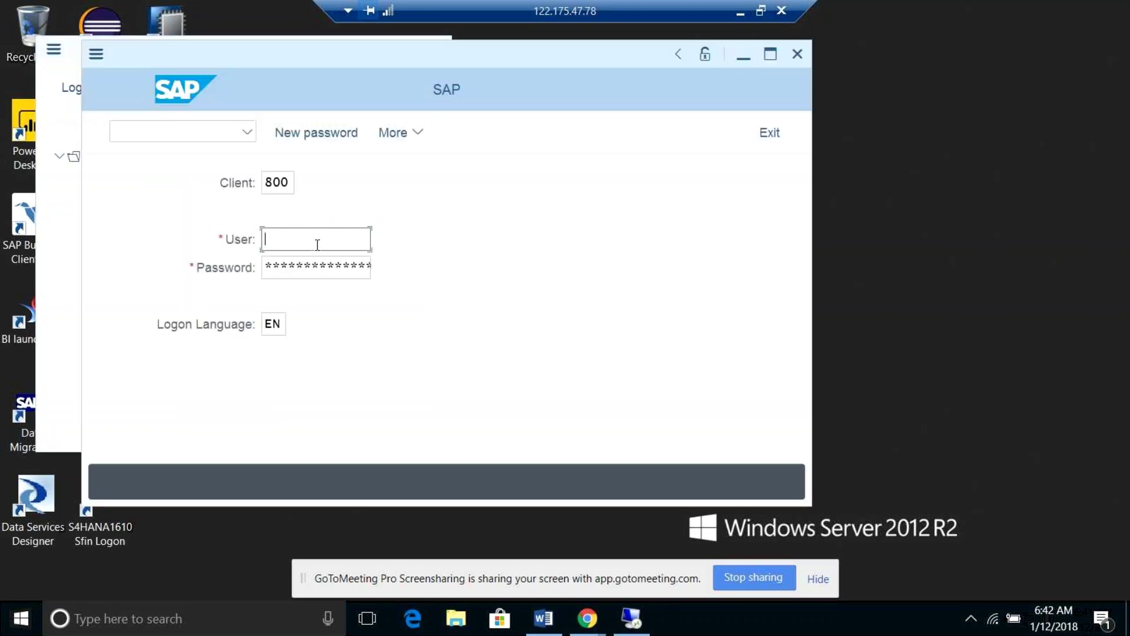
pyautogui.click(317, 245)
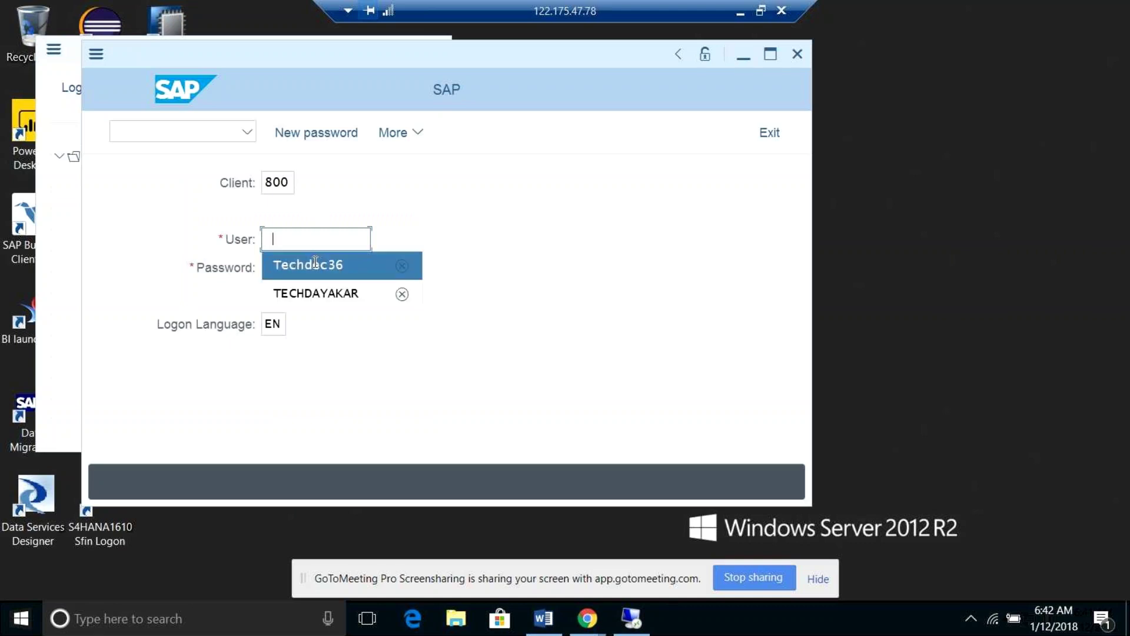
pyautogui.click(298, 262)
pyautogui.click(297, 265)
pyautogui.press('Right')
pyautogui.press('Right')
pyautogui.press('Right')
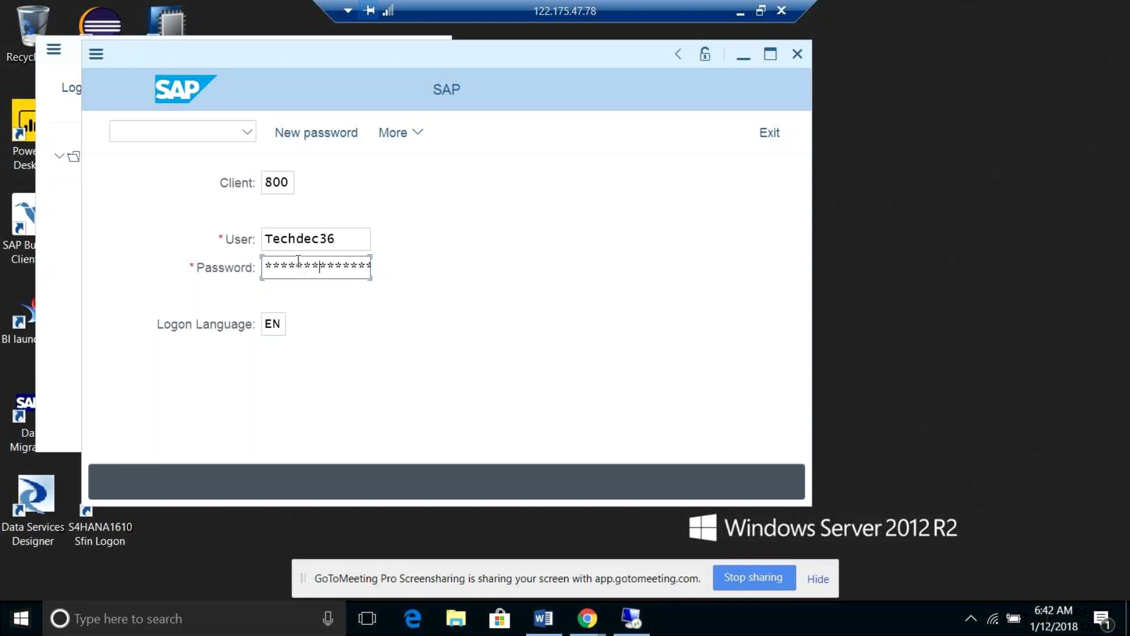
pyautogui.press('Right')
pyautogui.press('Right')
pyautogui.press('Right')
pyautogui.press('Return')
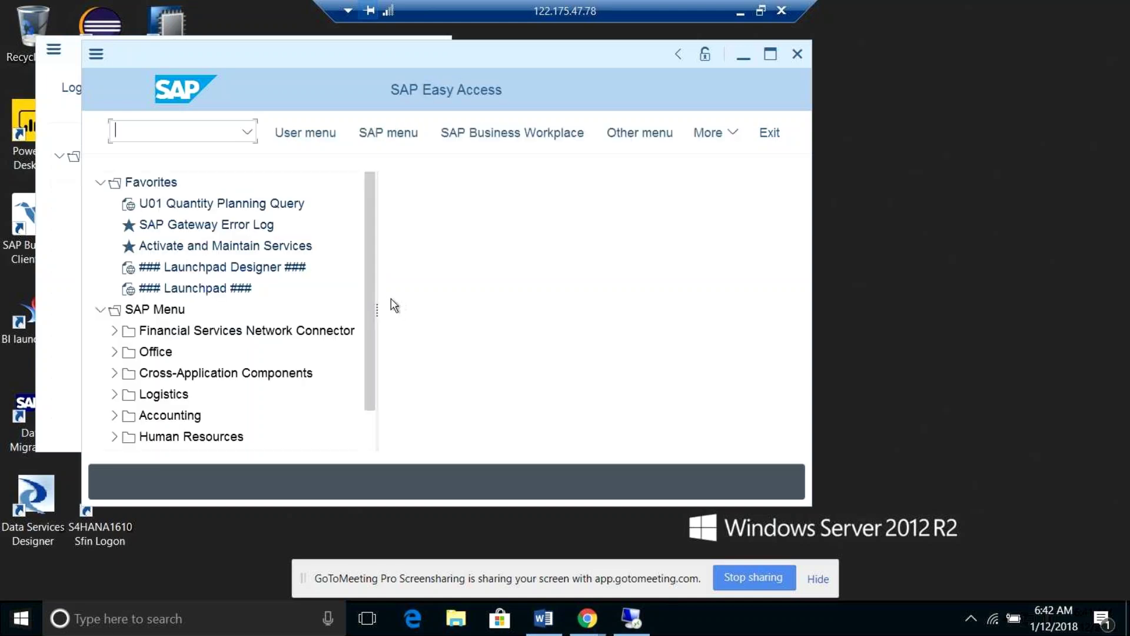
# Open the SAP Reference IMG through SPRO, then minimize the window
pyautogui.write('spro')
pyautogui.press('Return')
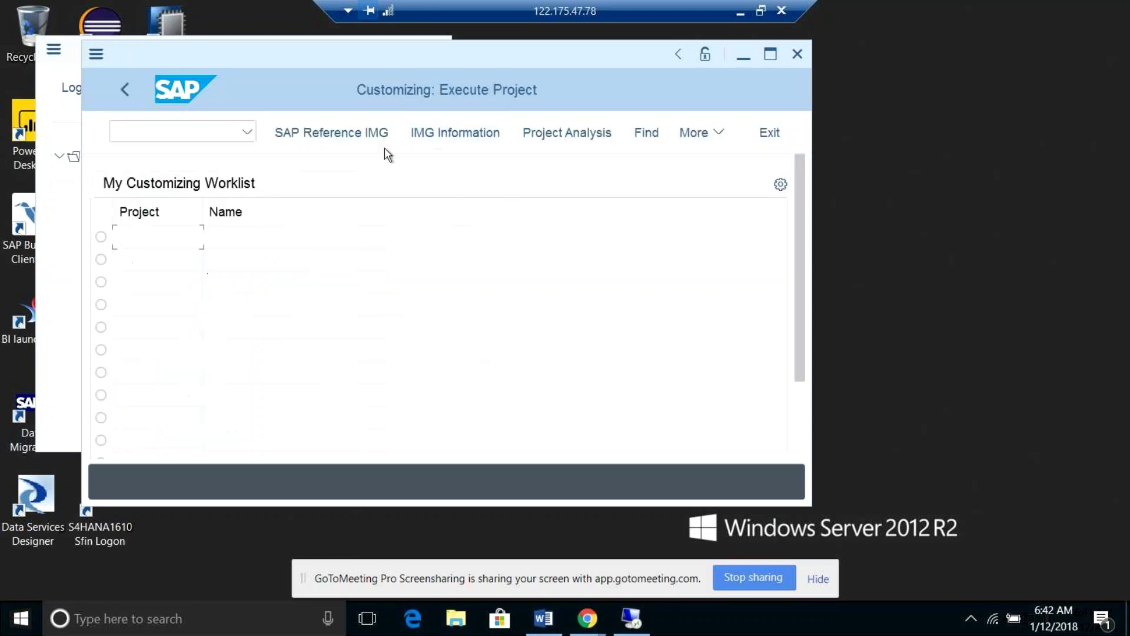
pyautogui.click(365, 130)
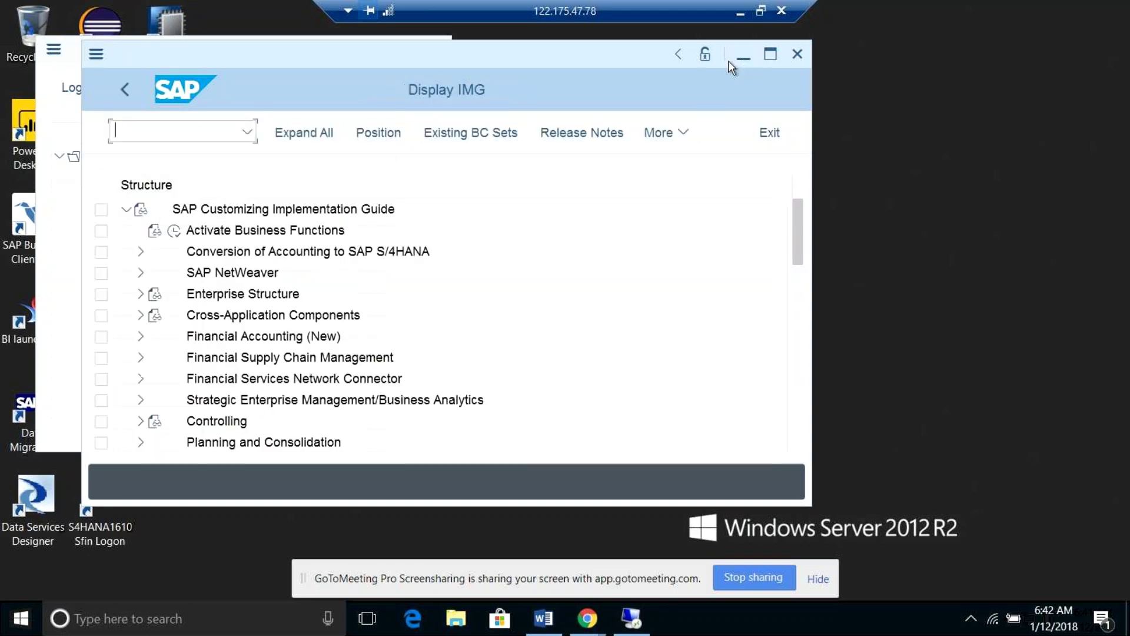
pyautogui.click(743, 55)
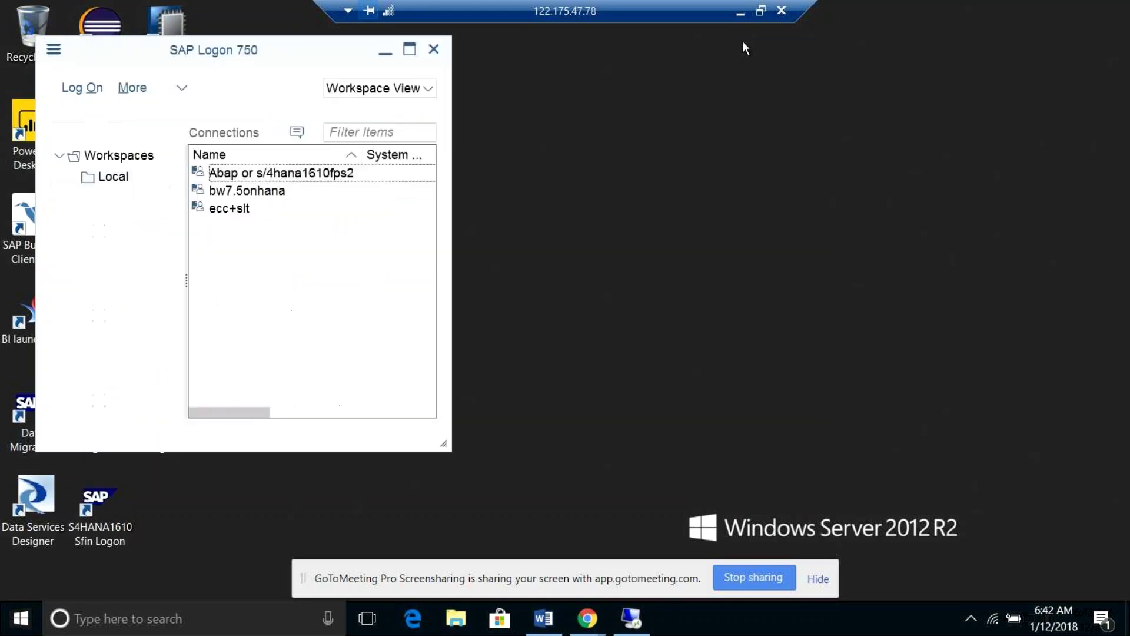
# Minimize the remote desktop and bring the Profitability Analysis solutions notes in Word forward
pyautogui.click(740, 12)
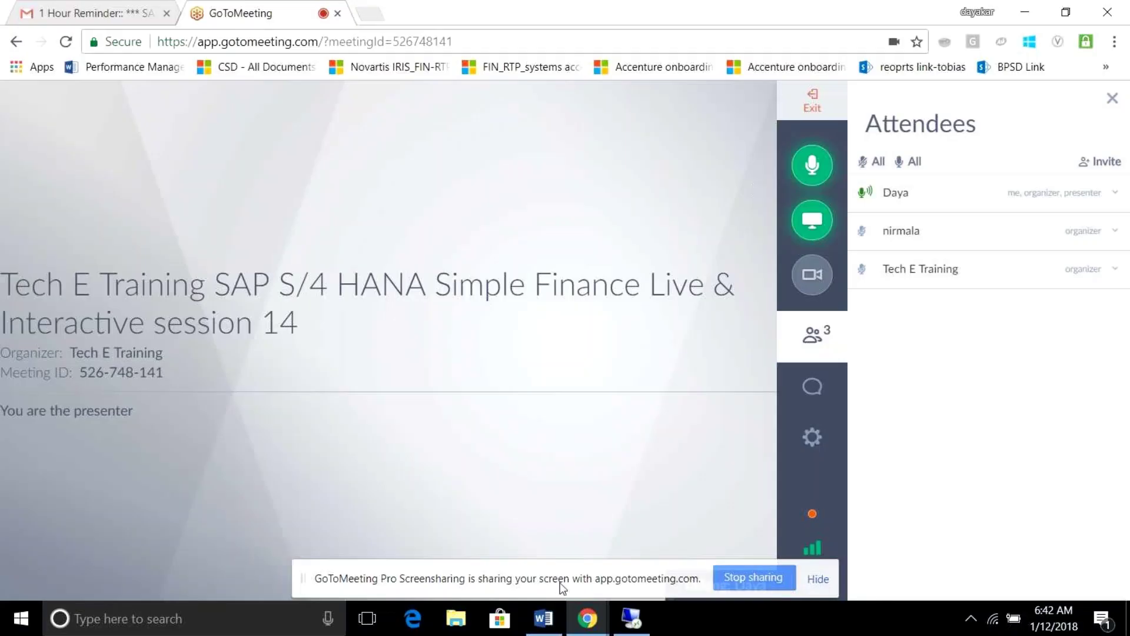
pyautogui.moveTo(550, 625)
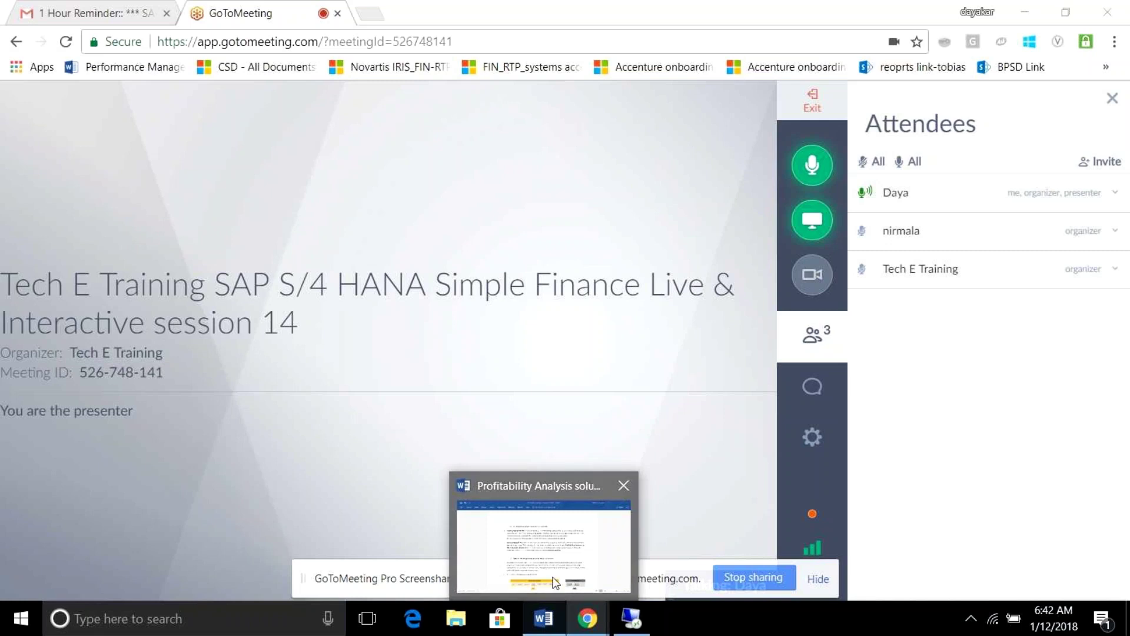
pyautogui.click(555, 583)
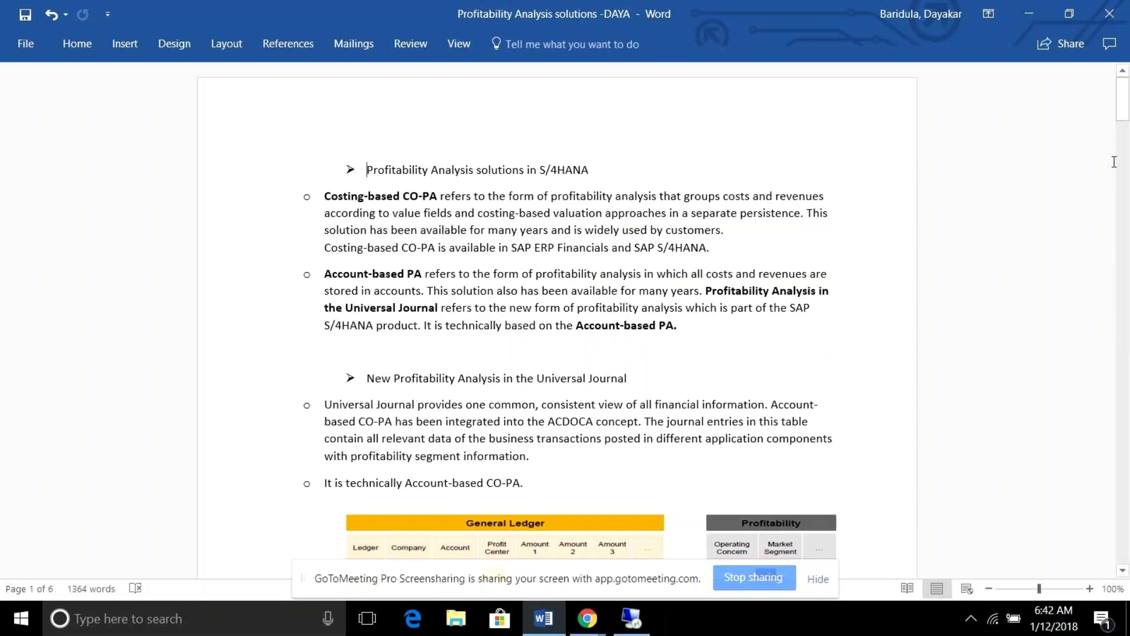
pyautogui.click(1122, 121)
# Scroll past the Universal Journal diagram to the list of functionalities unchanged in S/4 HANA 1610
pyautogui.scroll(-4, 1125, 574)
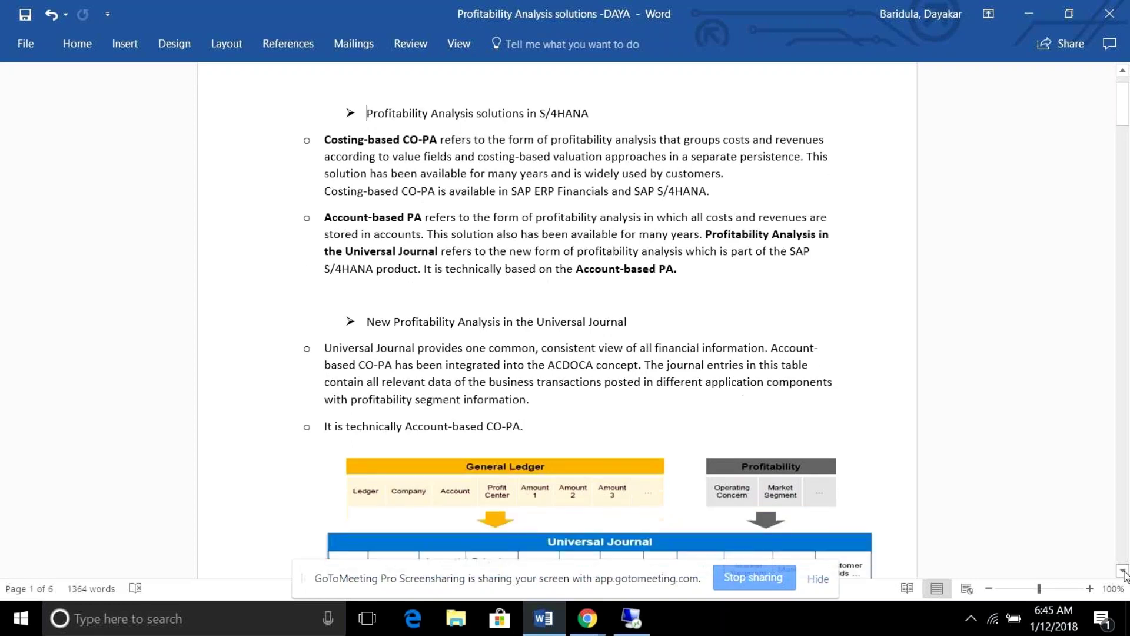
pyautogui.scroll(-1, 1124, 574)
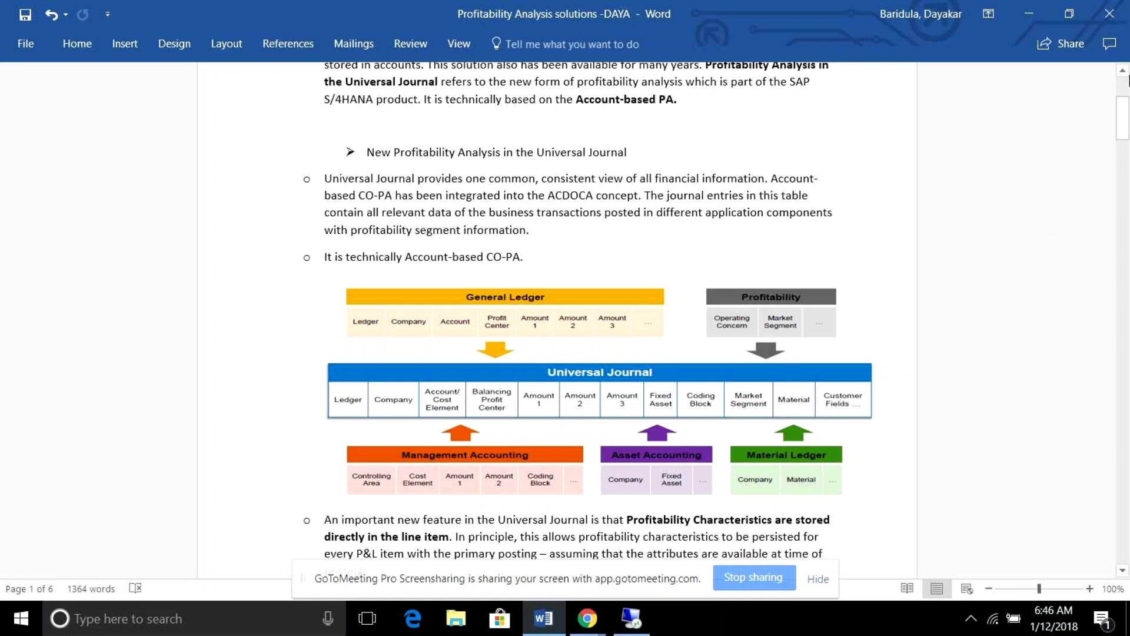
pyautogui.click(1125, 115)
pyautogui.moveTo(1124, 115); pyautogui.dragTo(1124, 124)
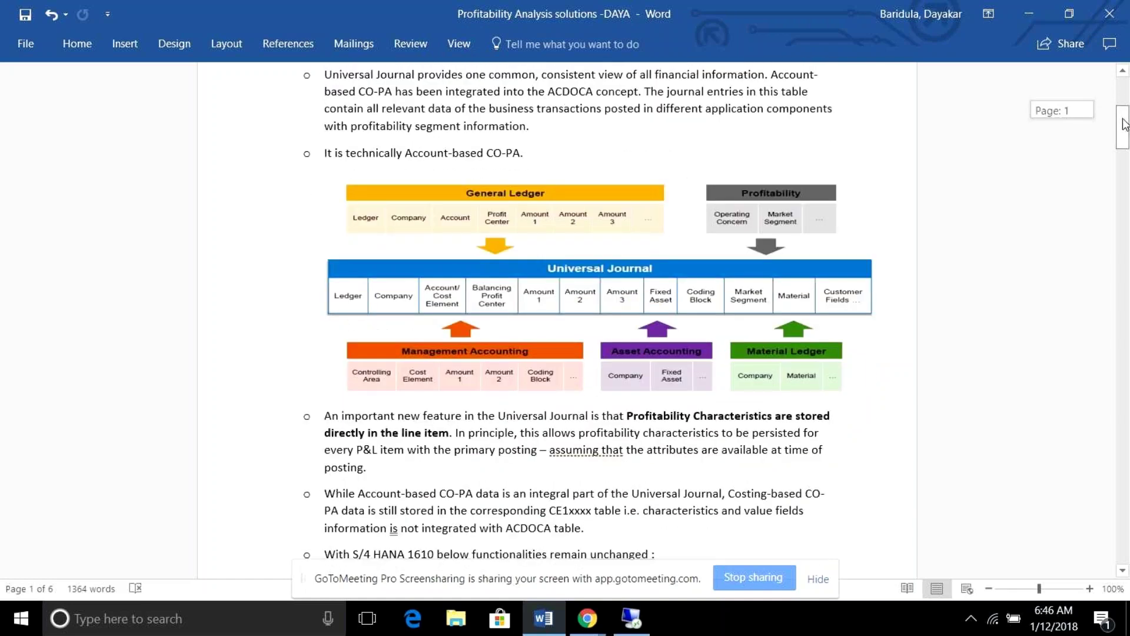
pyautogui.moveTo(1124, 125); pyautogui.dragTo(1124, 125)
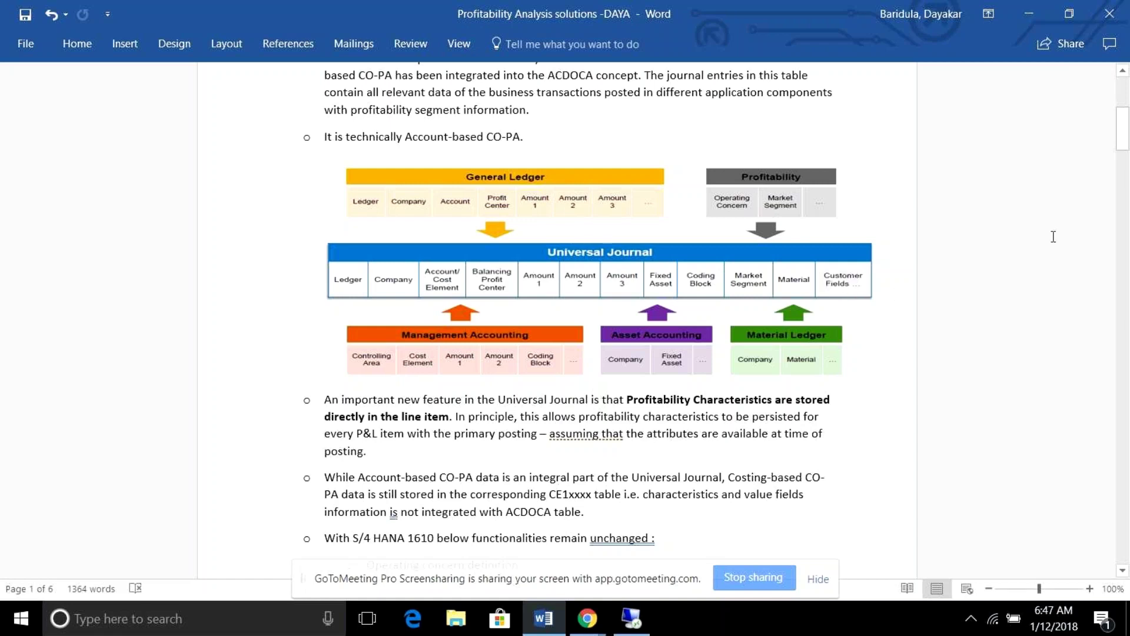
pyautogui.click(1125, 145)
pyautogui.moveTo(1124, 144); pyautogui.dragTo(1124, 167)
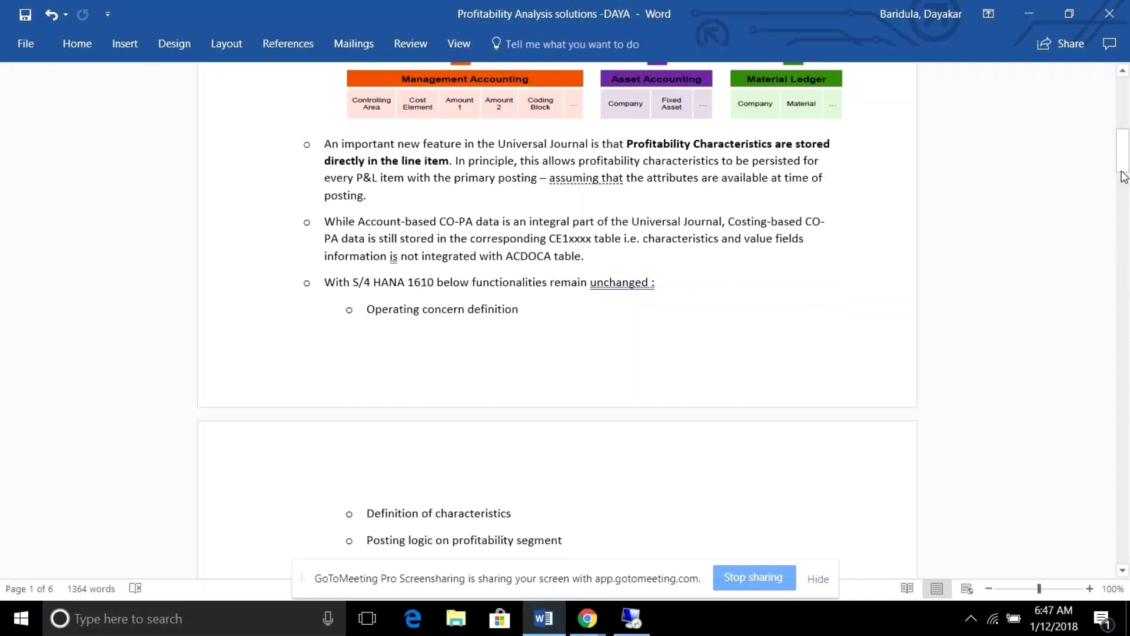
# Scroll the notes to the Attributed Profitability Segment Derivation heading
pyautogui.click(1125, 168)
pyautogui.moveTo(1125, 168); pyautogui.dragTo(1124, 156)
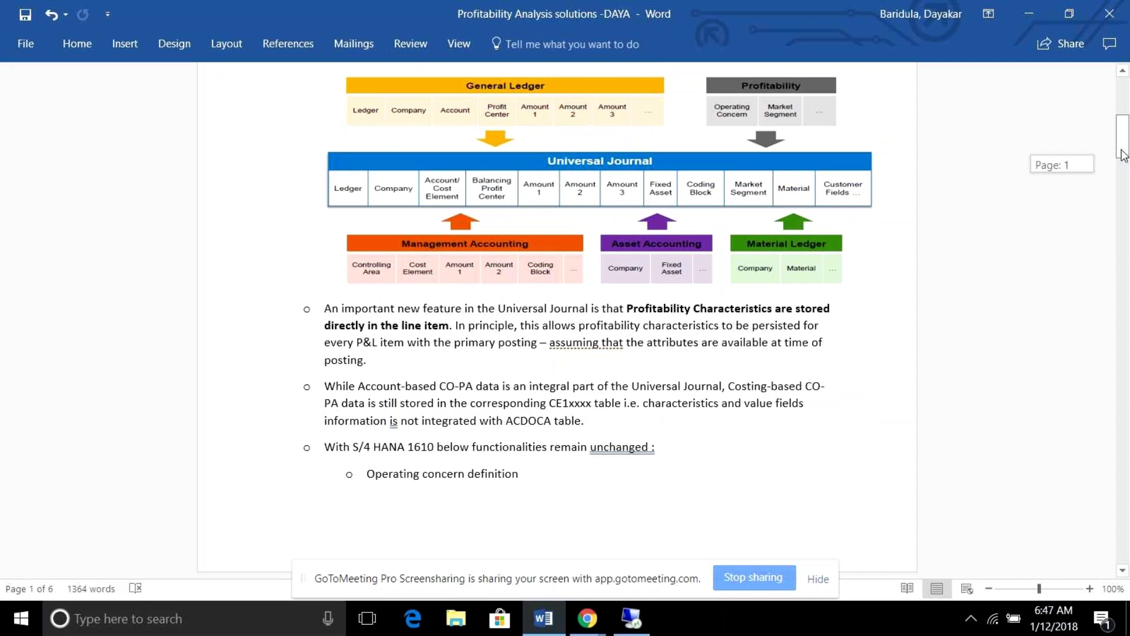
pyautogui.moveTo(1124, 154); pyautogui.dragTo(1124, 154)
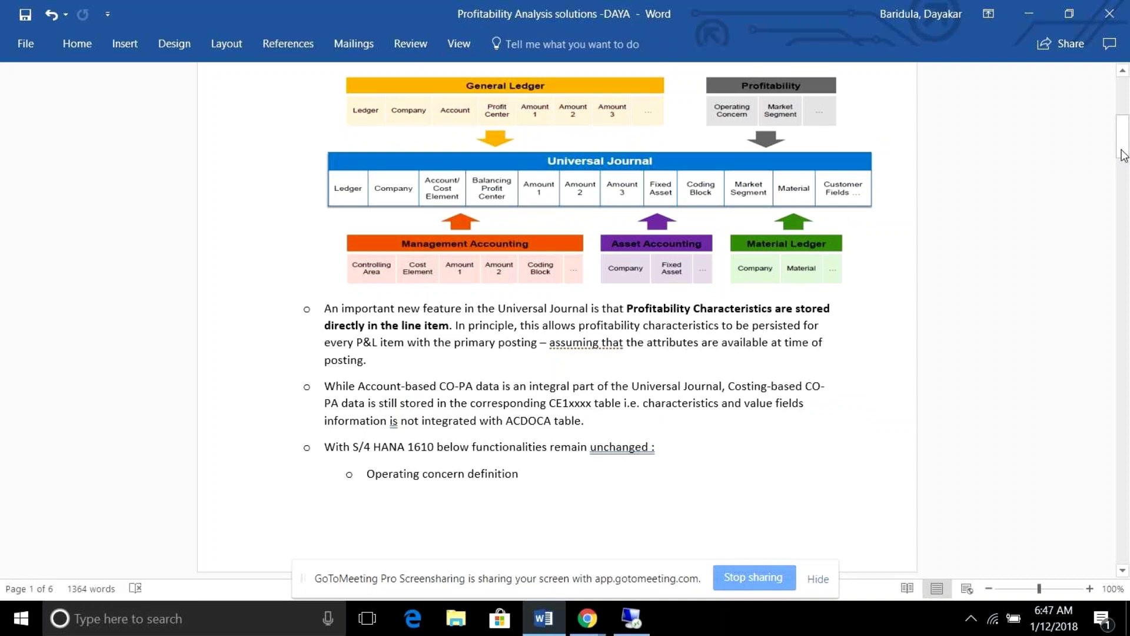
pyautogui.moveTo(1124, 154); pyautogui.dragTo(1124, 172)
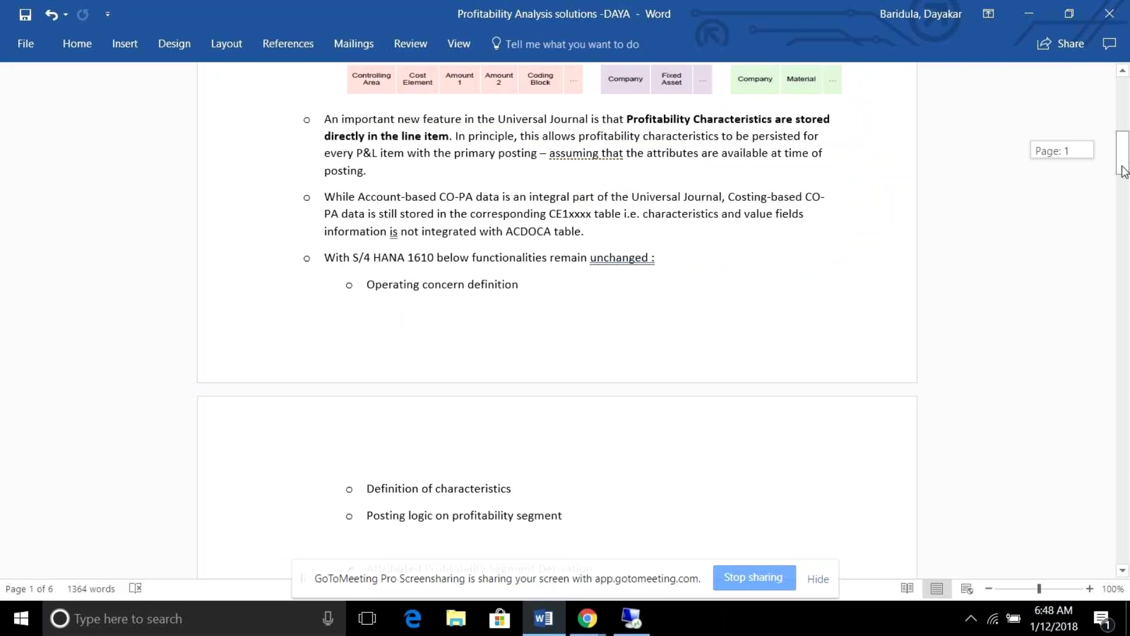
pyautogui.moveTo(1124, 171); pyautogui.dragTo(1125, 178)
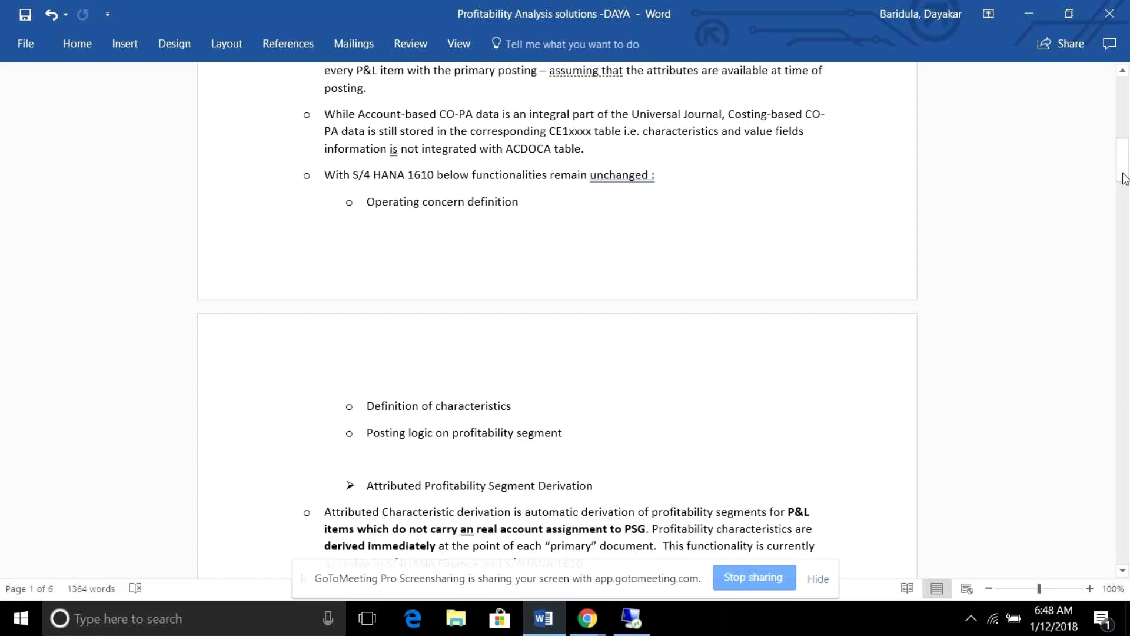
# Scroll down to the G/L account Pre-requisite bullet and the cost objects for characteristic derivation
pyautogui.moveTo(1124, 177); pyautogui.dragTo(1125, 178)
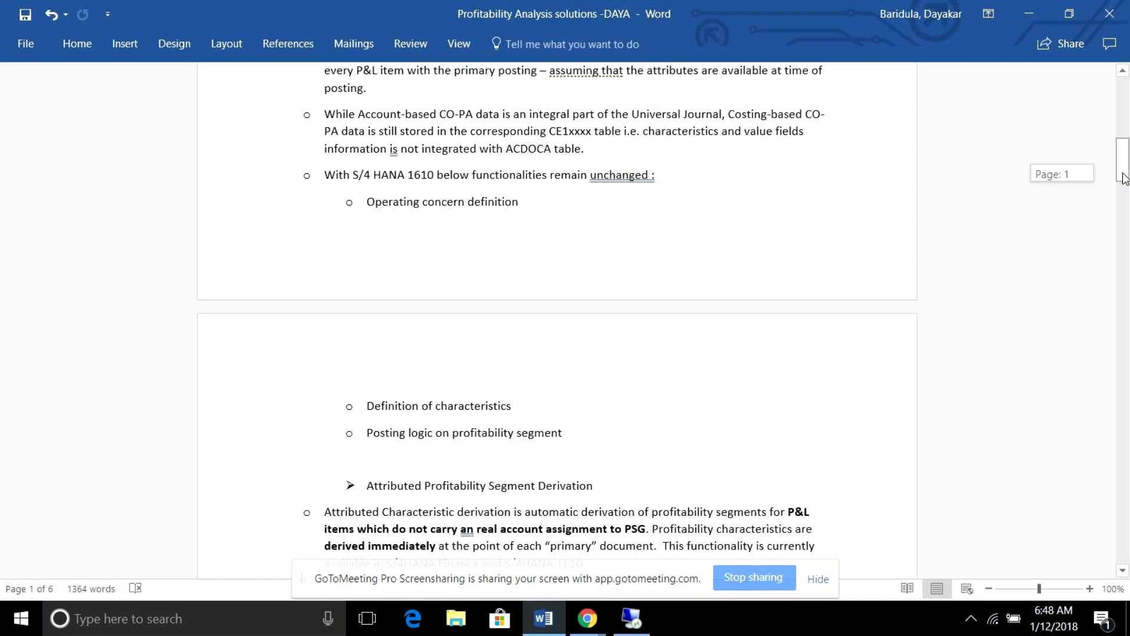
pyautogui.moveTo(1124, 177); pyautogui.dragTo(1124, 177)
pyautogui.moveTo(1126, 178); pyautogui.dragTo(1126, 179)
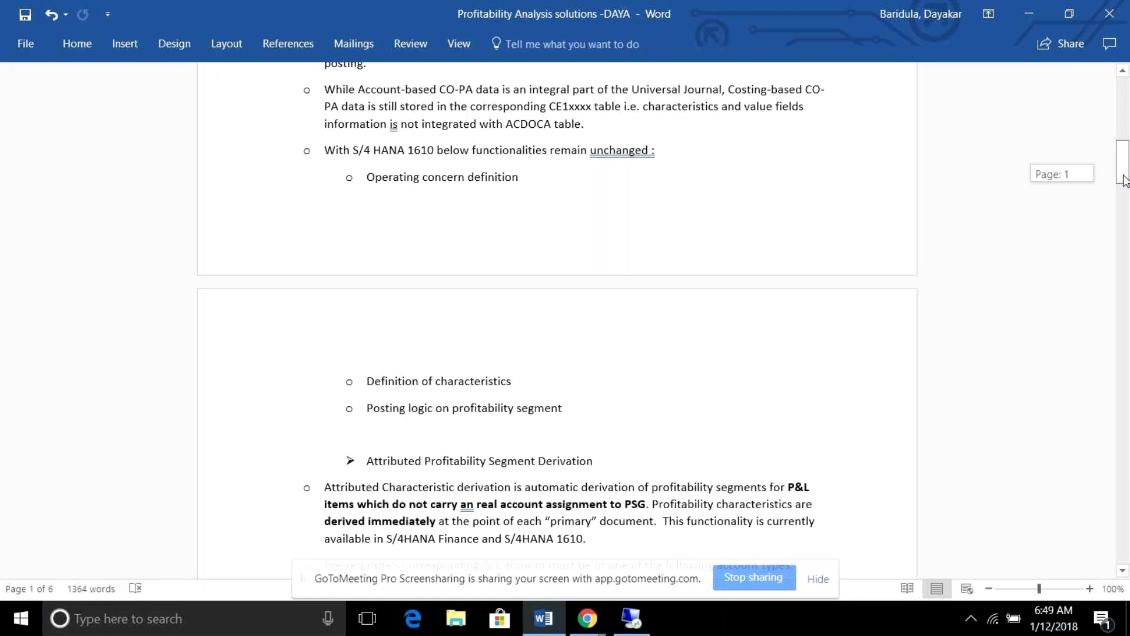
pyautogui.scroll(-1, 1124, 179)
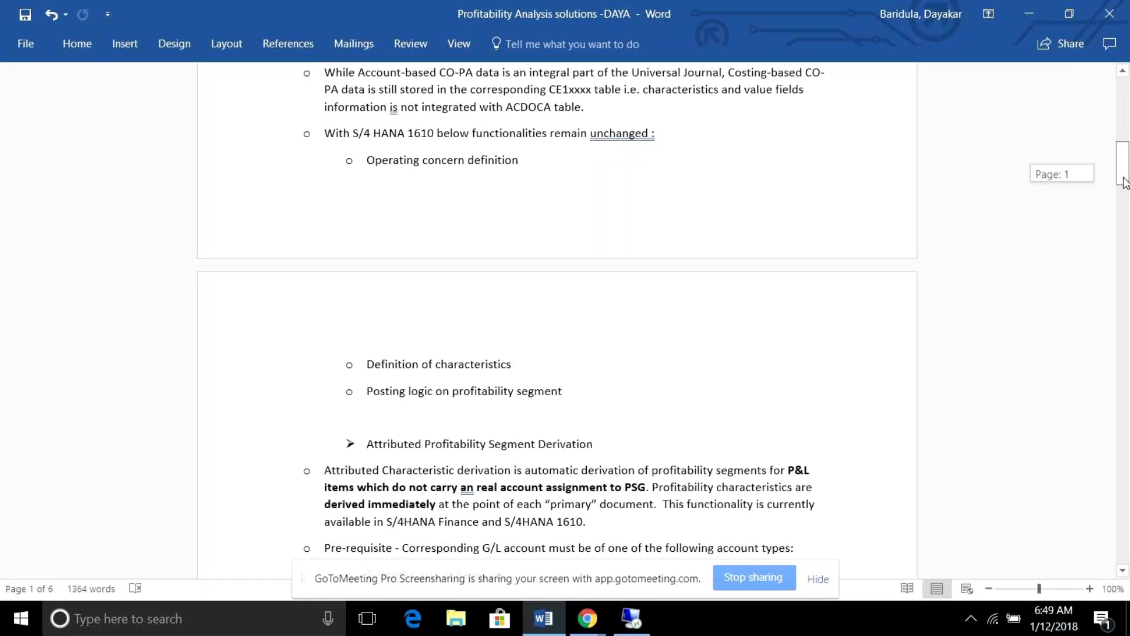
pyautogui.scroll(-1, 1125, 180)
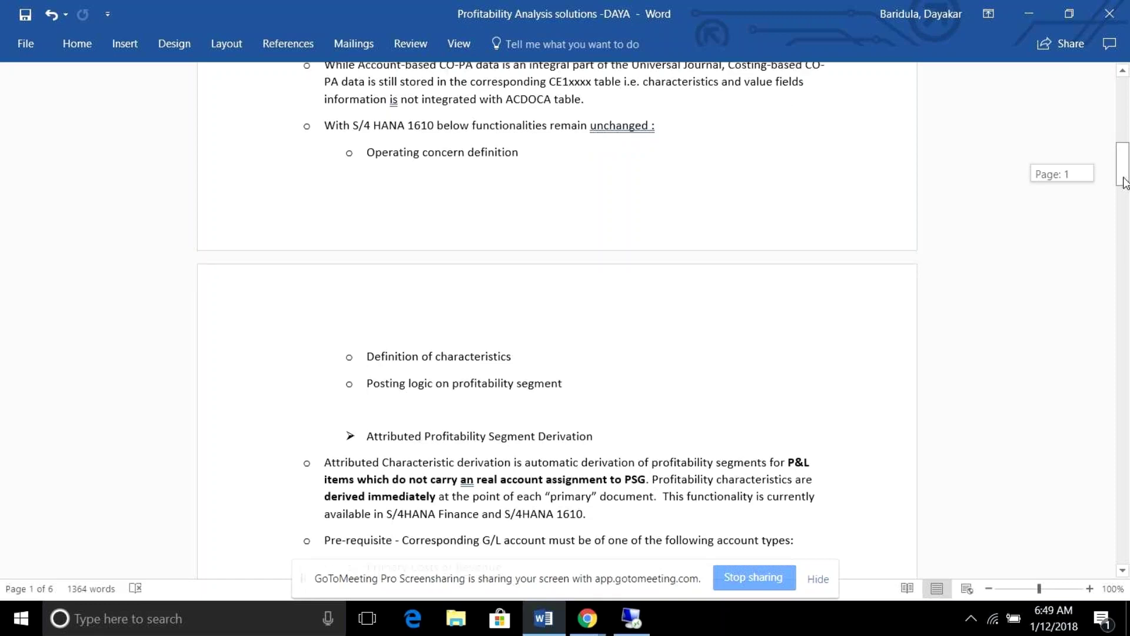
pyautogui.moveTo(1124, 180); pyautogui.dragTo(1125, 210)
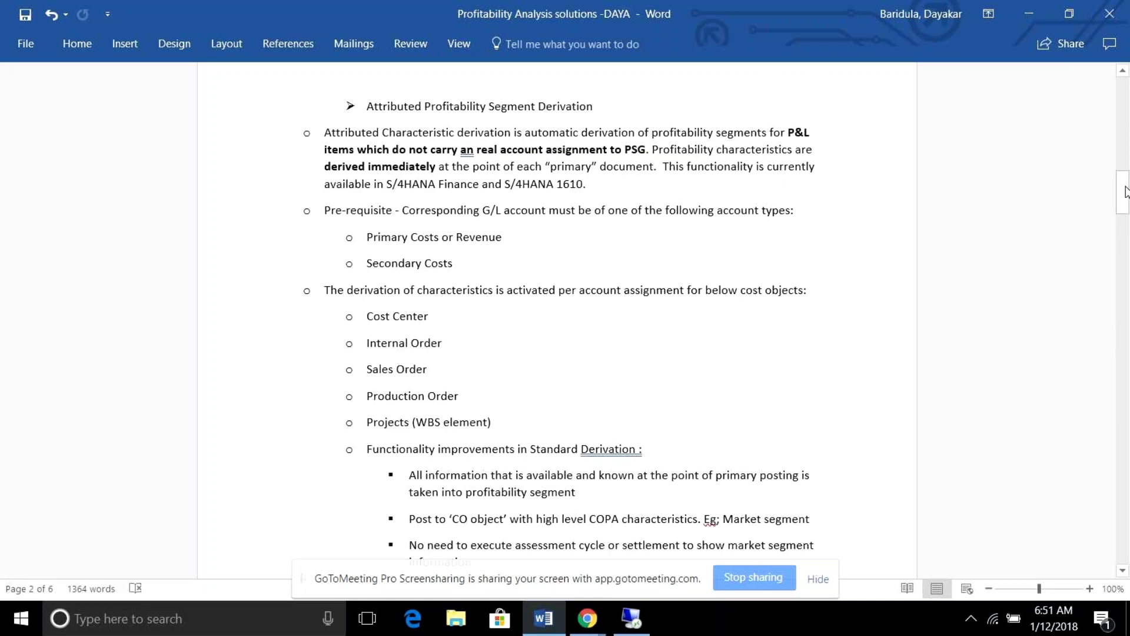
# Finish reading the cost-object list on page 2, then switch to the remote desktop's SAP logon screen
pyautogui.click(1125, 192)
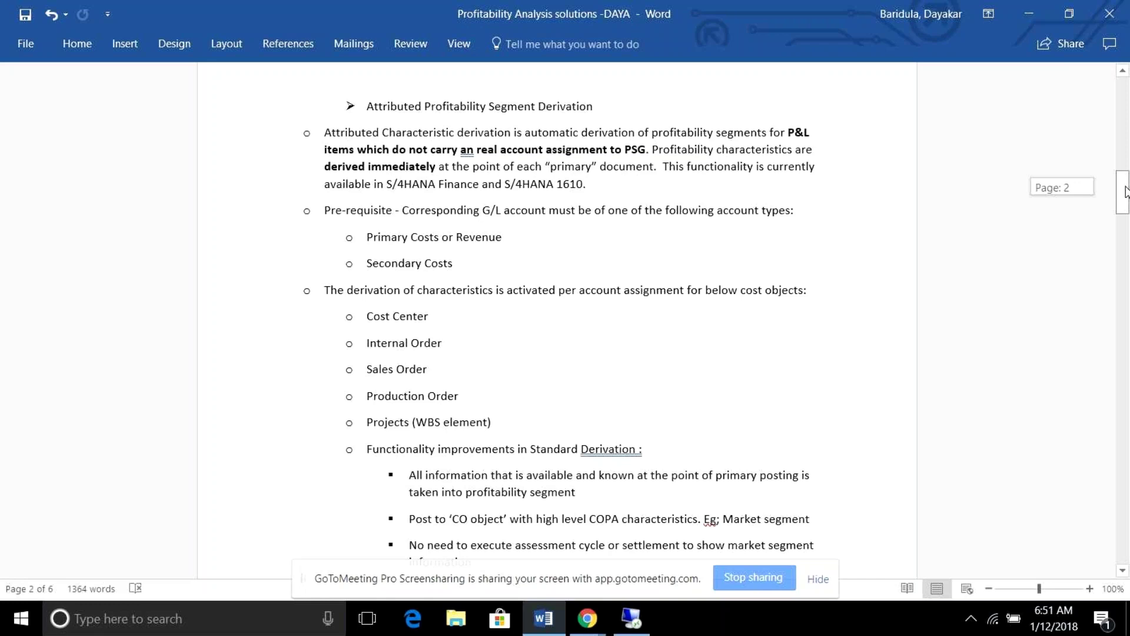
pyautogui.click(646, 631)
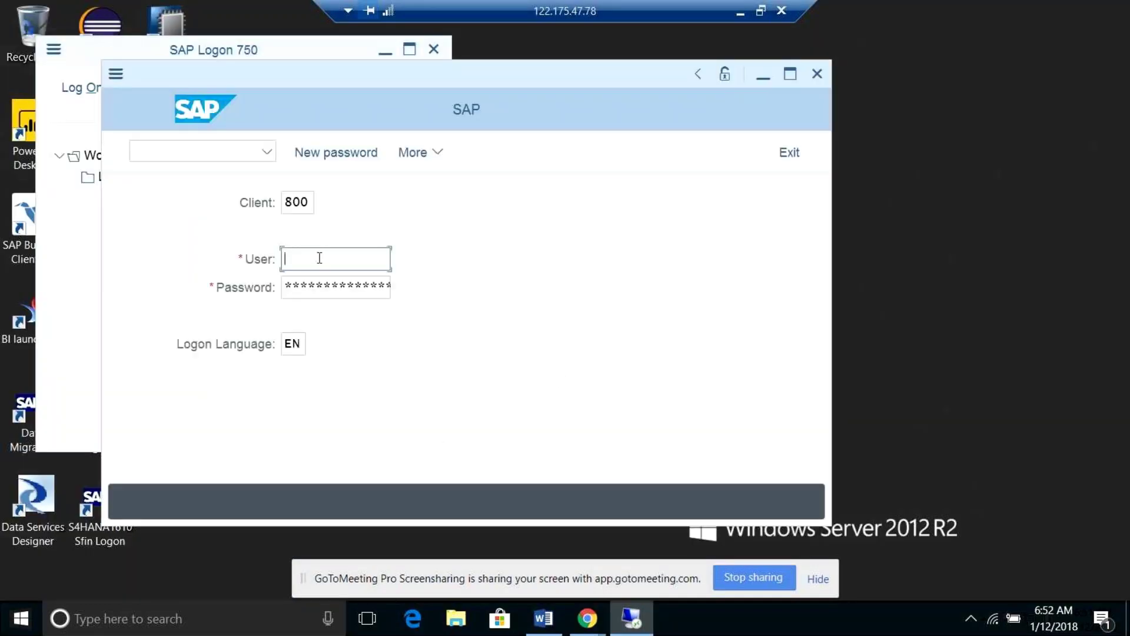
# Log on to client 800 with the saved user name and password
pyautogui.click(319, 257)
pyautogui.click(328, 285)
pyautogui.click(303, 283)
pyautogui.write('*****')
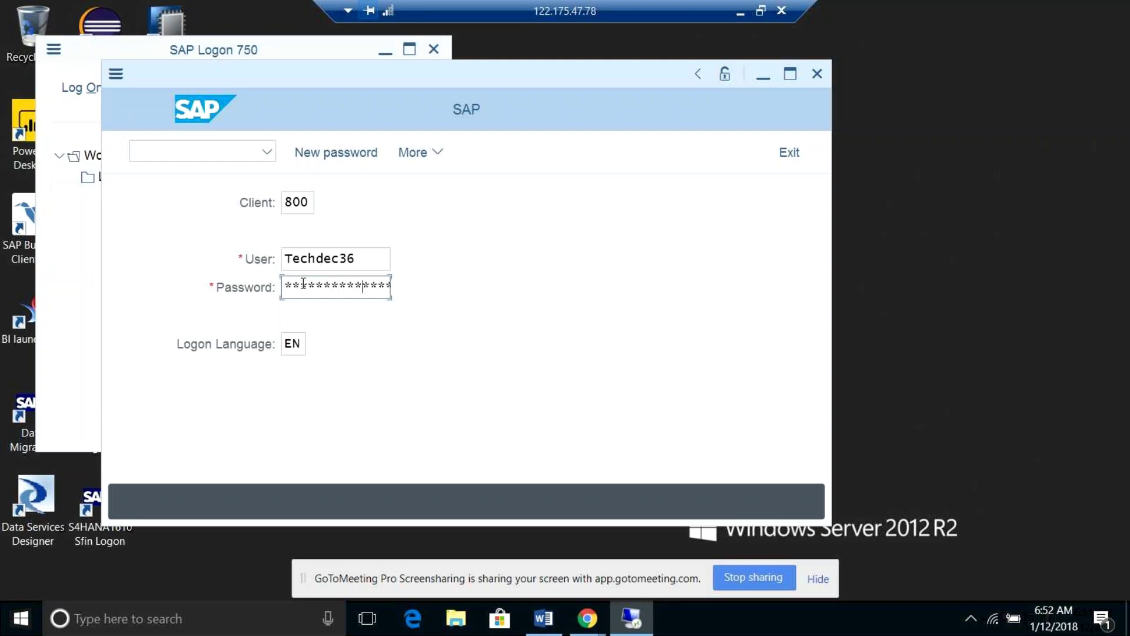
pyautogui.press('Return')
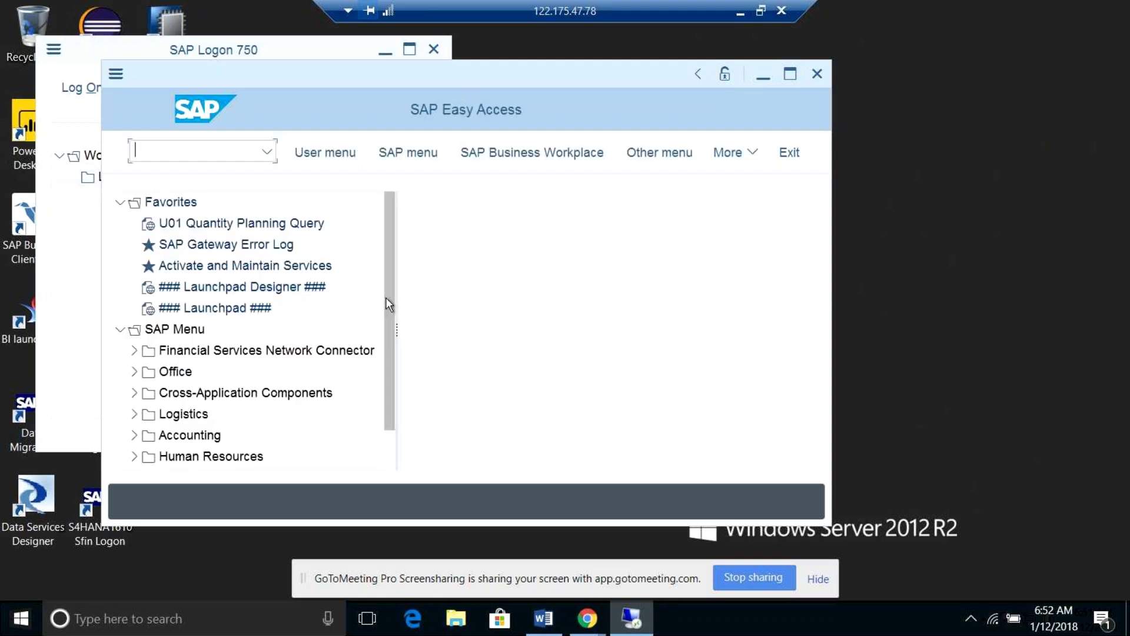
# Open Customizing: Execute Project via SPRO and maximize the window
pyautogui.scroll(-1, 386, 369)
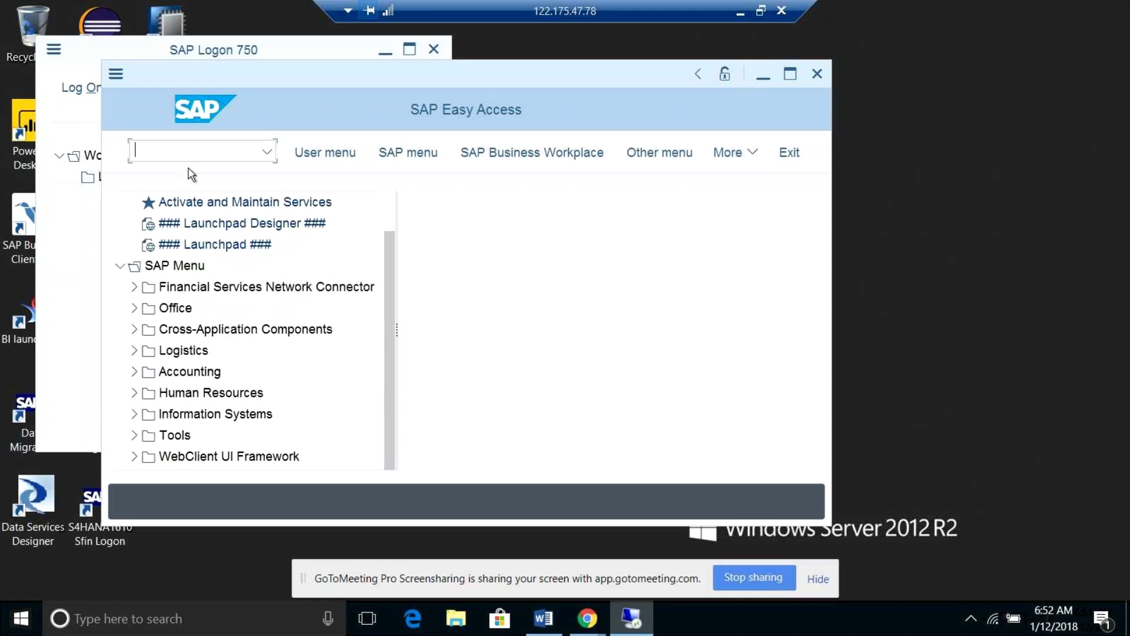
pyautogui.click(818, 75)
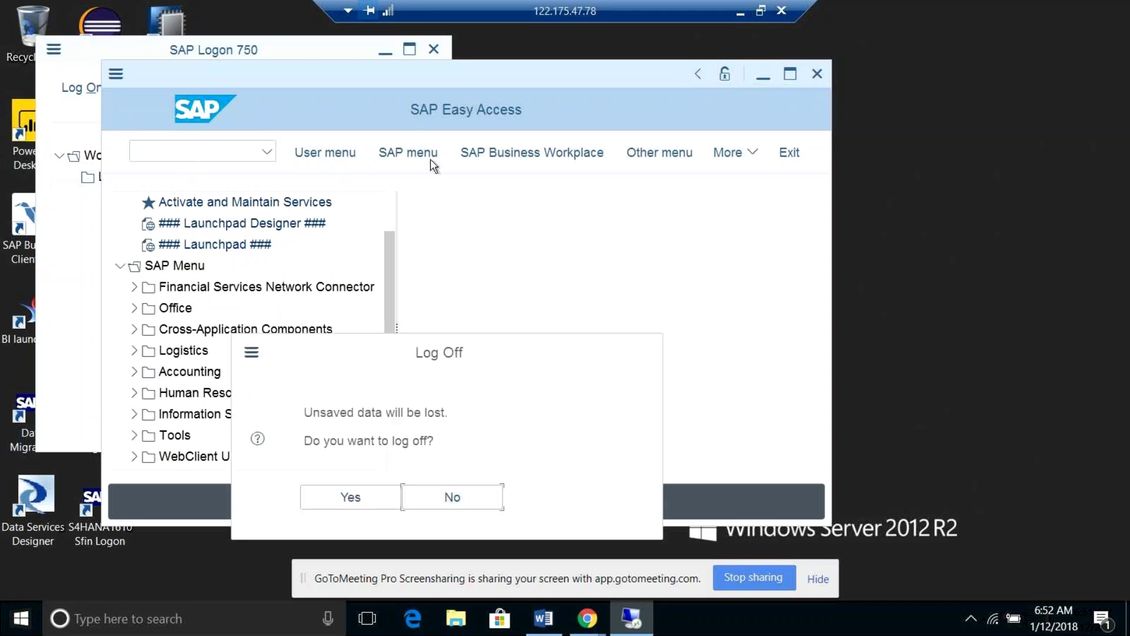
pyautogui.click(476, 500)
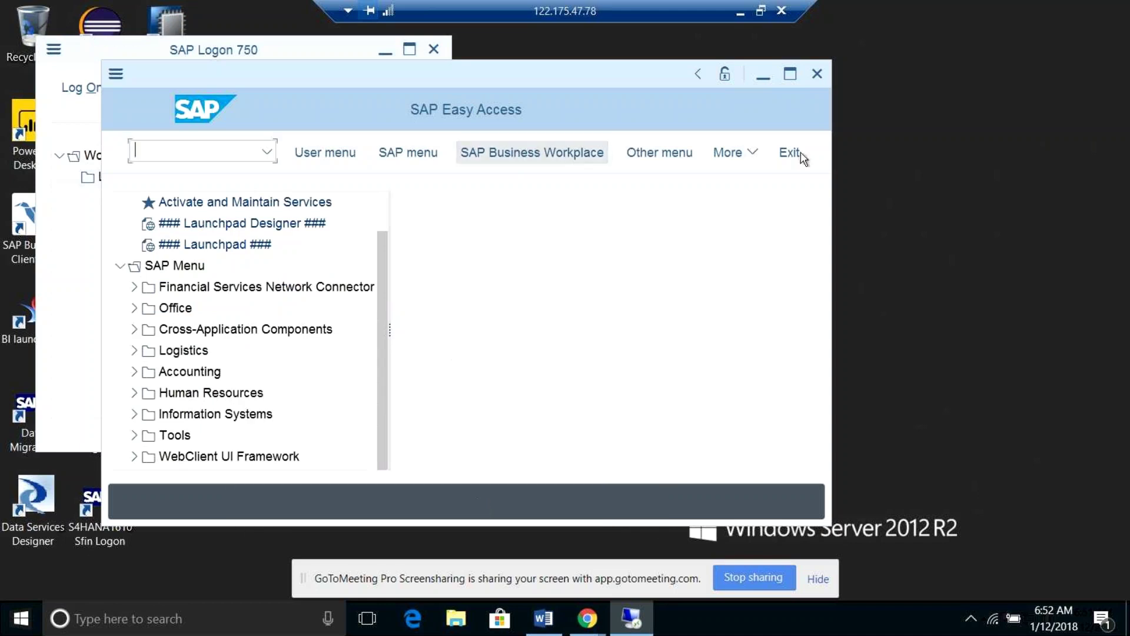
pyautogui.write('spro')
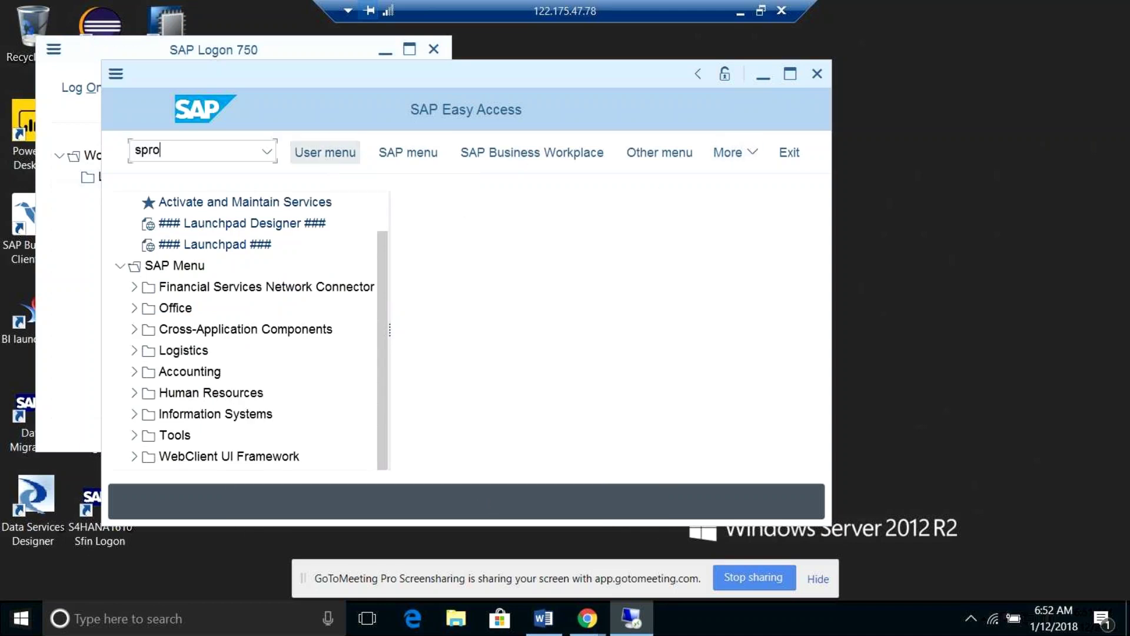
pyautogui.press('Return')
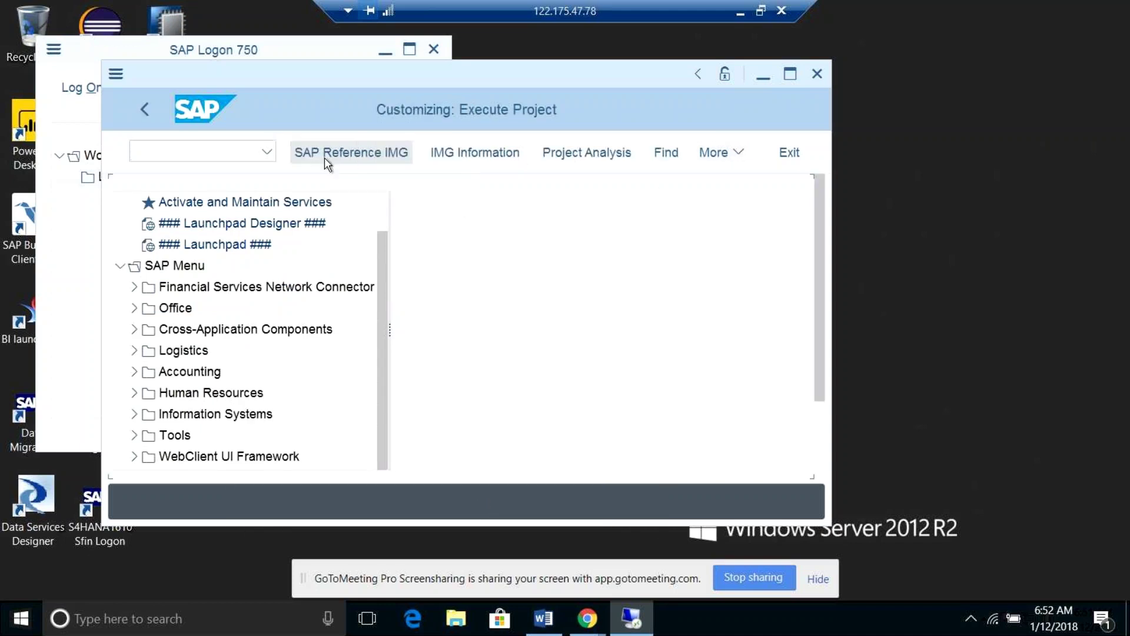
pyautogui.doubleClick(438, 81)
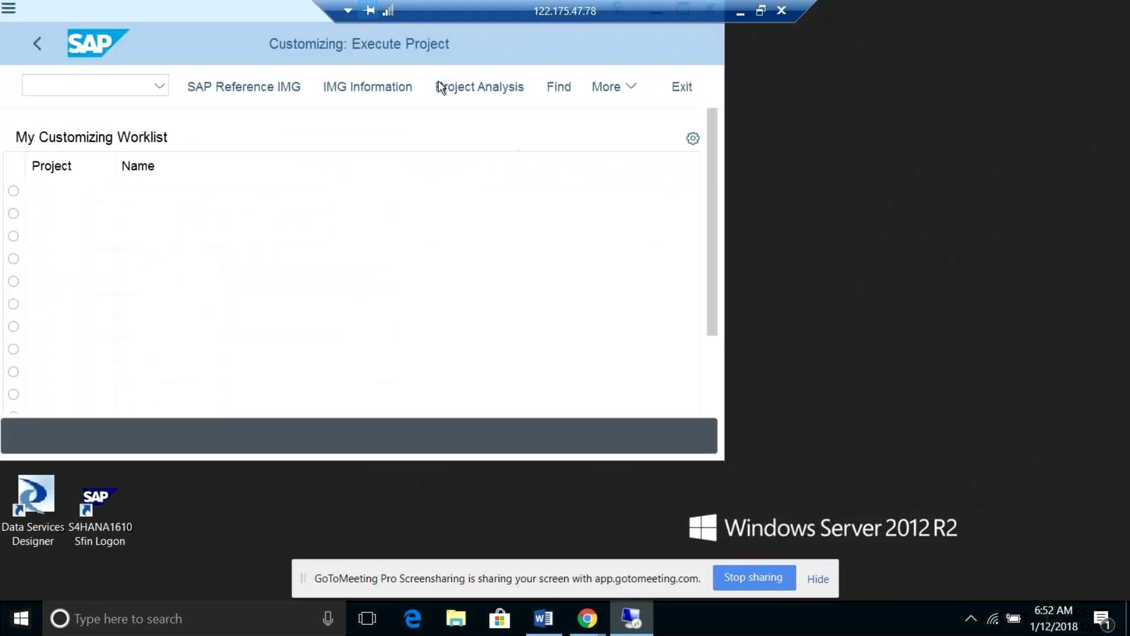
# In the Reference IMG, run Controlling > Profitability Analysis > Master Data > Activate Derivation for Items without Profitability Segment
pyautogui.click(222, 104)
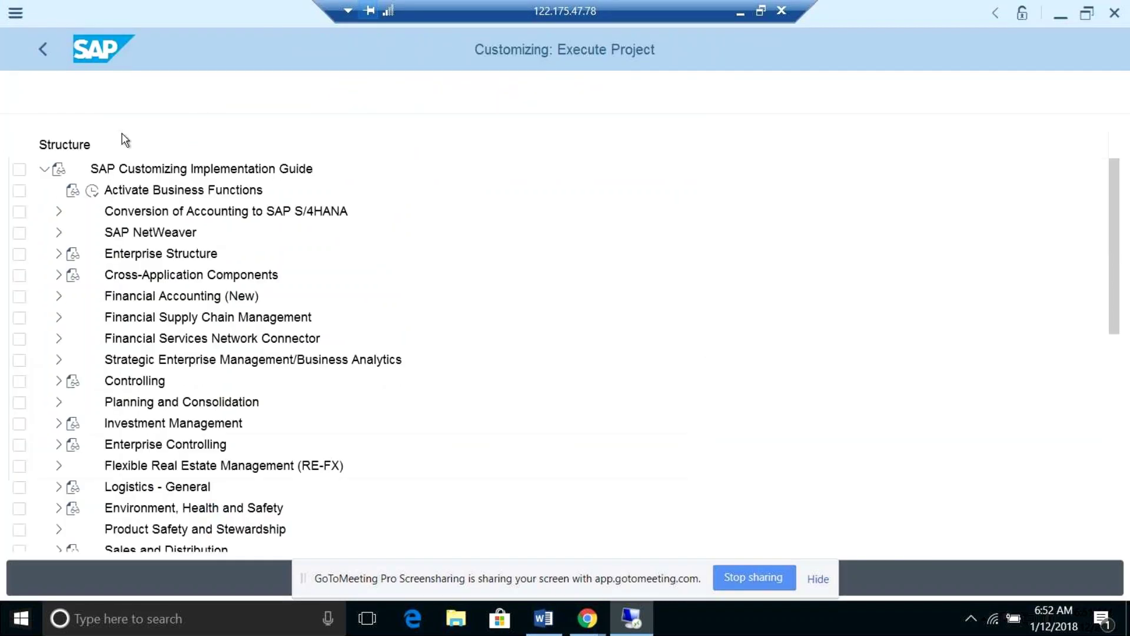
pyautogui.click(59, 381)
pyautogui.click(68, 515)
pyautogui.click(88, 466)
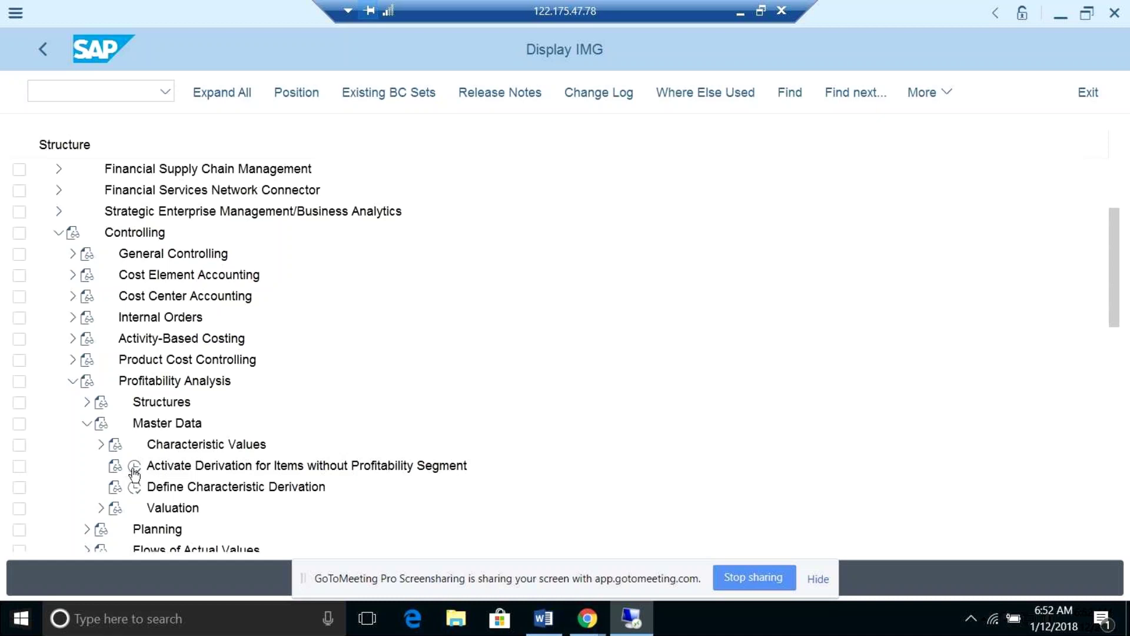
pyautogui.click(134, 469)
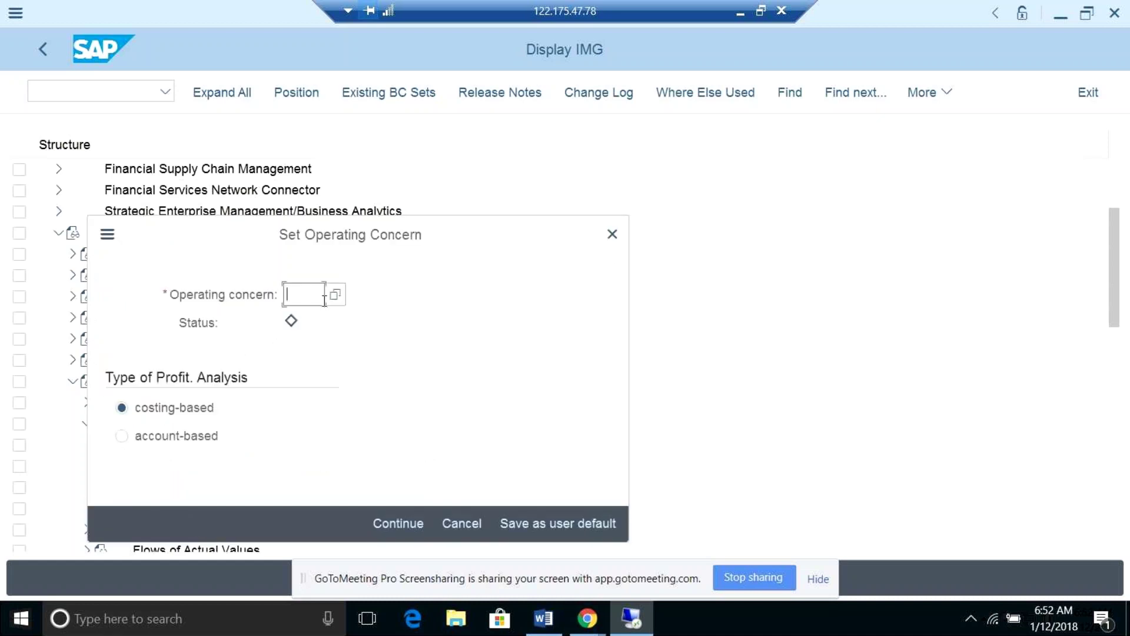
# Select operating concern A000 Best Practices, acknowledge the account-based message, and continue
pyautogui.click(335, 294)
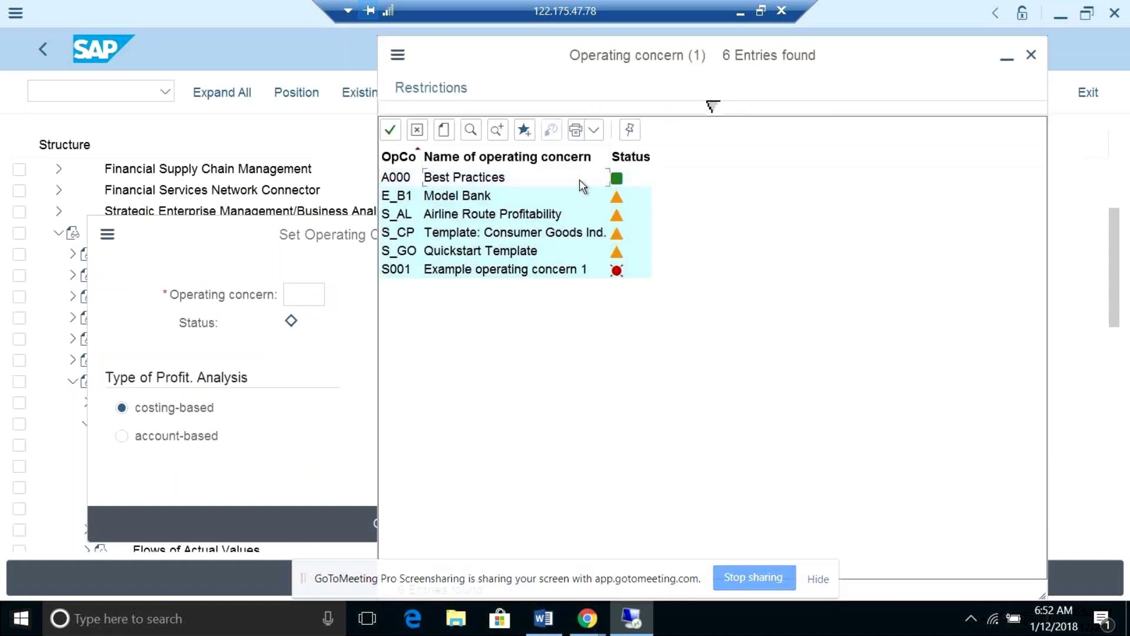
pyautogui.click(581, 178)
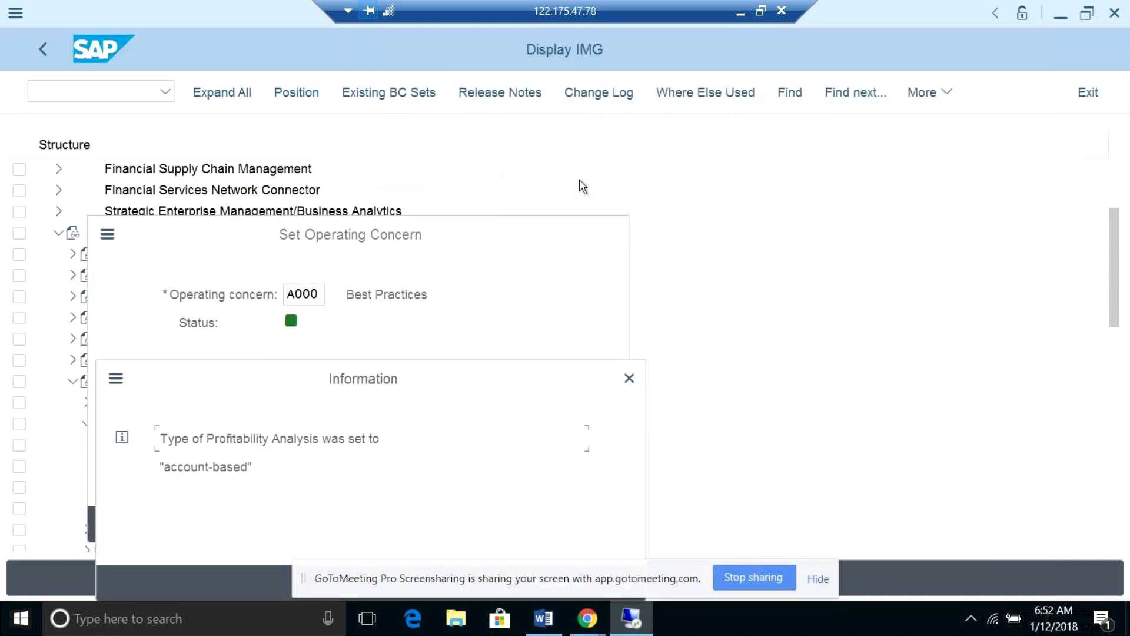
pyautogui.press('Return')
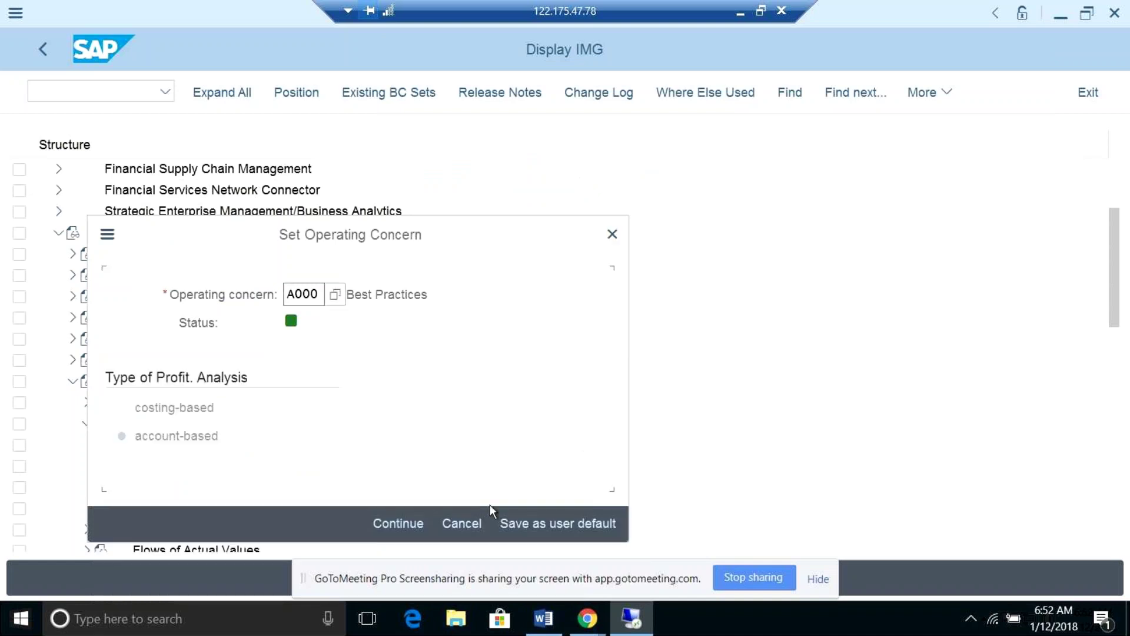
pyautogui.click(400, 524)
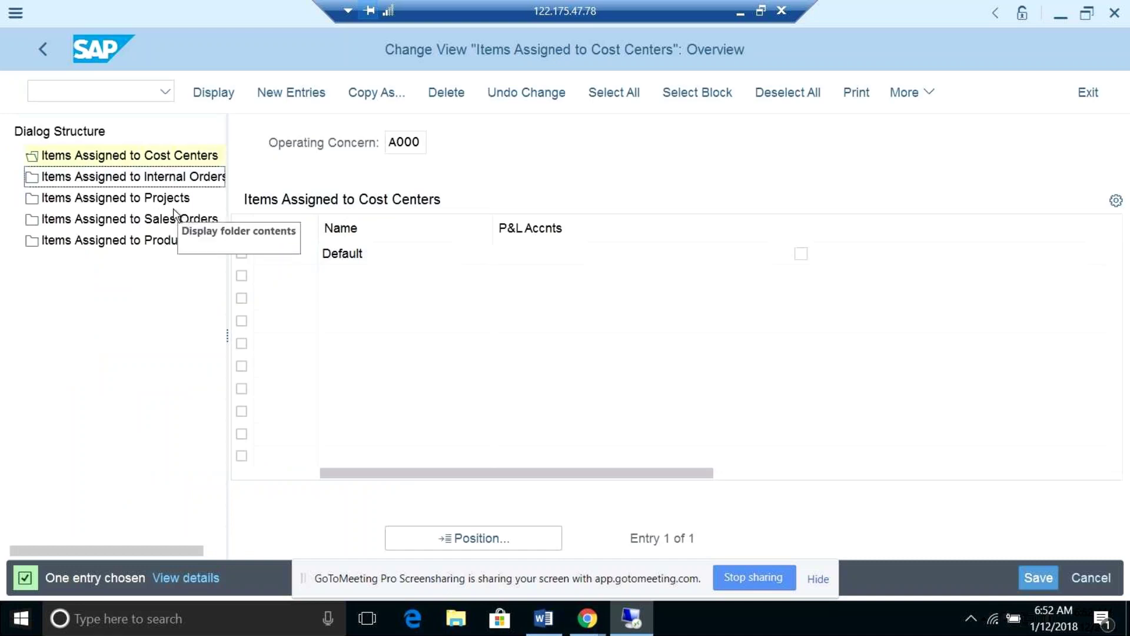
# Look at cost center item assignments, then open Items Assigned to Internal Orders for A000
pyautogui.click(142, 163)
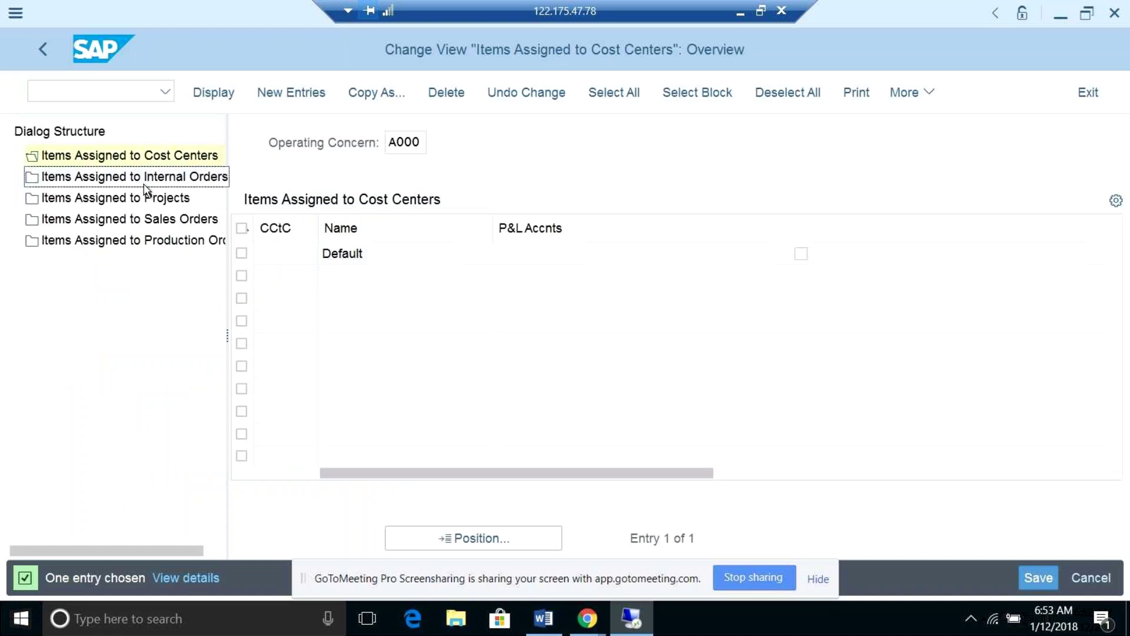
pyautogui.click(147, 179)
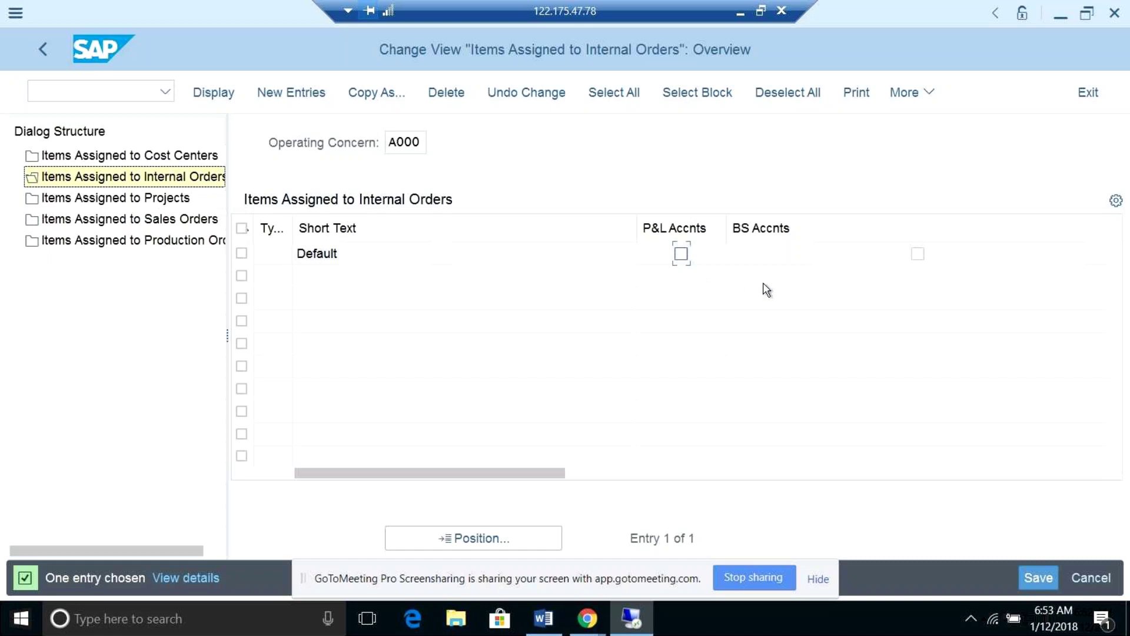
# Browse the Projects and Sales Orders assignment categories, then return to the Word notes
pyautogui.click(164, 182)
pyautogui.click(166, 207)
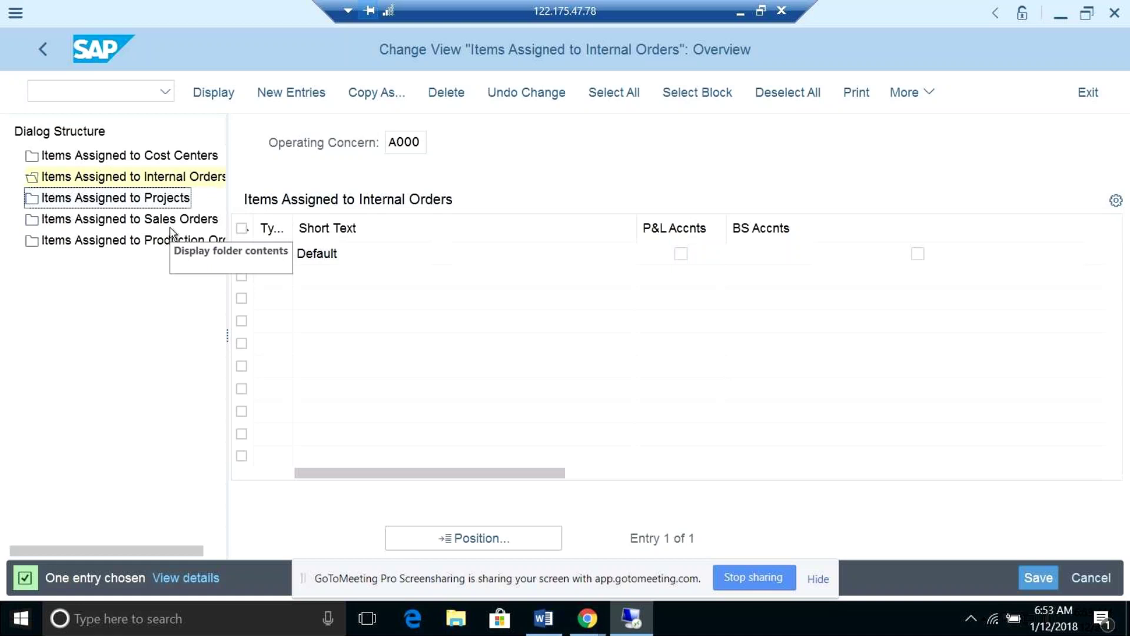
pyautogui.click(168, 221)
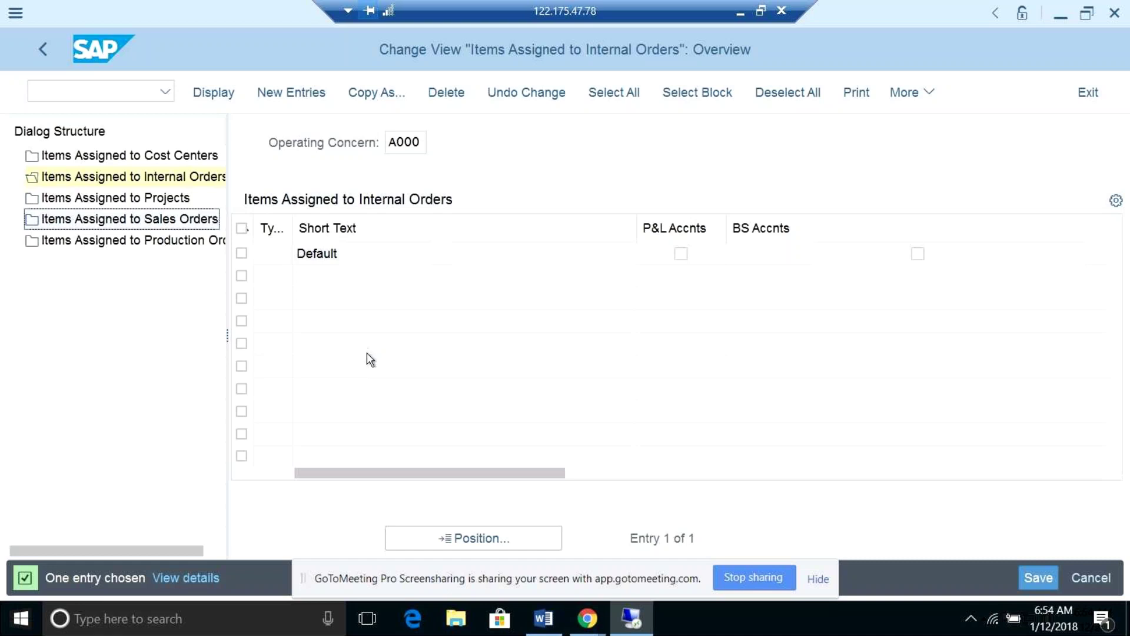
pyautogui.click(638, 629)
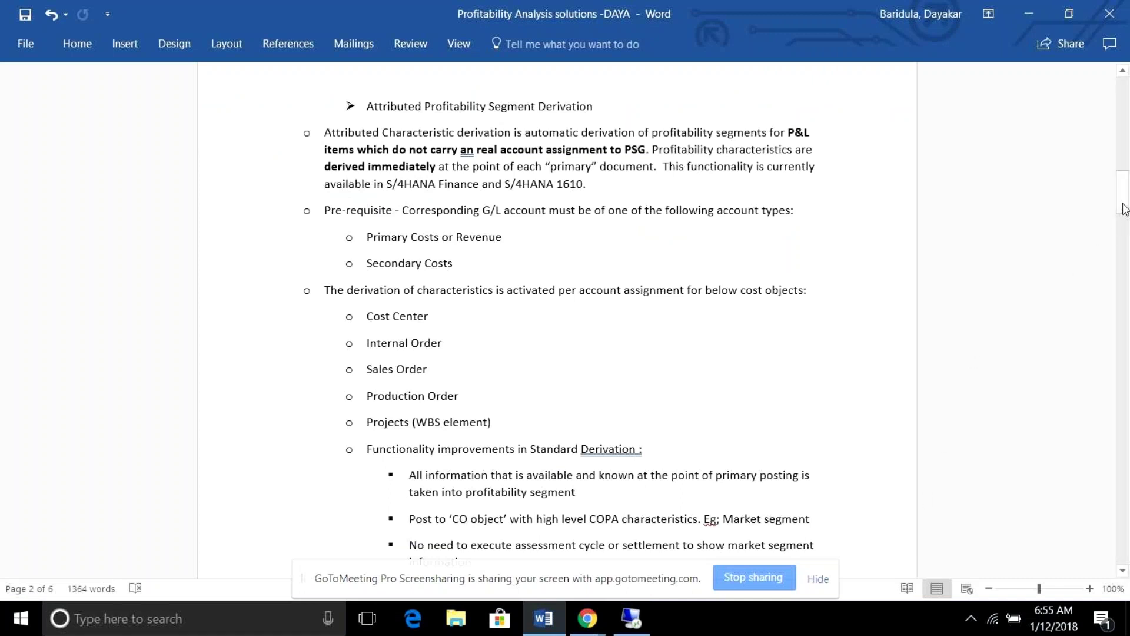
pyautogui.moveTo(1125, 209); pyautogui.dragTo(1125, 225)
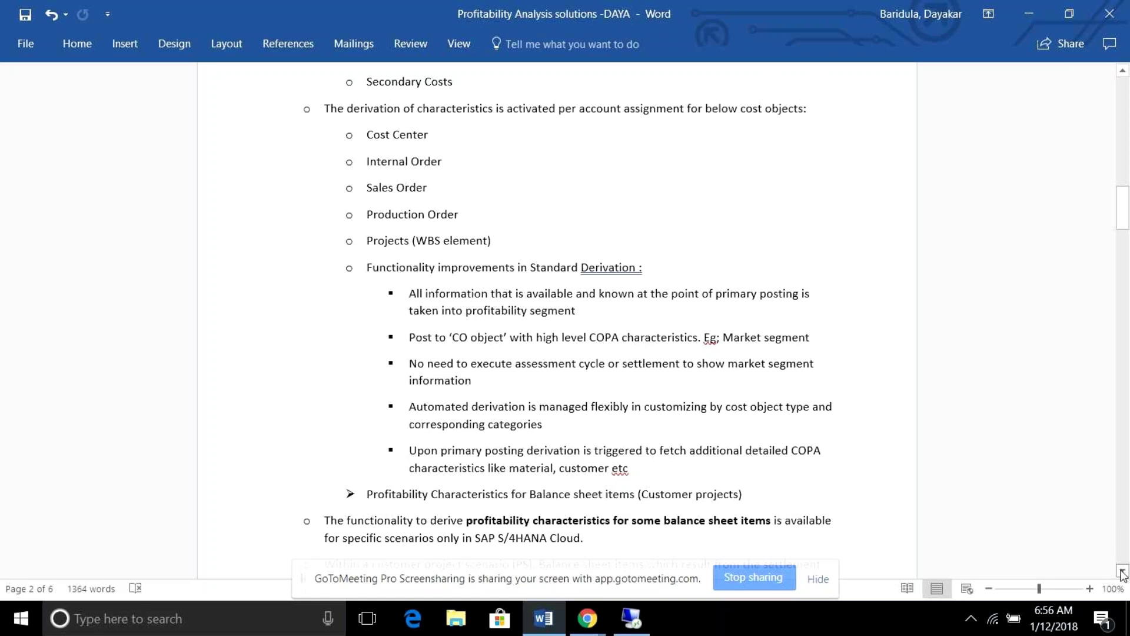
# Scroll the Word notes down to the 'Cost of goods sold split at Cost component level' heading
pyautogui.moveTo(1122, 571); pyautogui.dragTo(1123, 571)
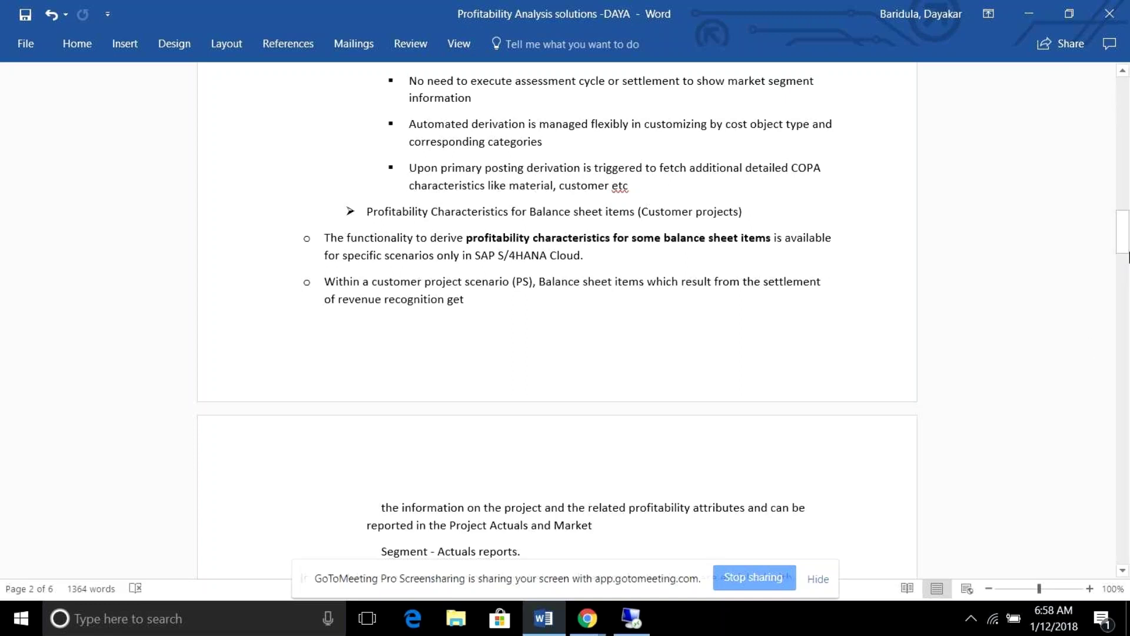
pyautogui.moveTo(1126, 255); pyautogui.dragTo(1125, 254)
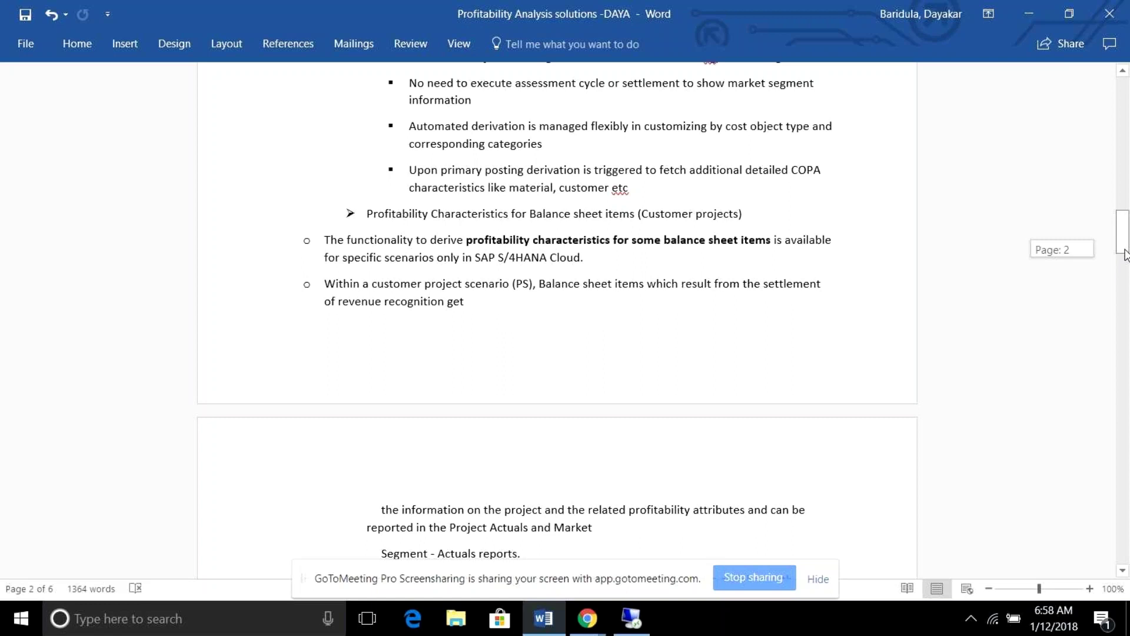
pyautogui.moveTo(1125, 255); pyautogui.dragTo(1126, 260)
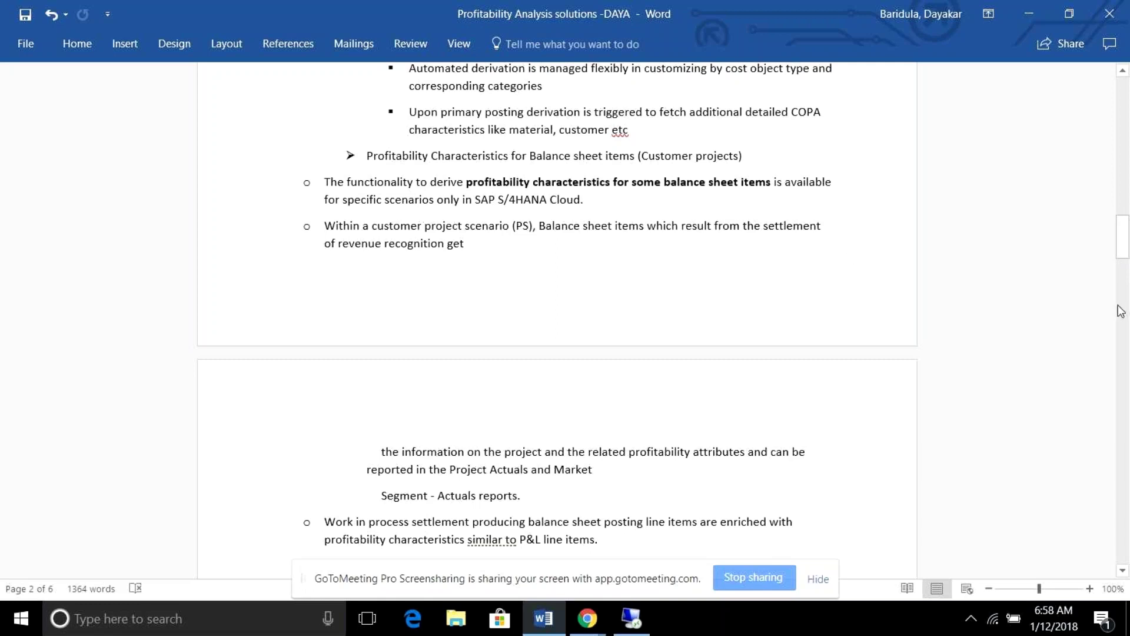
pyautogui.moveTo(1124, 255); pyautogui.dragTo(1124, 254)
pyautogui.moveTo(1124, 255); pyautogui.dragTo(1124, 255)
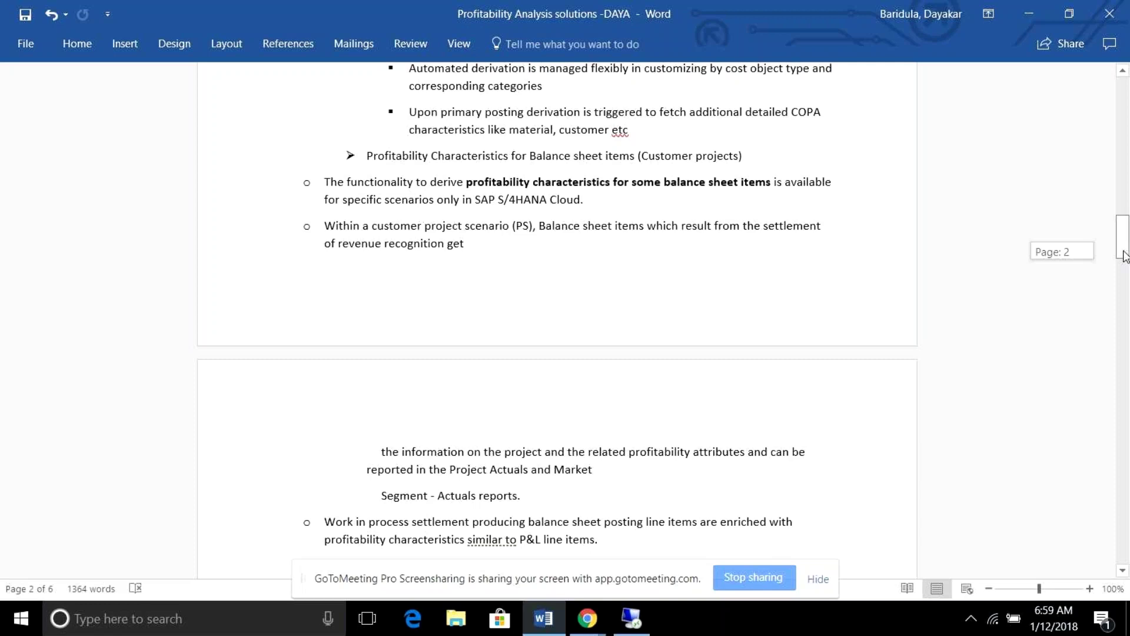
pyautogui.moveTo(1125, 255); pyautogui.dragTo(1125, 277)
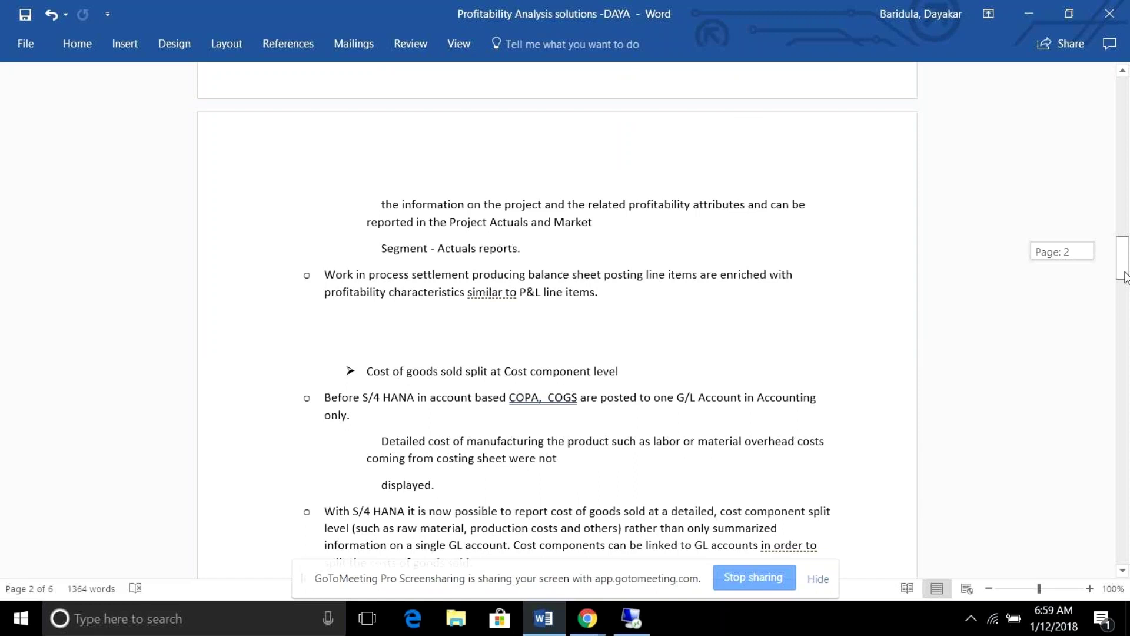
# Scroll into page 3 to show the diagram mapping the 1.200 cost estimate to COGS components
pyautogui.scroll(-1, 1126, 277)
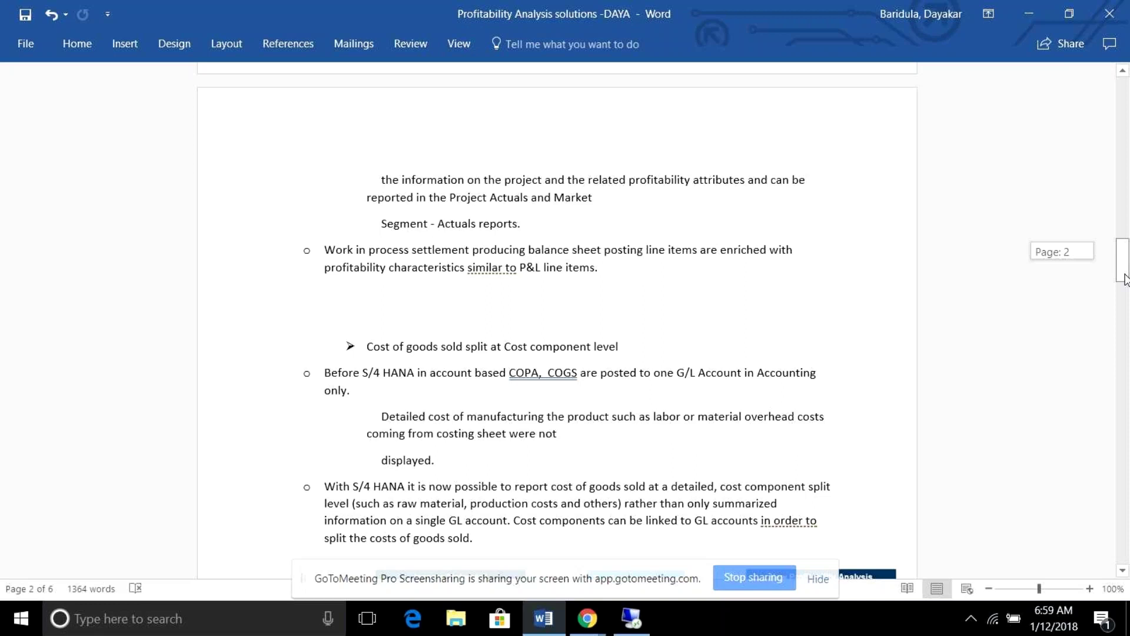
pyautogui.moveTo(1125, 277); pyautogui.dragTo(1125, 286)
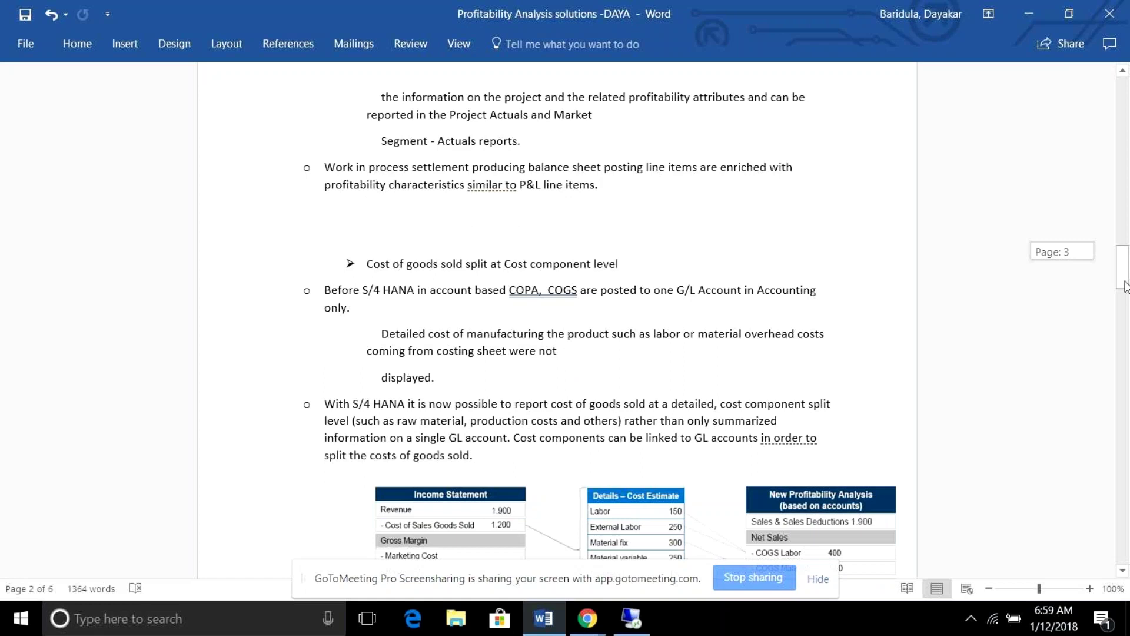
pyautogui.moveTo(1126, 285); pyautogui.dragTo(1126, 247)
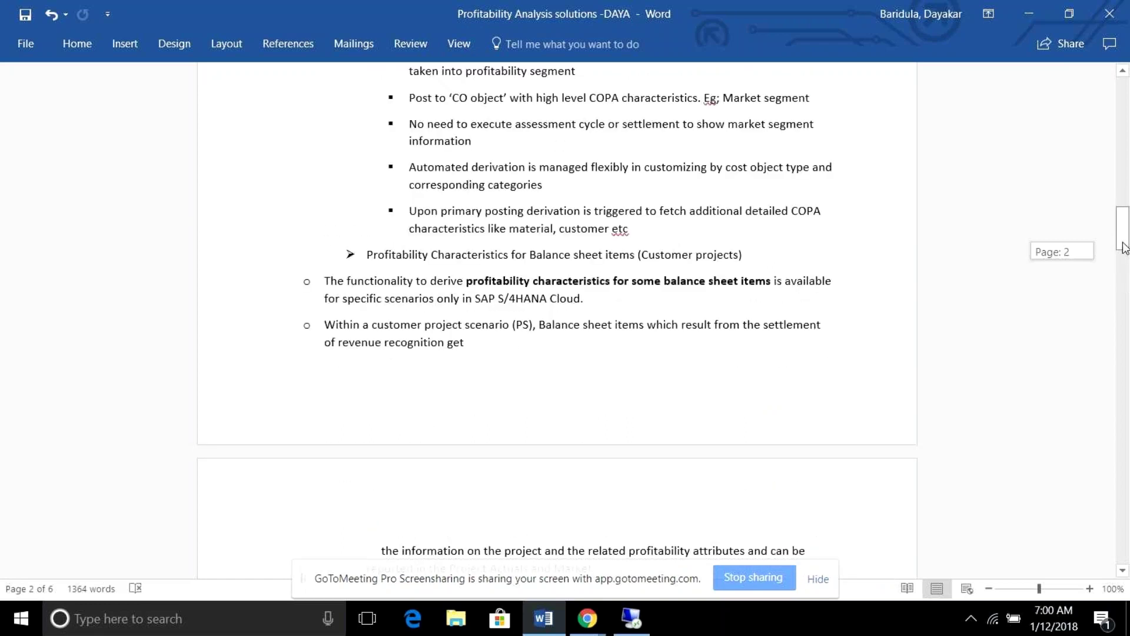
pyautogui.moveTo(1126, 247); pyautogui.dragTo(1127, 297)
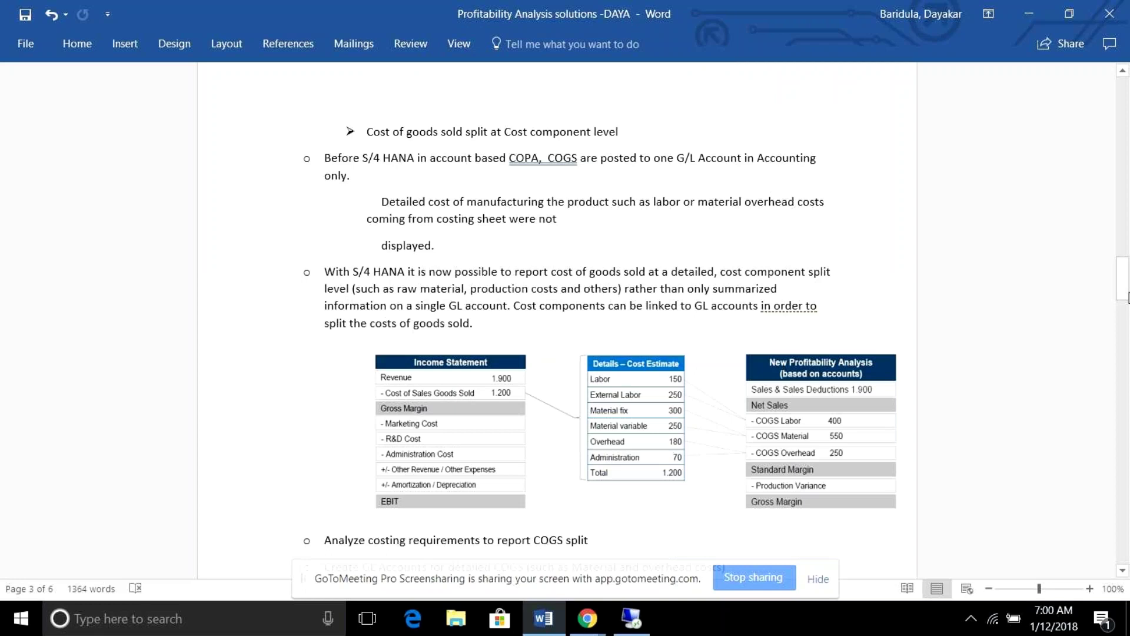
# Switch from the COGS split notes to the Remote Desktop SAP session
pyautogui.moveTo(1127, 290); pyautogui.dragTo(1126, 288)
pyautogui.click(641, 627)
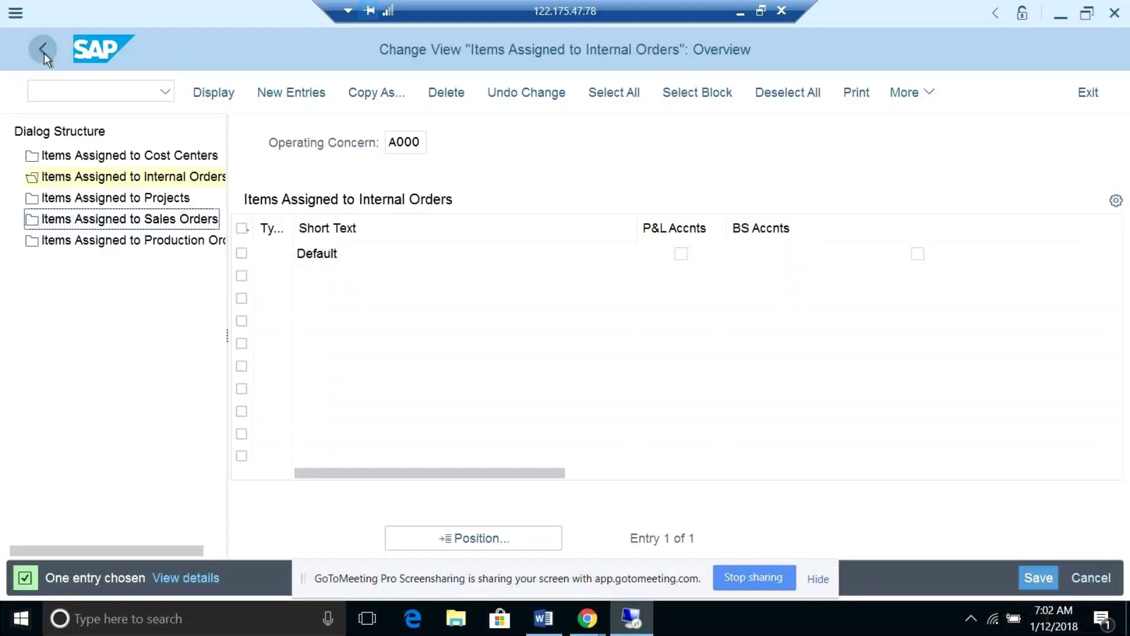
# Leave the internal order and cost center item assignment views without saving changes
pyautogui.click(44, 53)
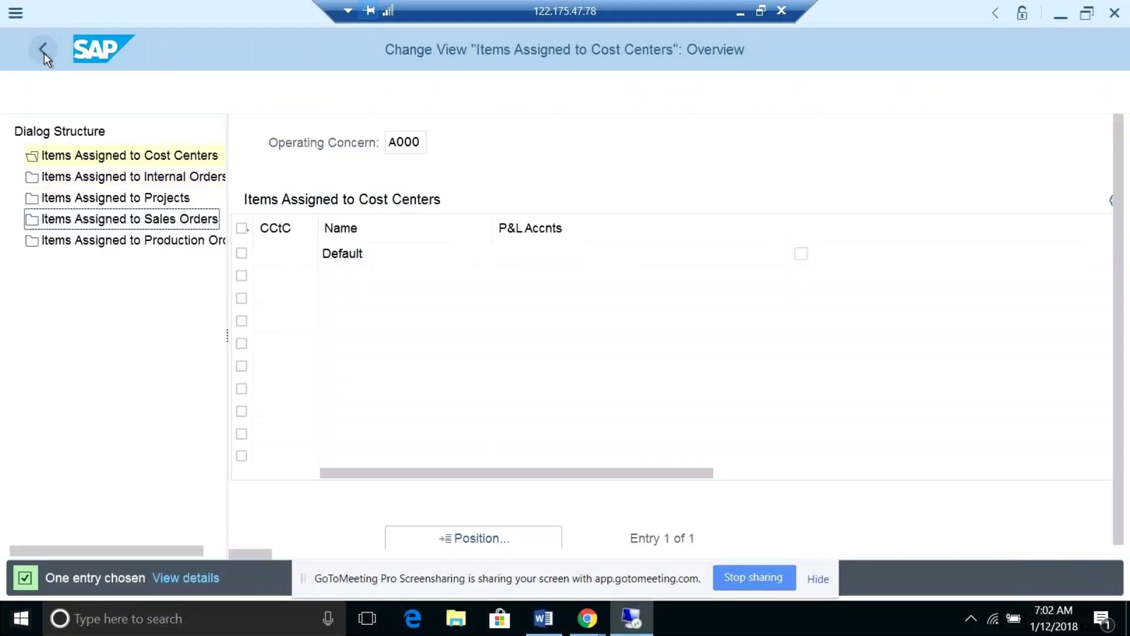
pyautogui.click(44, 53)
pyautogui.click(433, 436)
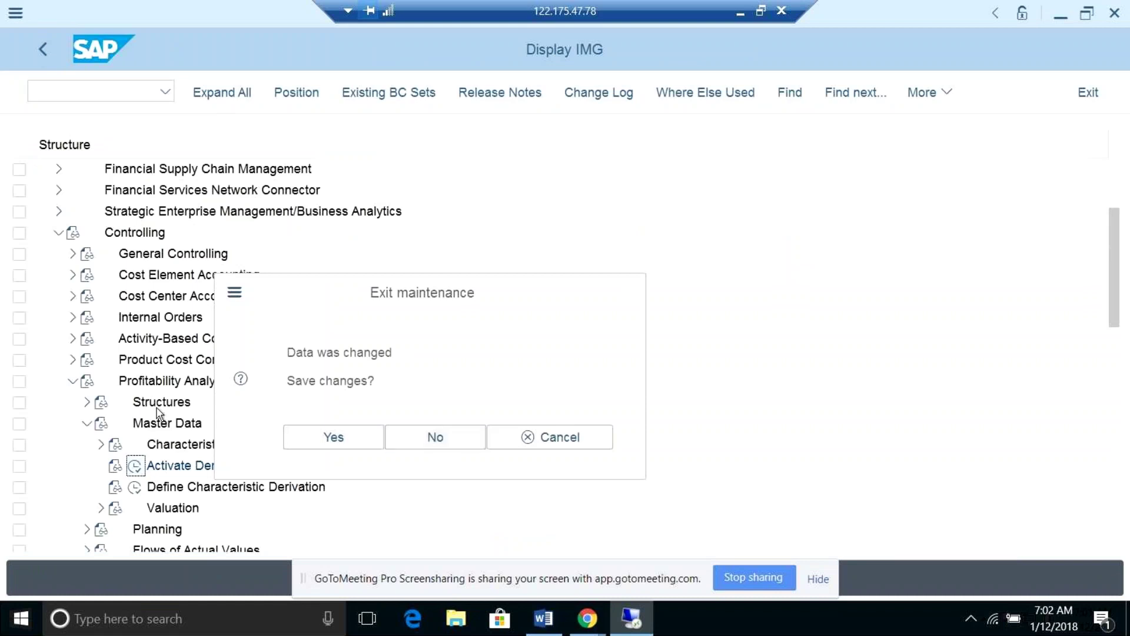
# Collapse Profitability Analysis and Controlling in the IMG tree and expand Financial Accounting (New)
pyautogui.click(72, 381)
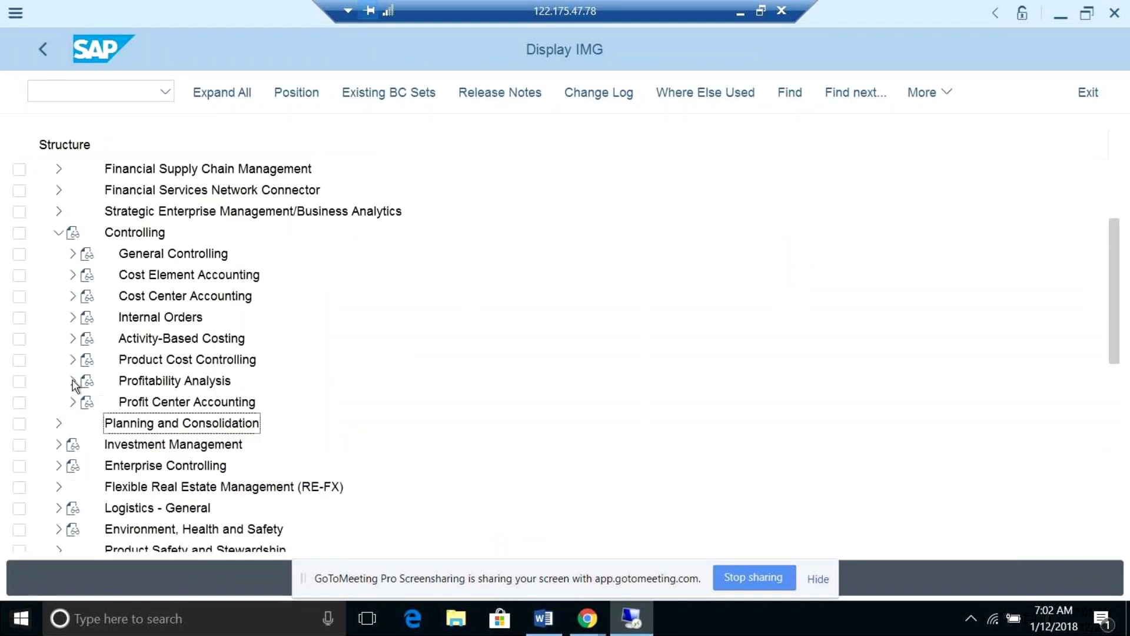
pyautogui.click(67, 255)
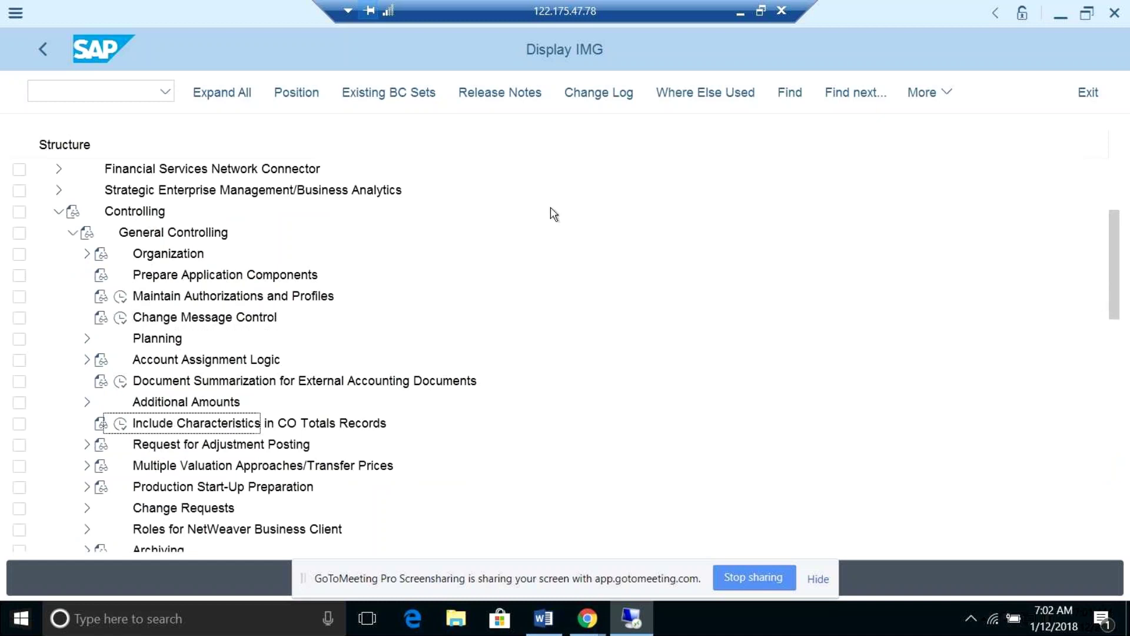
pyautogui.click(72, 234)
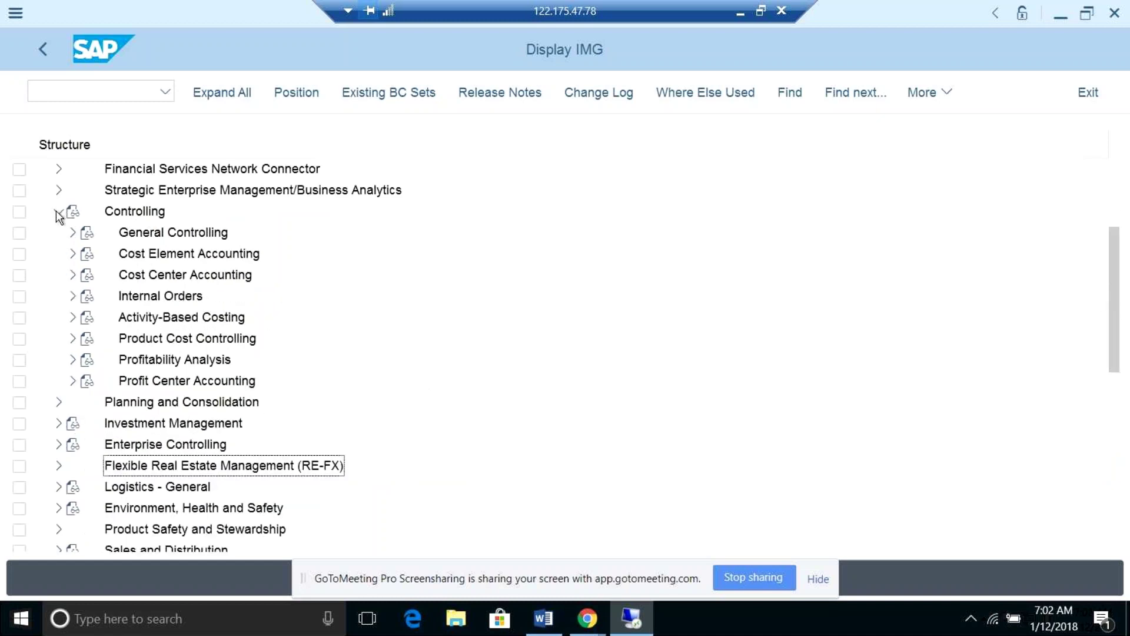
pyautogui.click(59, 213)
pyautogui.moveTo(1126, 387); pyautogui.dragTo(1063, 341)
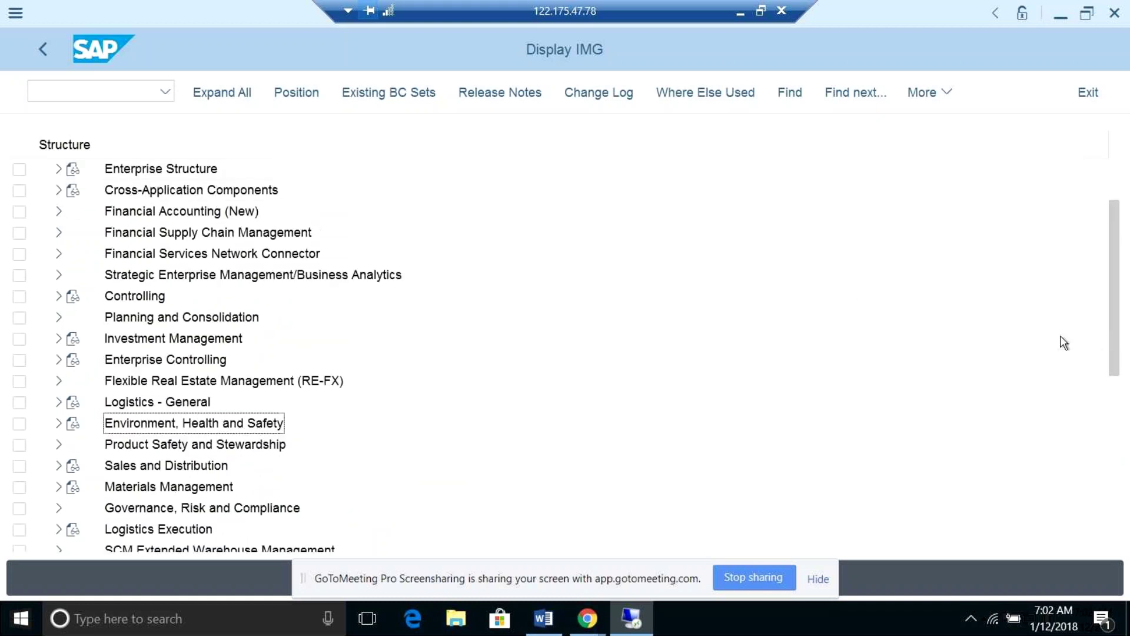
pyautogui.click(59, 212)
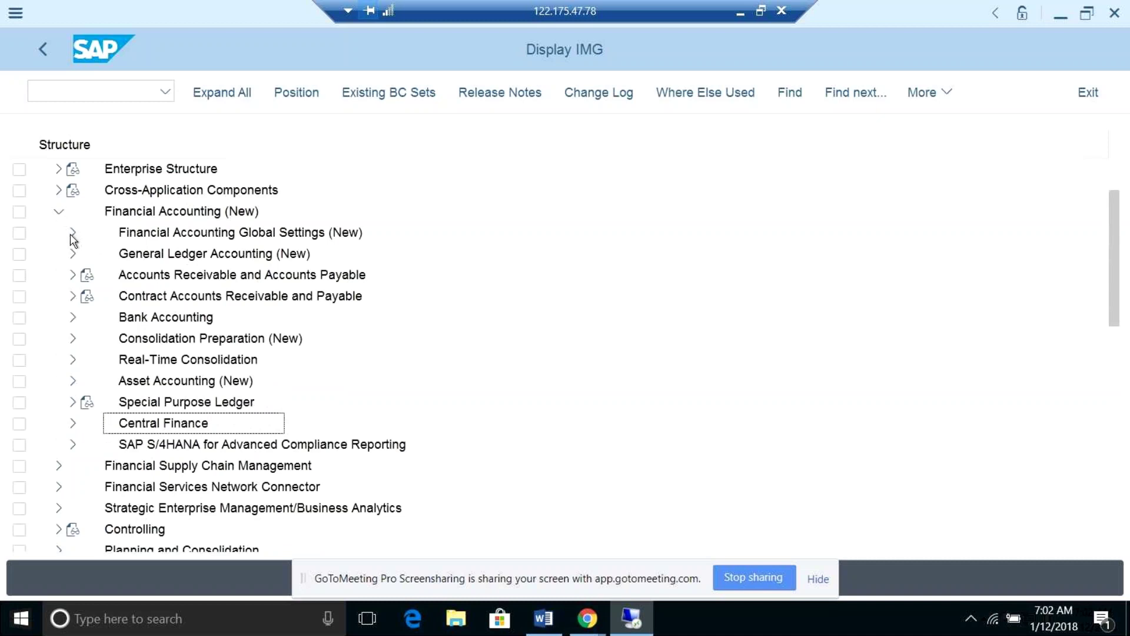
# Expand General Ledger Accounting (New) down to its Periodic Processing branch
pyautogui.click(71, 233)
pyautogui.click(69, 234)
pyautogui.click(73, 254)
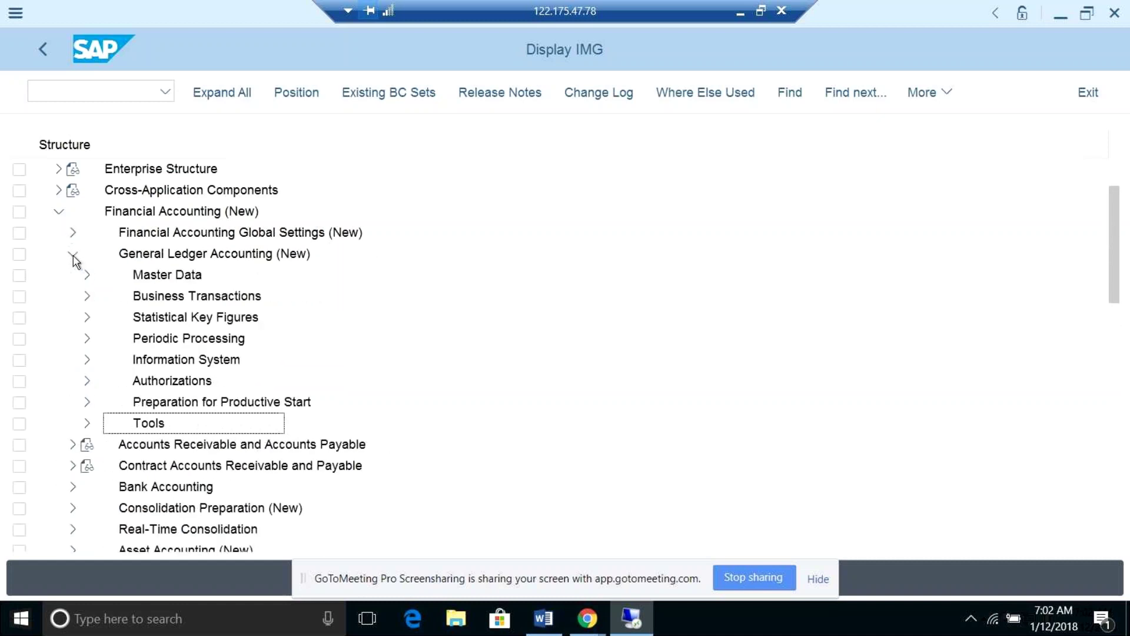
pyautogui.click(73, 254)
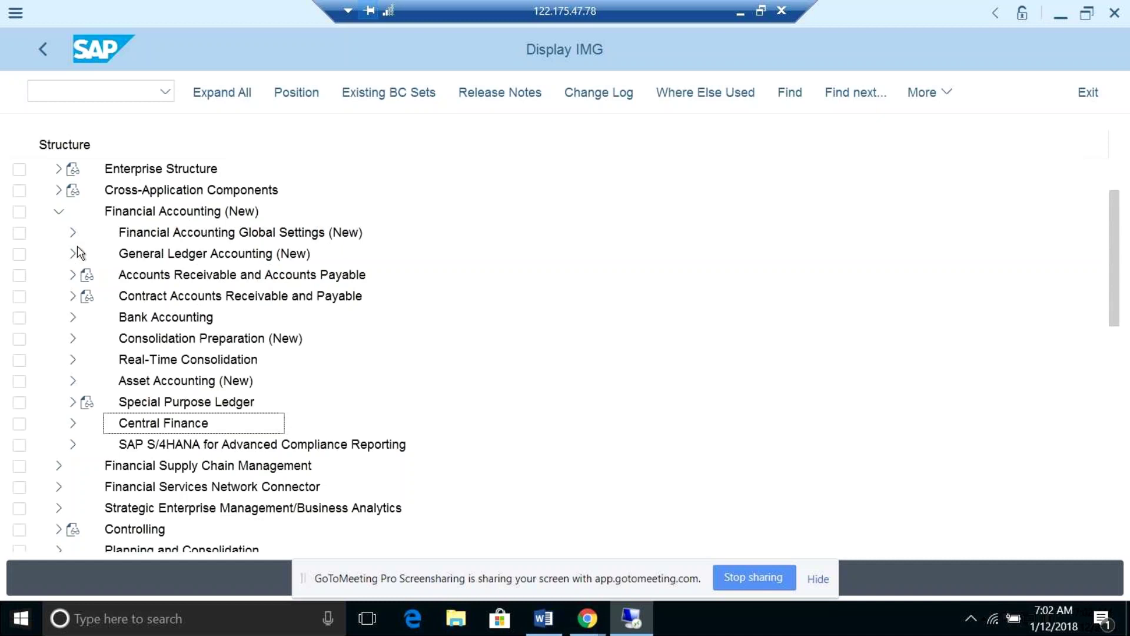
pyautogui.click(73, 253)
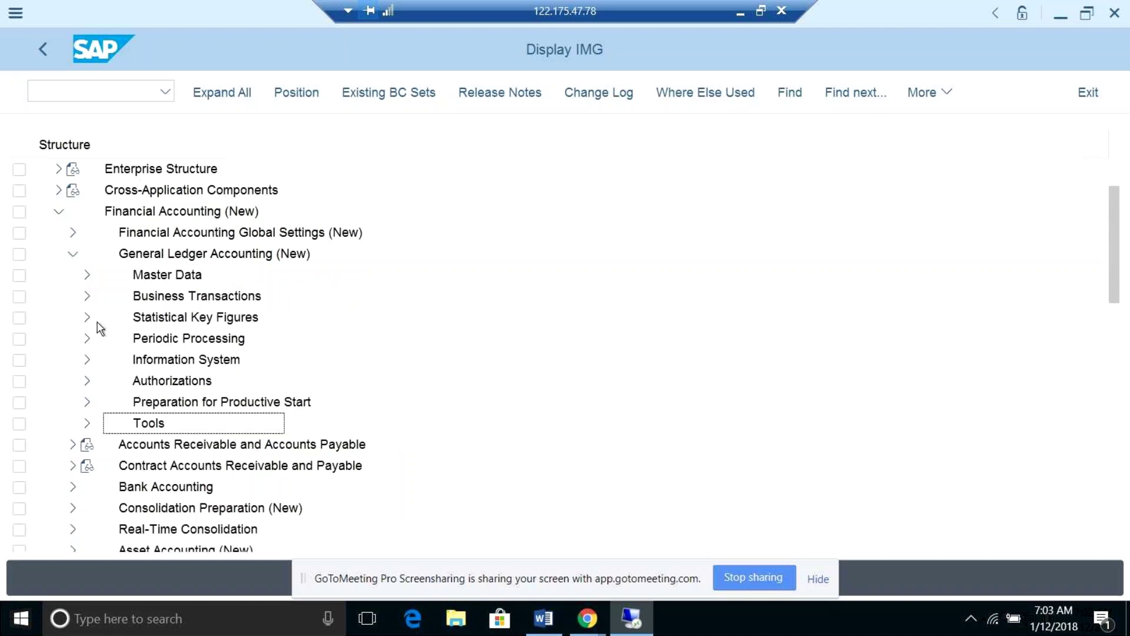
pyautogui.click(87, 338)
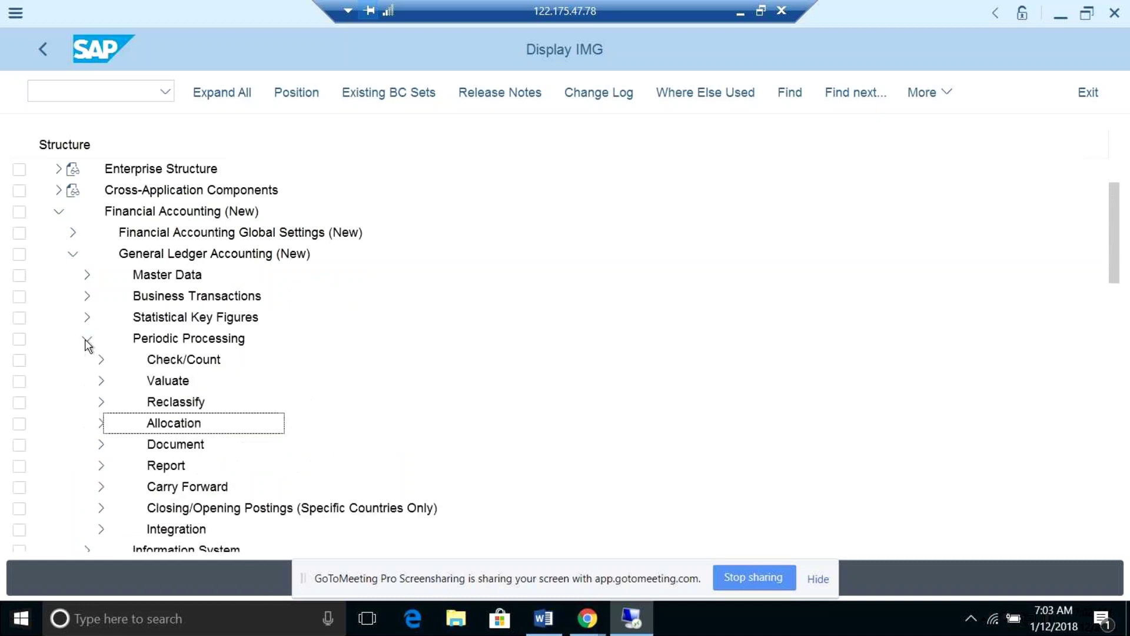
# Expand Integration > Materials Management and run Define Accounts for Splitting the Cost of Goods Sold
pyautogui.click(101, 530)
pyautogui.moveTo(1113, 285); pyautogui.dragTo(1107, 321)
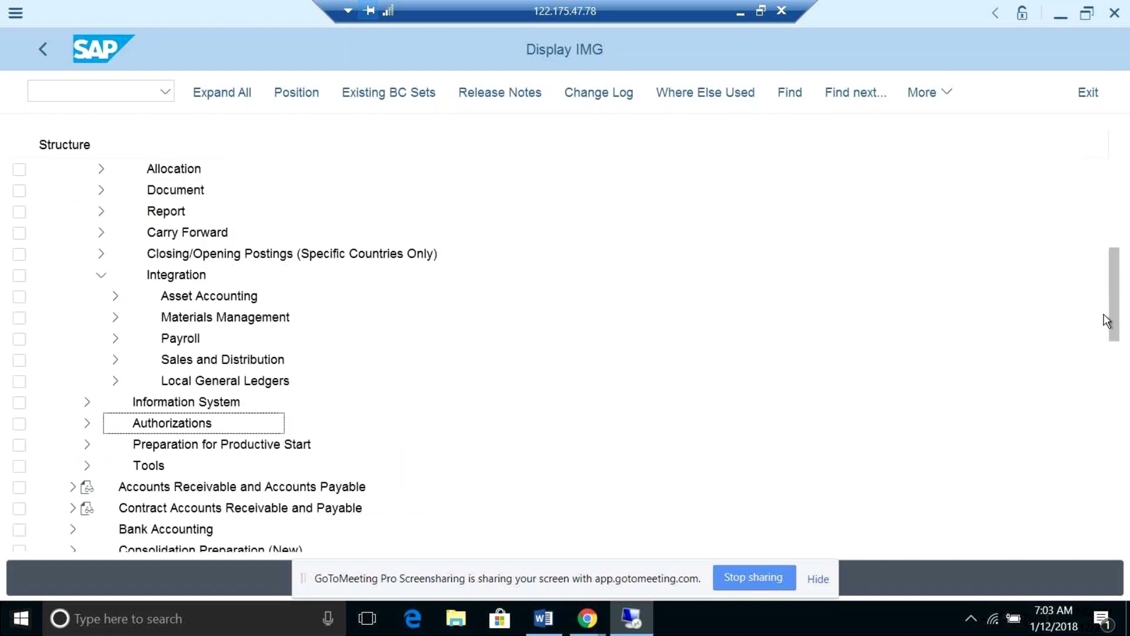
pyautogui.click(116, 318)
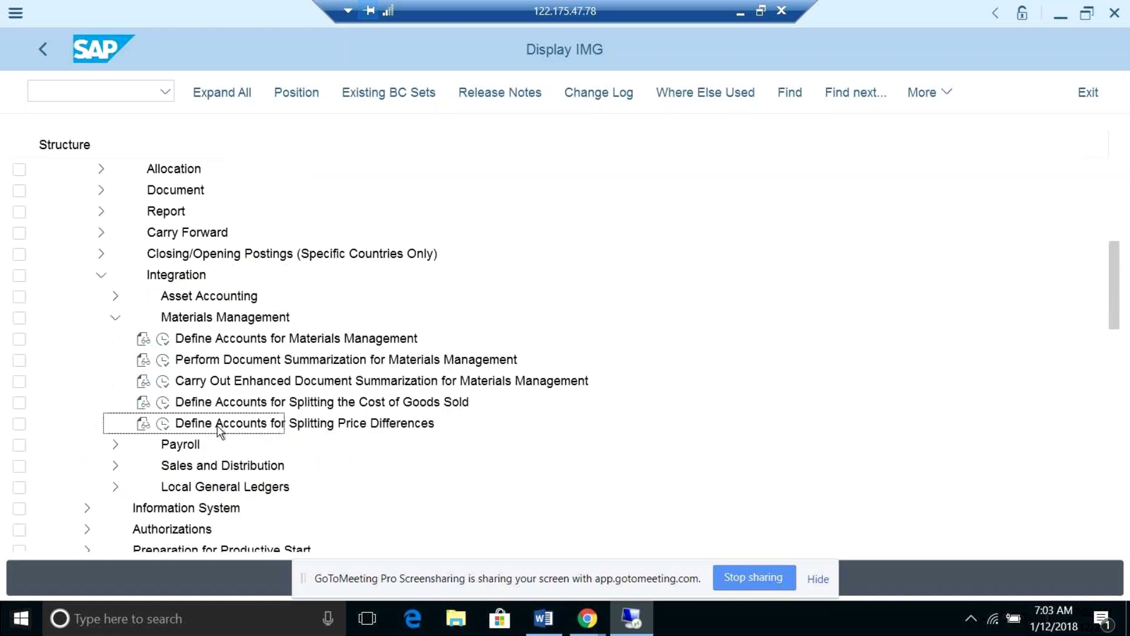
pyautogui.click(164, 403)
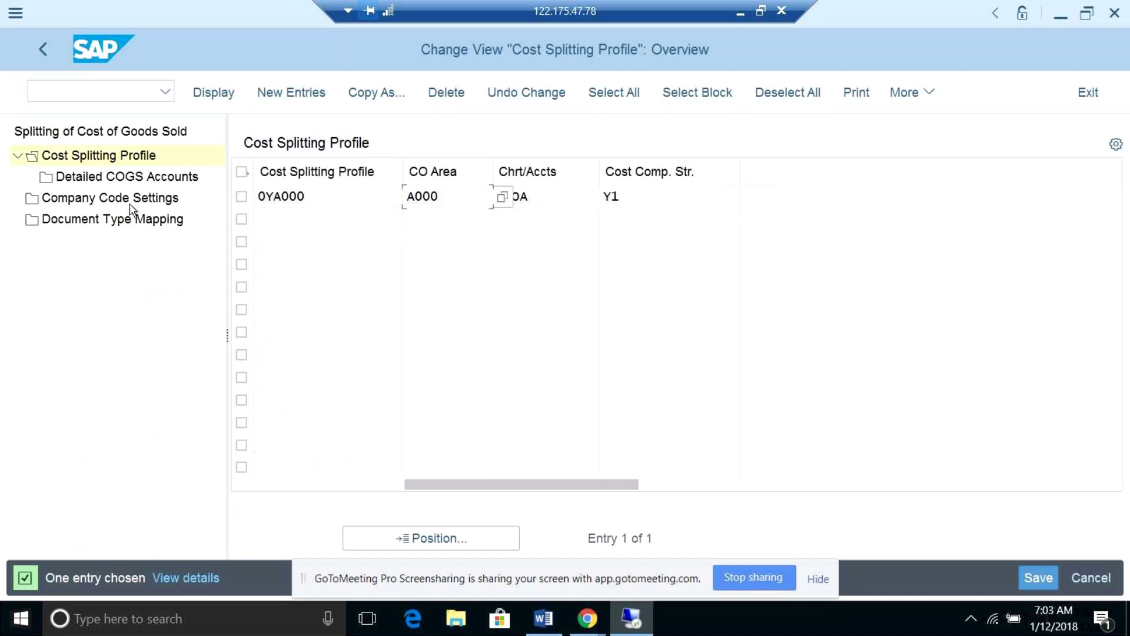
# Review the Detailed COGS Accounts level of profile 0YA000, then view its company code settings
pyautogui.click(123, 179)
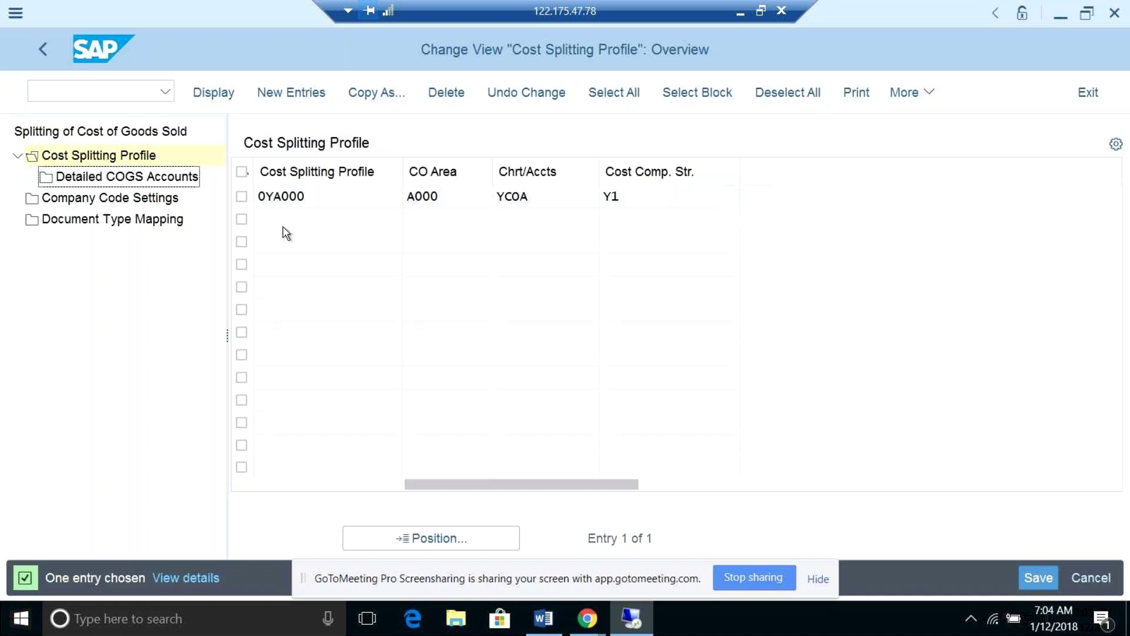
pyautogui.click(126, 199)
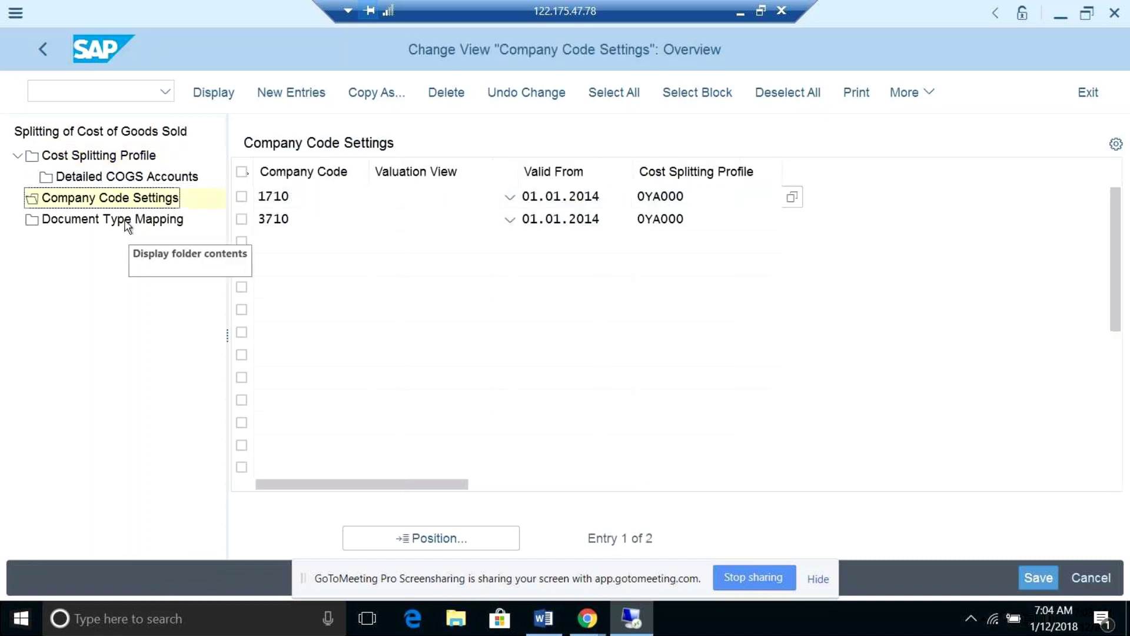
# Inspect the valuation view choices for company code 1710, leaving them unchanged
pyautogui.click(318, 198)
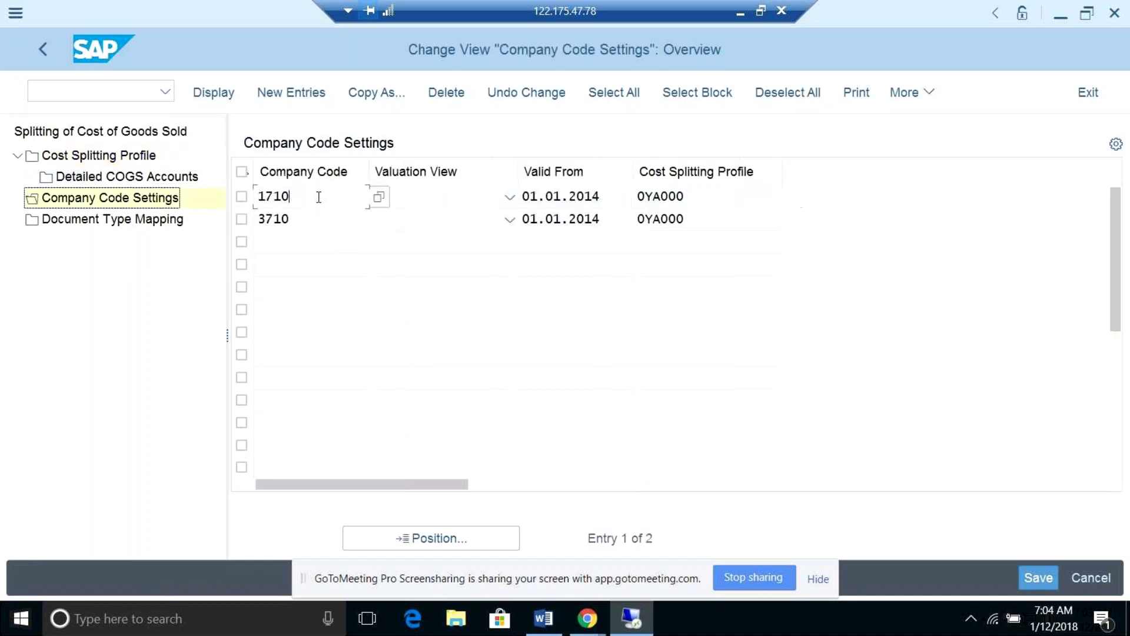
pyautogui.click(422, 204)
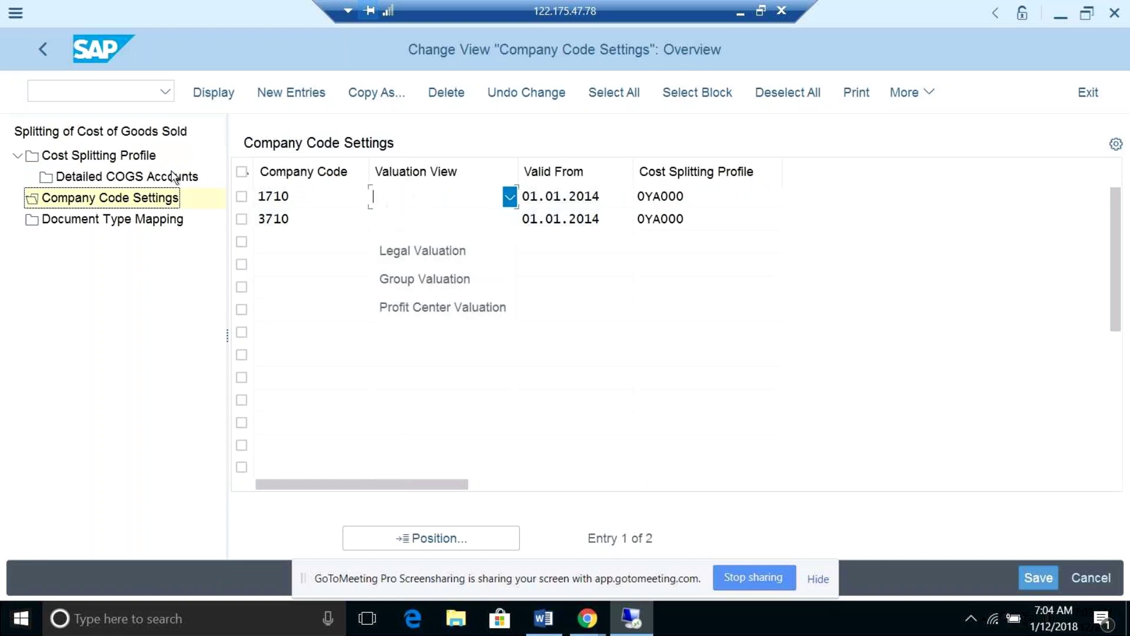
pyautogui.click(131, 158)
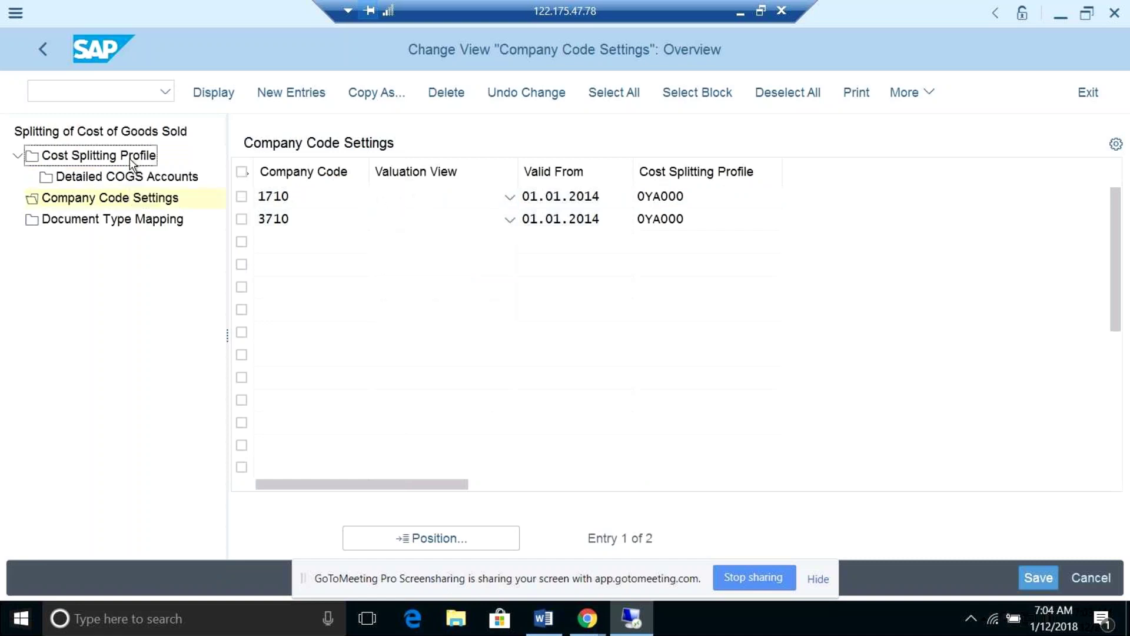
# Return to the Cost Splitting Profile table and check 0YA000's cost component structure Y1
pyautogui.doubleClick(131, 163)
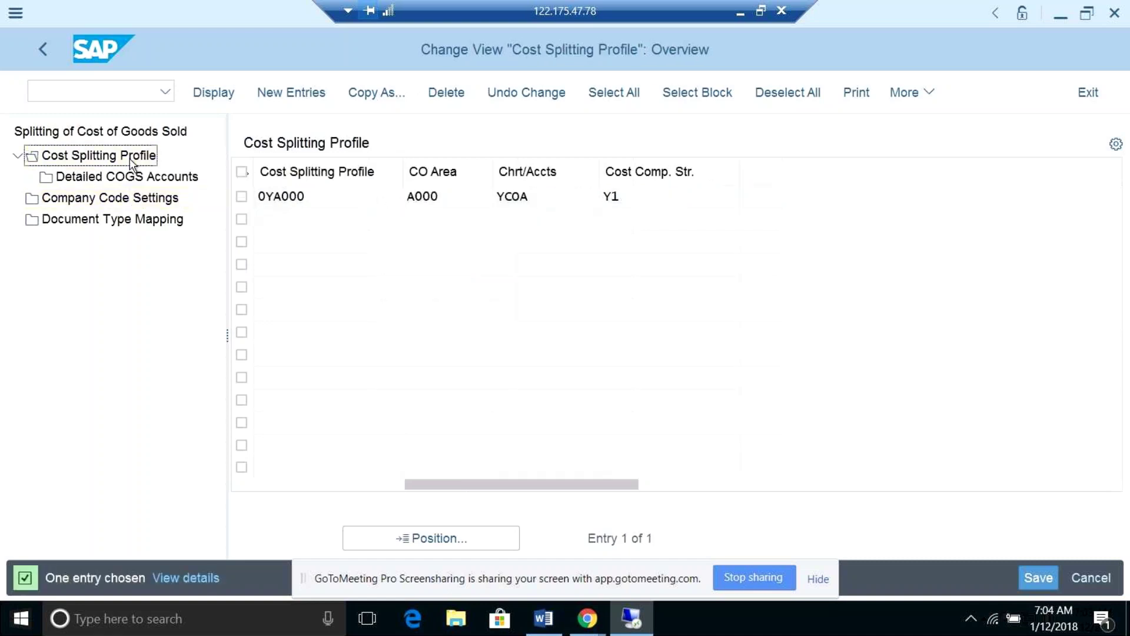
pyautogui.click(332, 194)
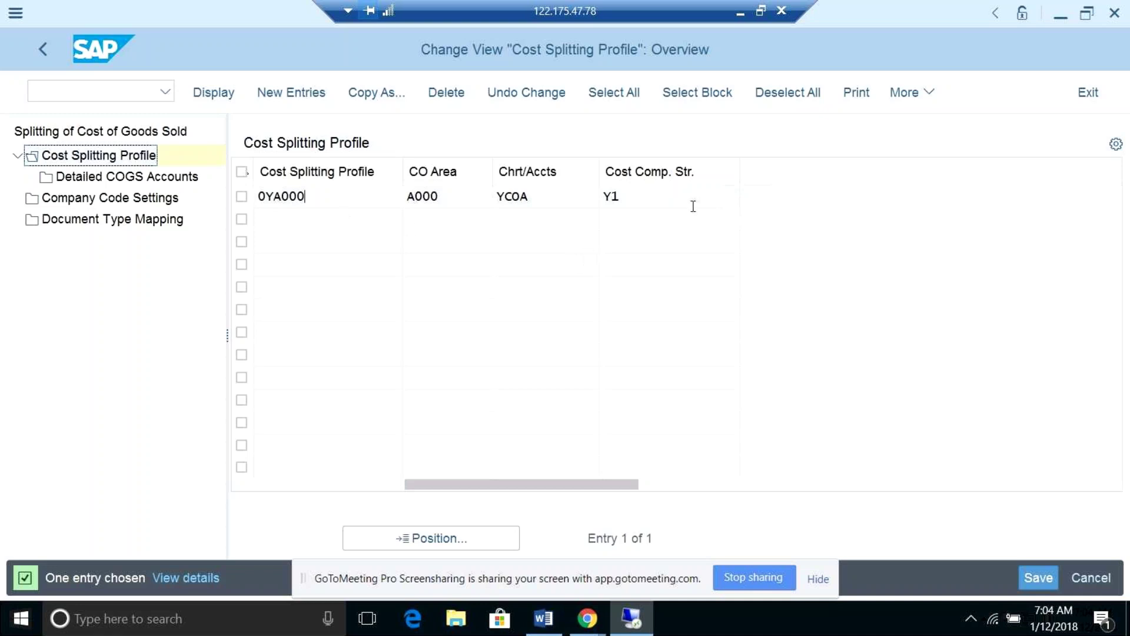
pyautogui.click(674, 198)
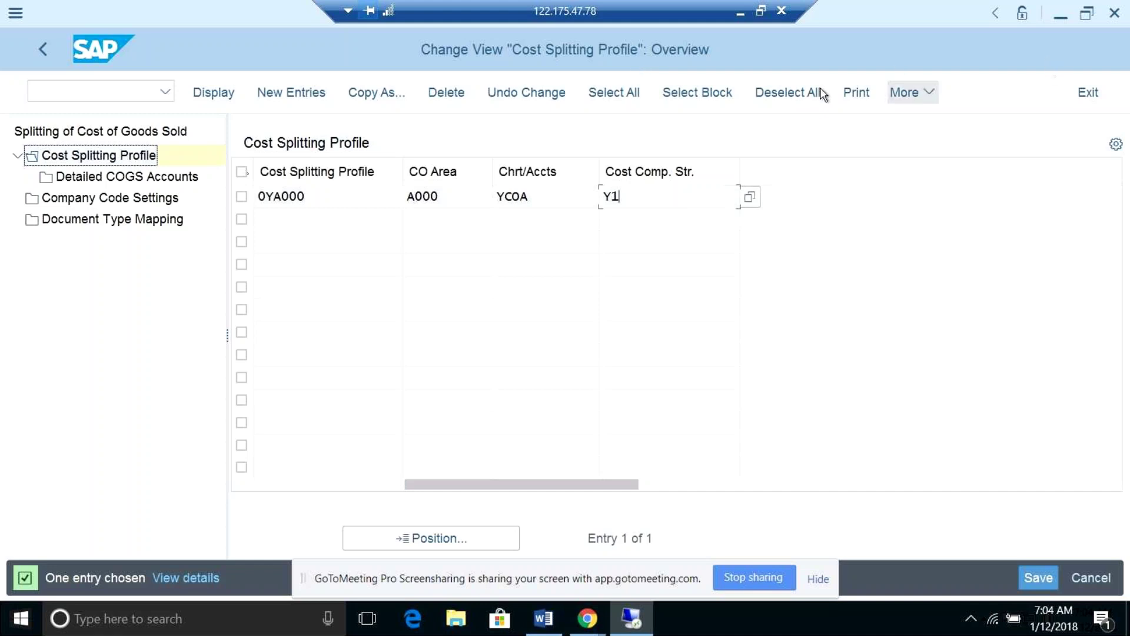
# Select the 0YA000 profile row for CO area A000 and cost component structure Y1
pyautogui.click(922, 98)
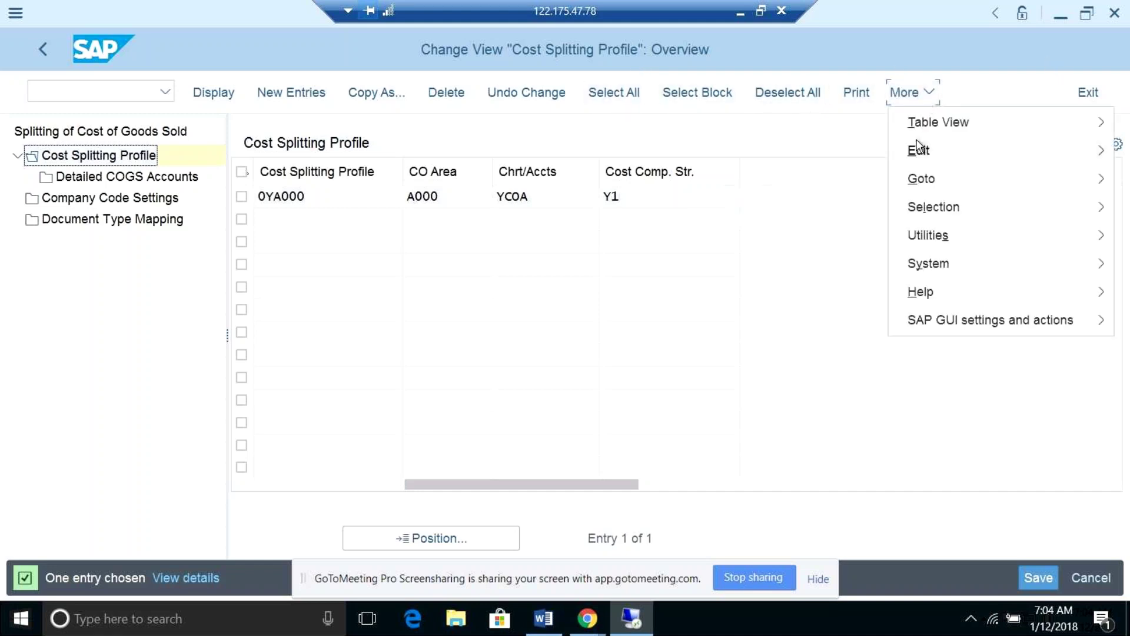
pyautogui.moveTo(930, 182)
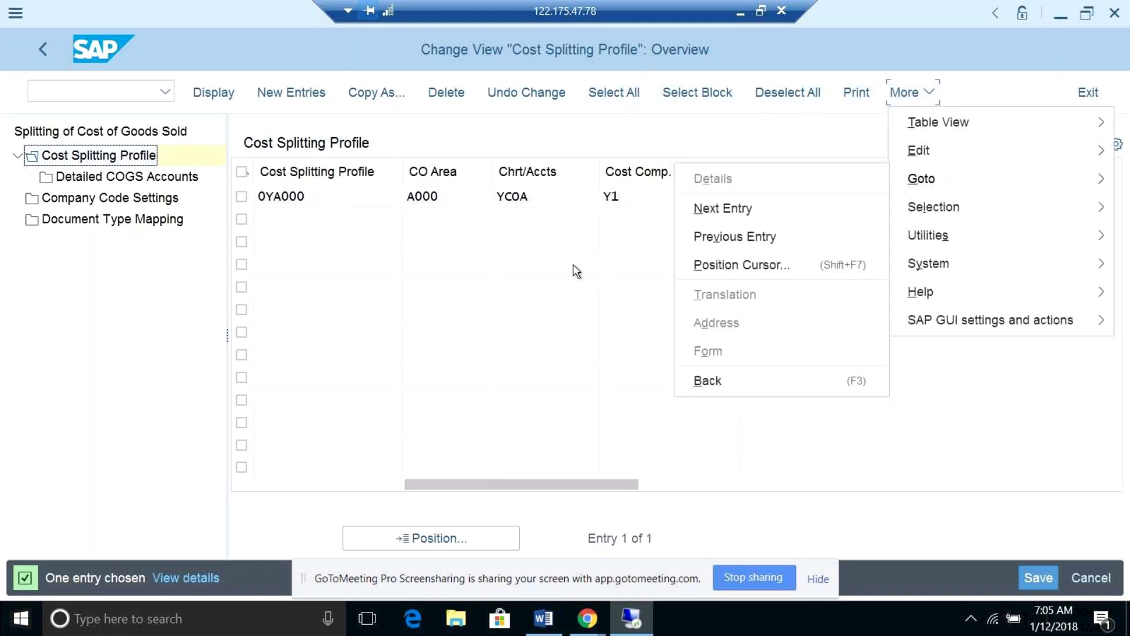
pyautogui.click(579, 302)
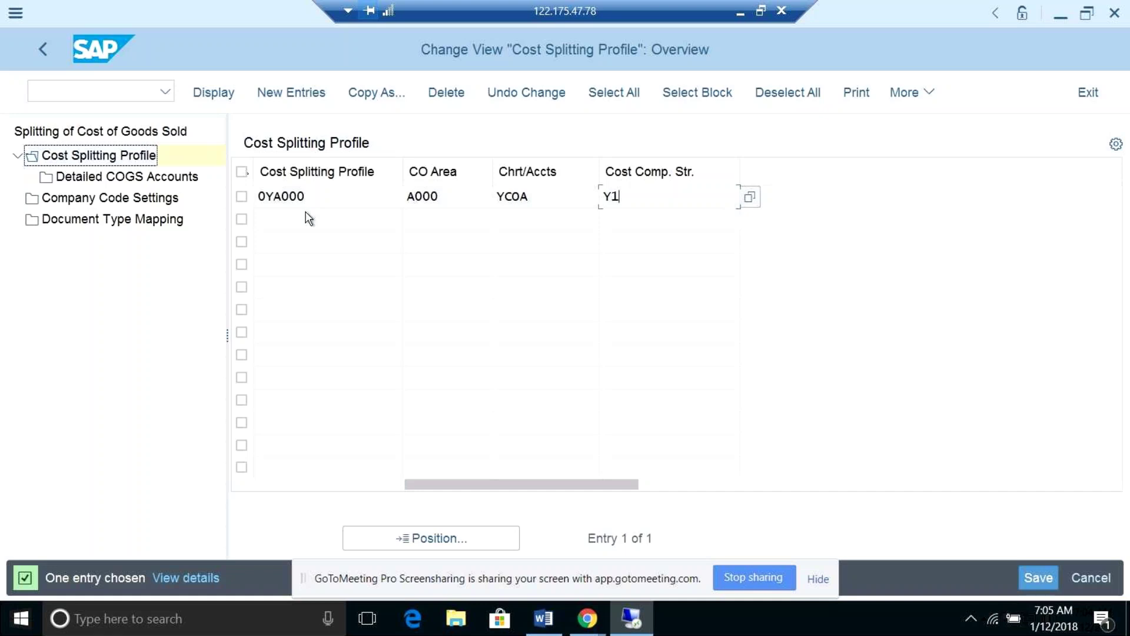
pyautogui.click(241, 196)
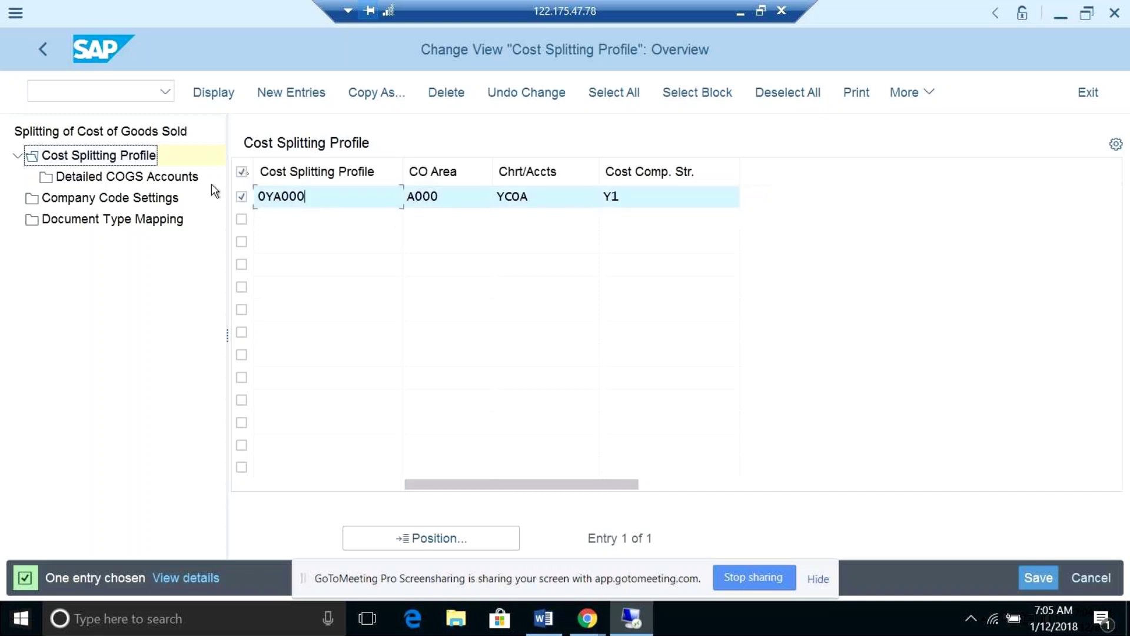
# Show profile 0YA000's Detailed COGS Accounts, mapping account 50300000 to its 16 target accounts
pyautogui.doubleClick(152, 176)
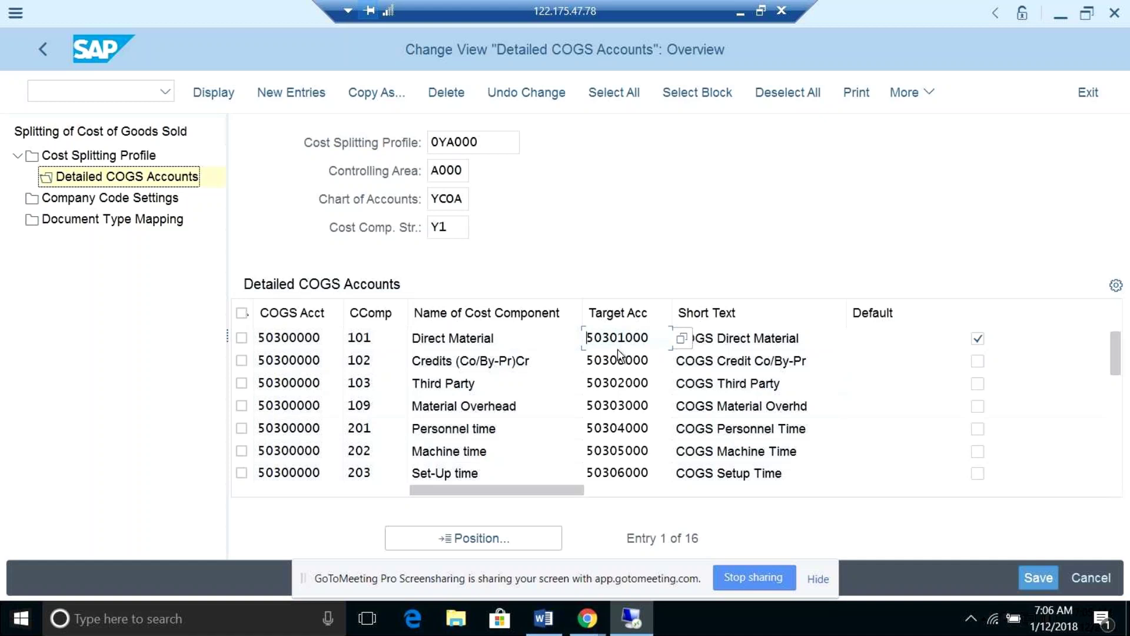
pyautogui.click(544, 339)
pyautogui.click(655, 341)
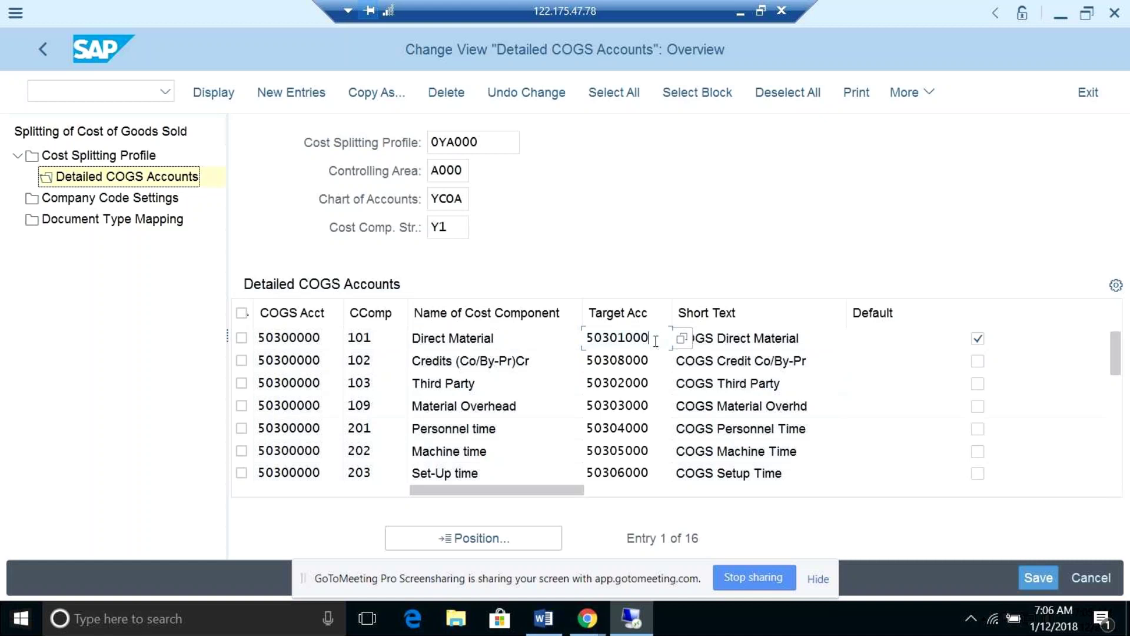
pyautogui.click(546, 369)
pyautogui.click(536, 386)
pyautogui.click(539, 407)
pyautogui.click(536, 434)
pyautogui.click(531, 460)
pyautogui.click(568, 357)
pyautogui.click(560, 341)
# Open a second SAP session at Easy Access and enter transaction /nOKKP
pyautogui.click(442, 227)
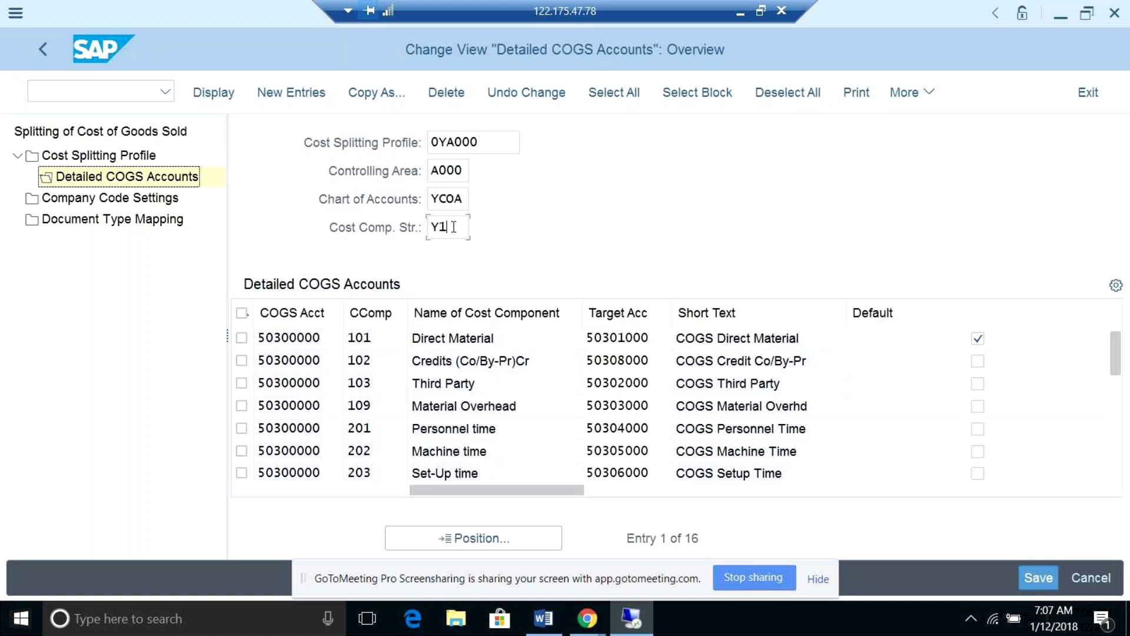
pyautogui.click(929, 97)
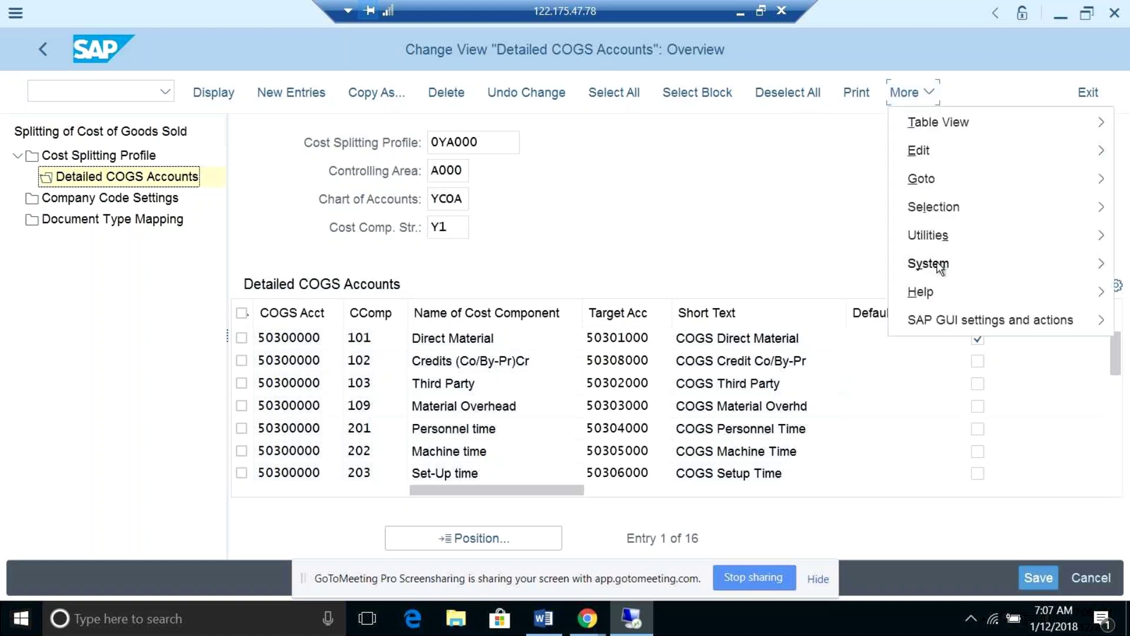
pyautogui.moveTo(940, 268)
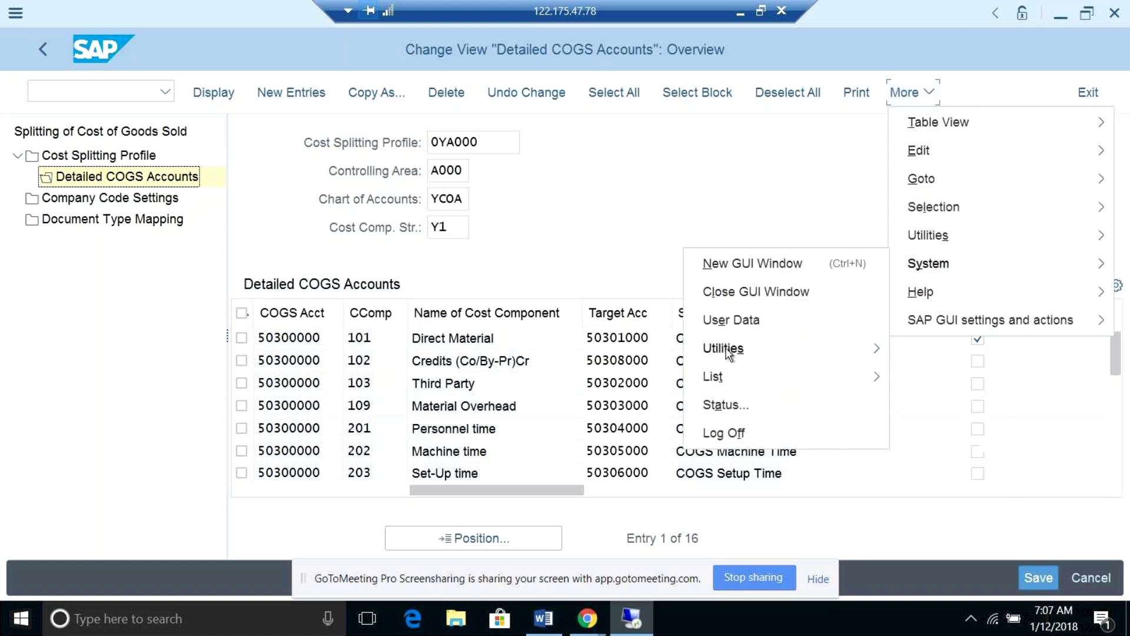
pyautogui.moveTo(727, 351)
pyautogui.click(727, 265)
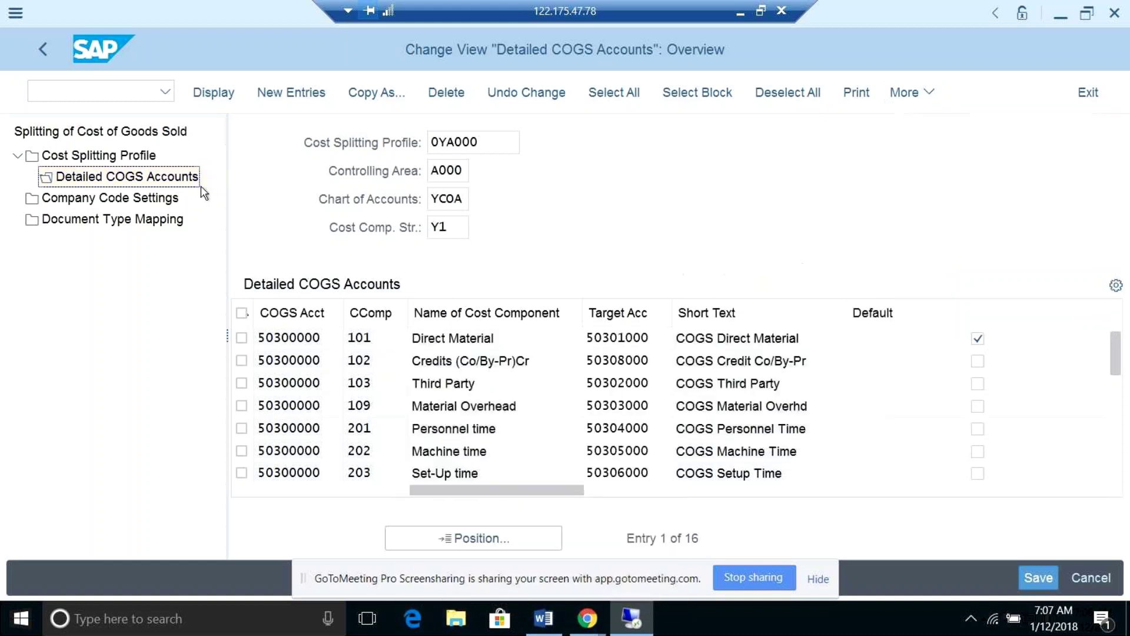
pyautogui.write('/')
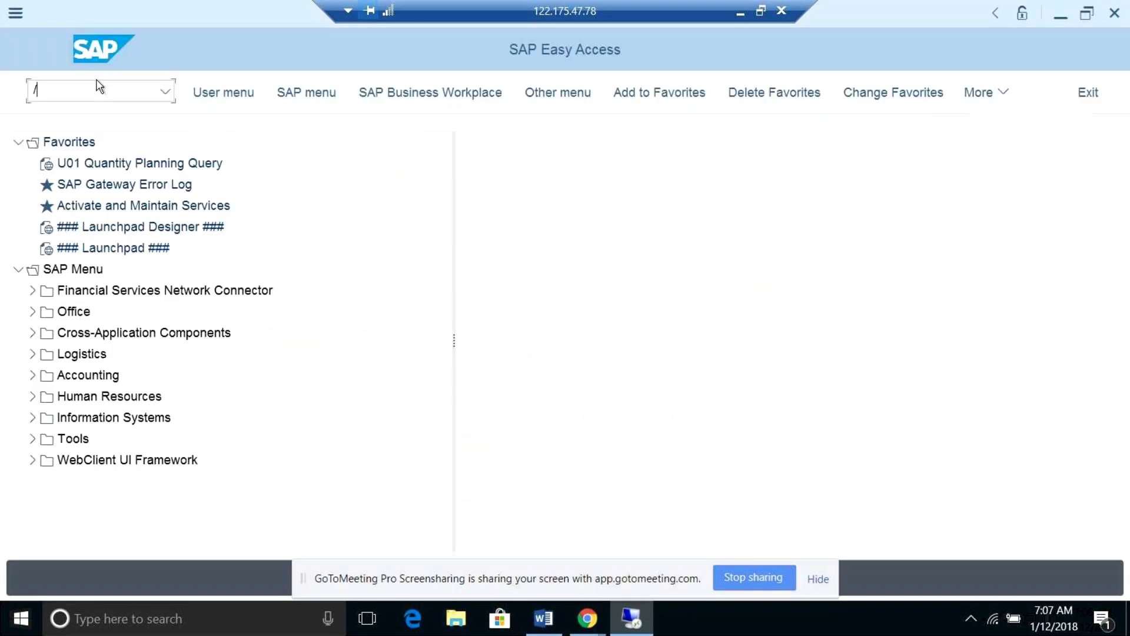
pyautogui.write('nokkp')
# Review the ten cost components of structure Y1, then return to the first session
pyautogui.press('Return')
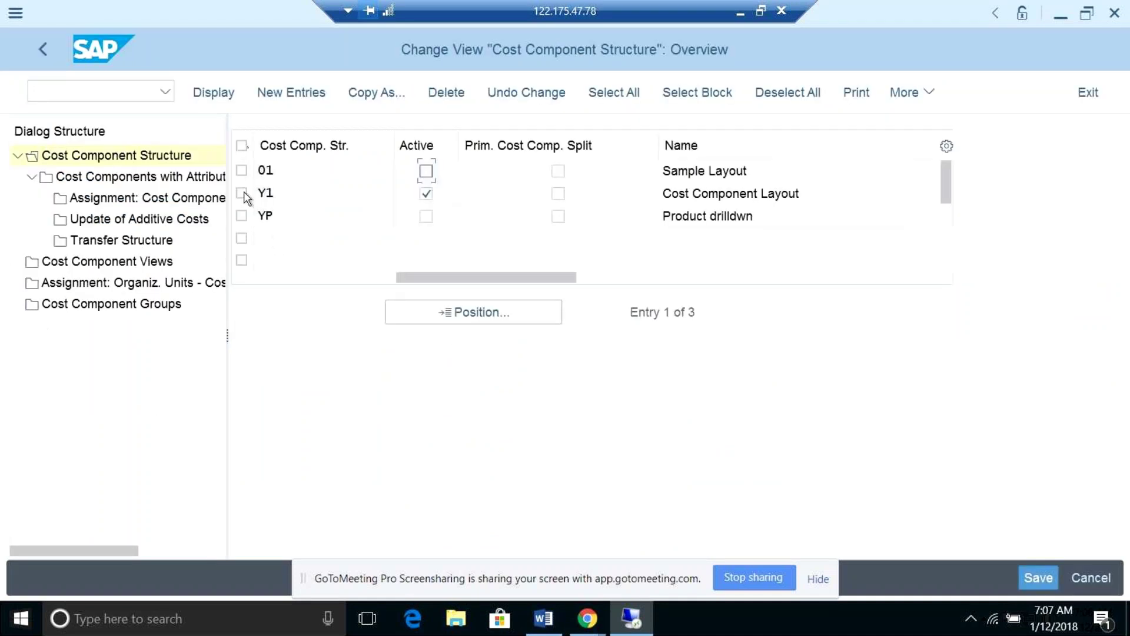
pyautogui.click(245, 193)
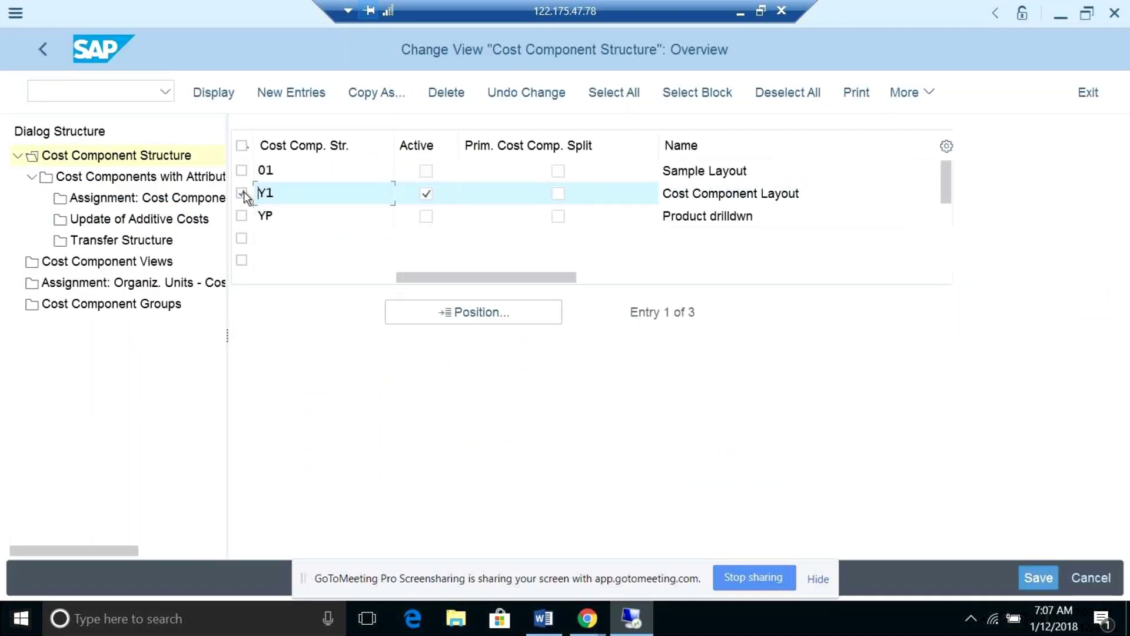
pyautogui.doubleClick(198, 181)
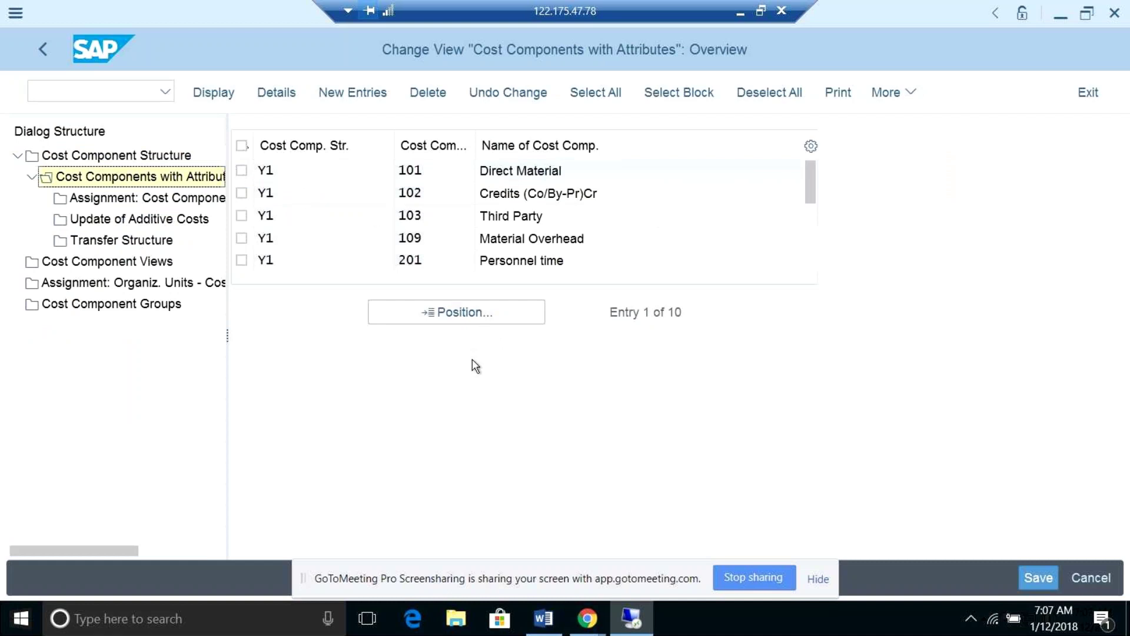
pyautogui.click(632, 619)
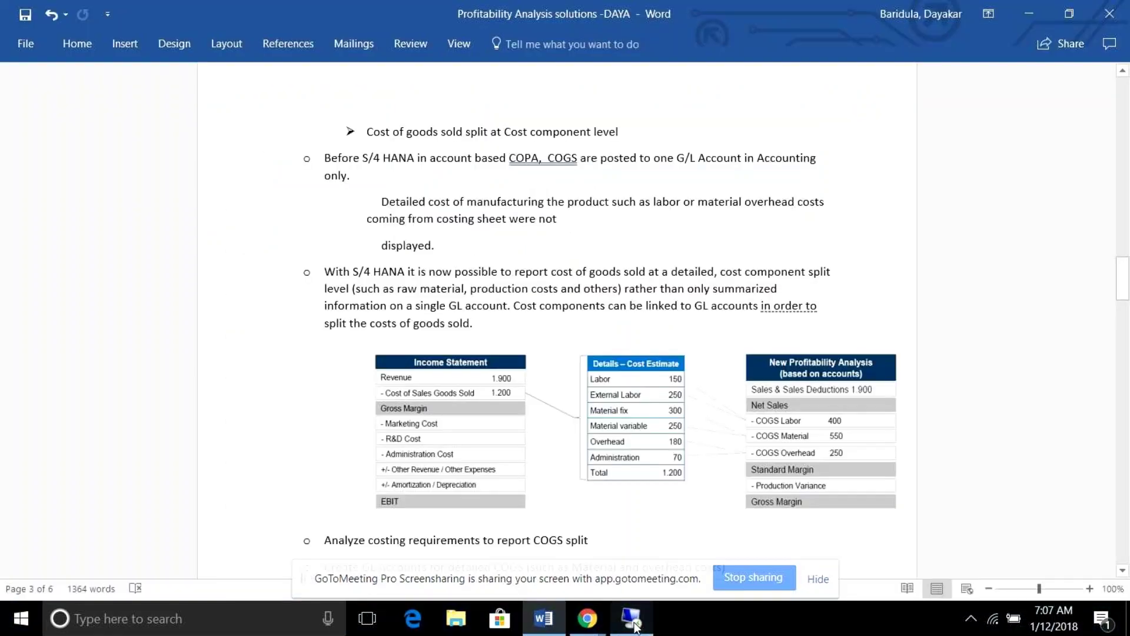
pyautogui.click(632, 619)
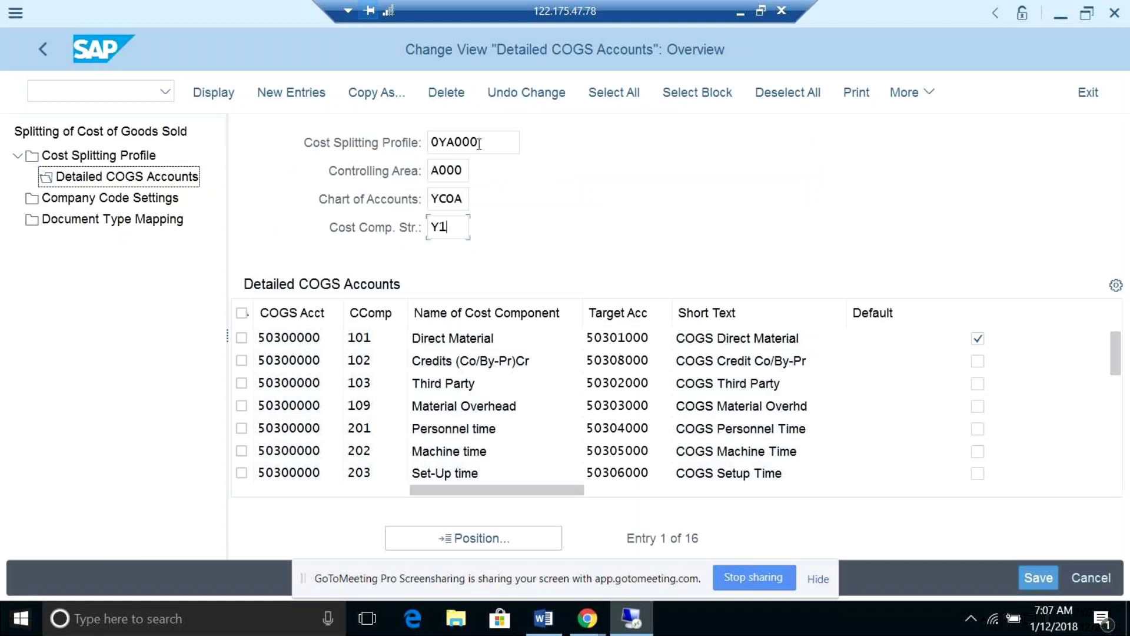
pyautogui.click(199, 176)
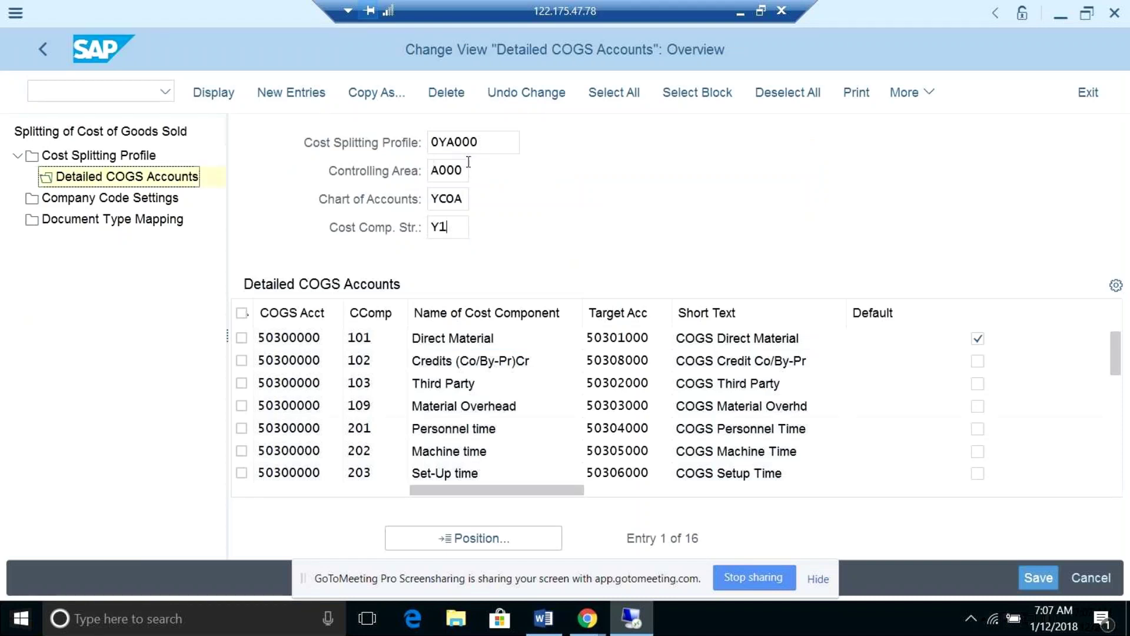
pyautogui.click(460, 200)
pyautogui.click(449, 228)
# Clear the Default flag on the Direct Material (101) row, noting component 203 Set-Up time
pyautogui.click(977, 338)
pyautogui.click(978, 339)
pyautogui.click(544, 472)
pyautogui.click(979, 341)
pyautogui.click(131, 203)
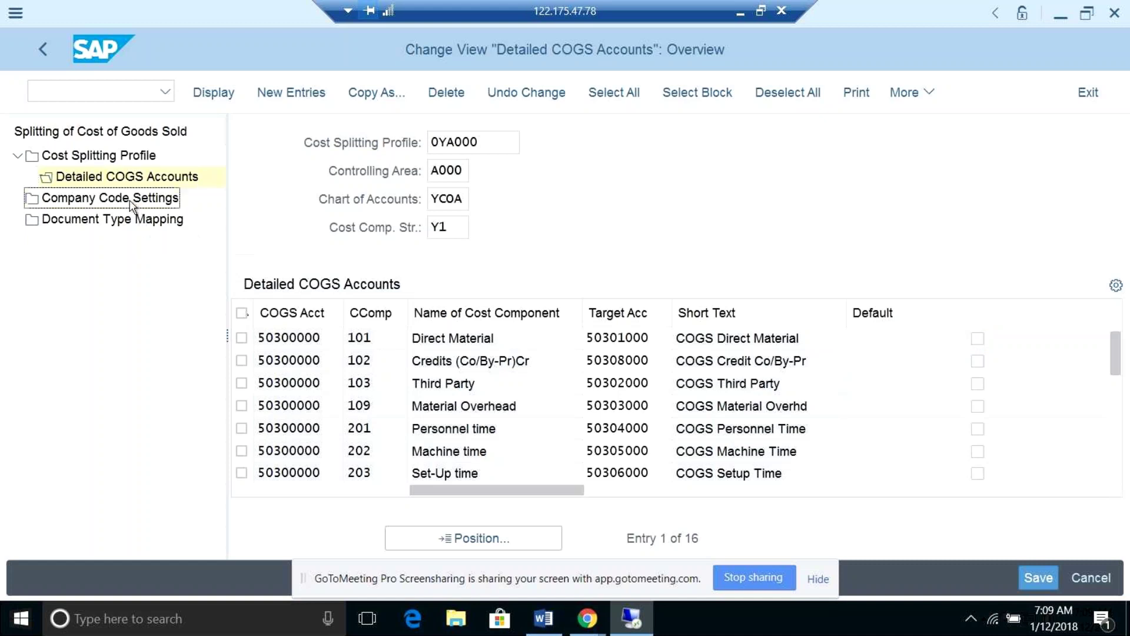
# Review company codes 1710 and 3710 under profile 0YA000 and check the empty Document Type Mapping
pyautogui.doubleClick(132, 204)
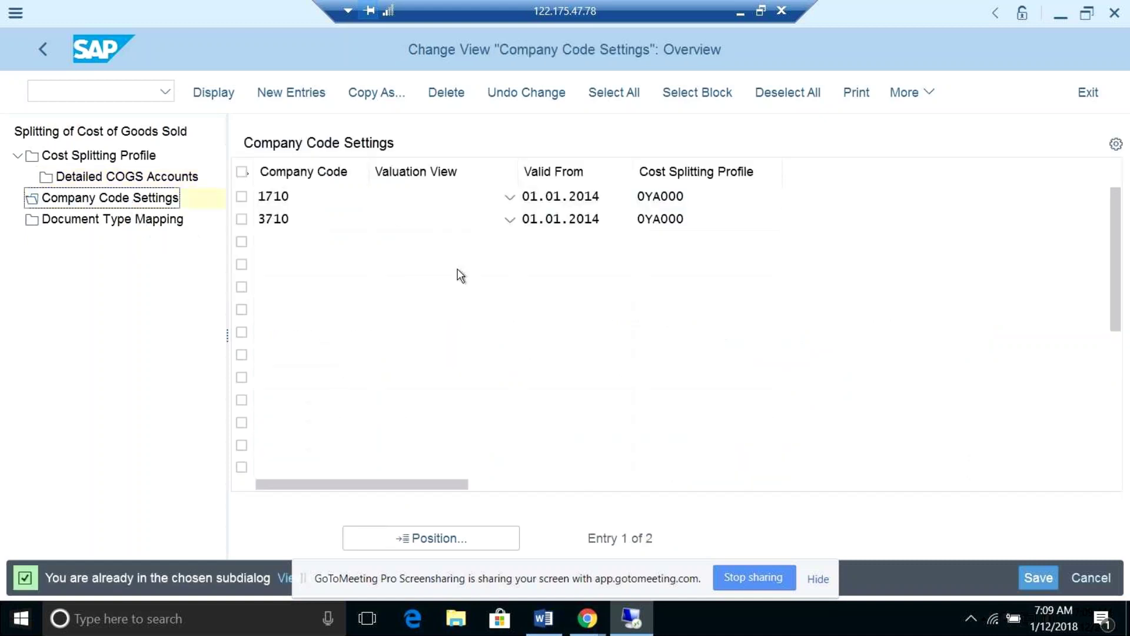
pyautogui.click(242, 199)
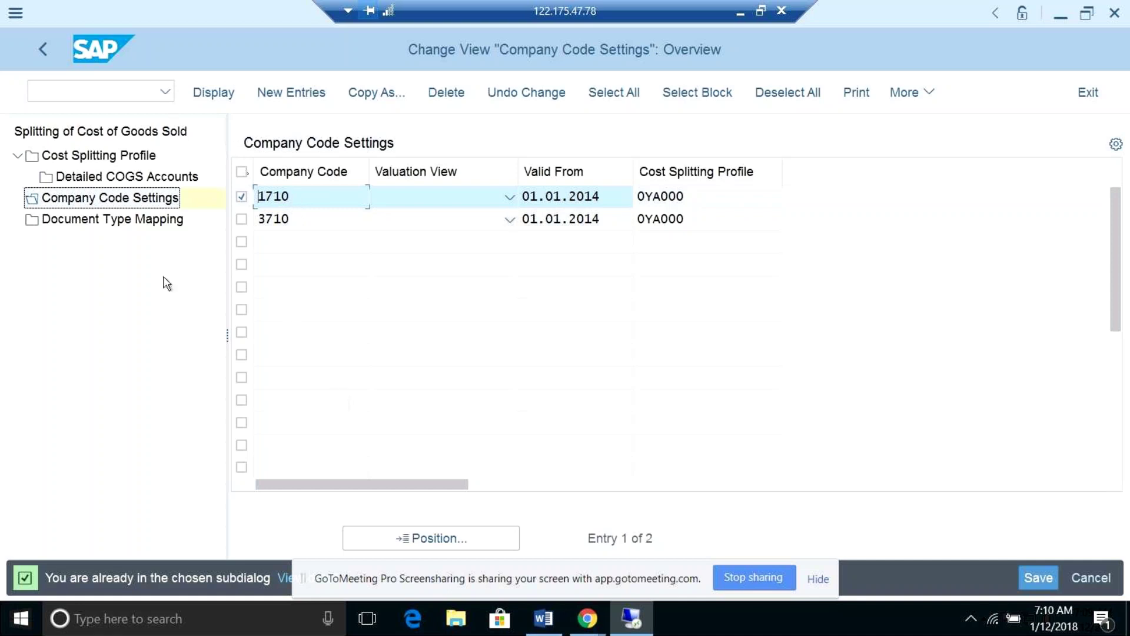
pyautogui.click(130, 225)
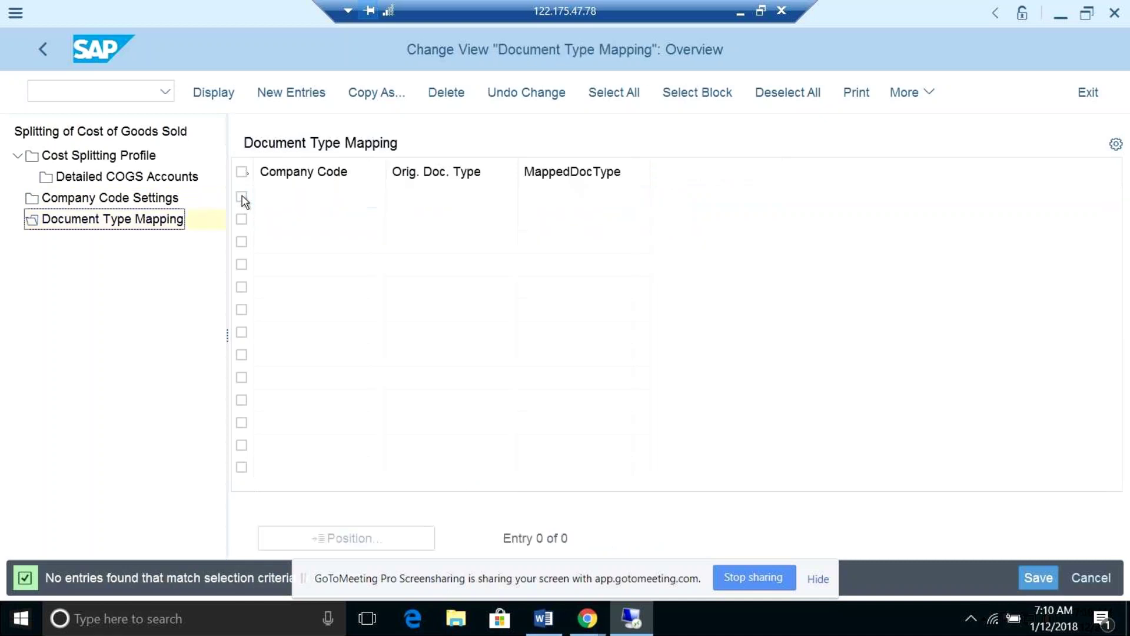
pyautogui.click(124, 201)
pyautogui.click(109, 223)
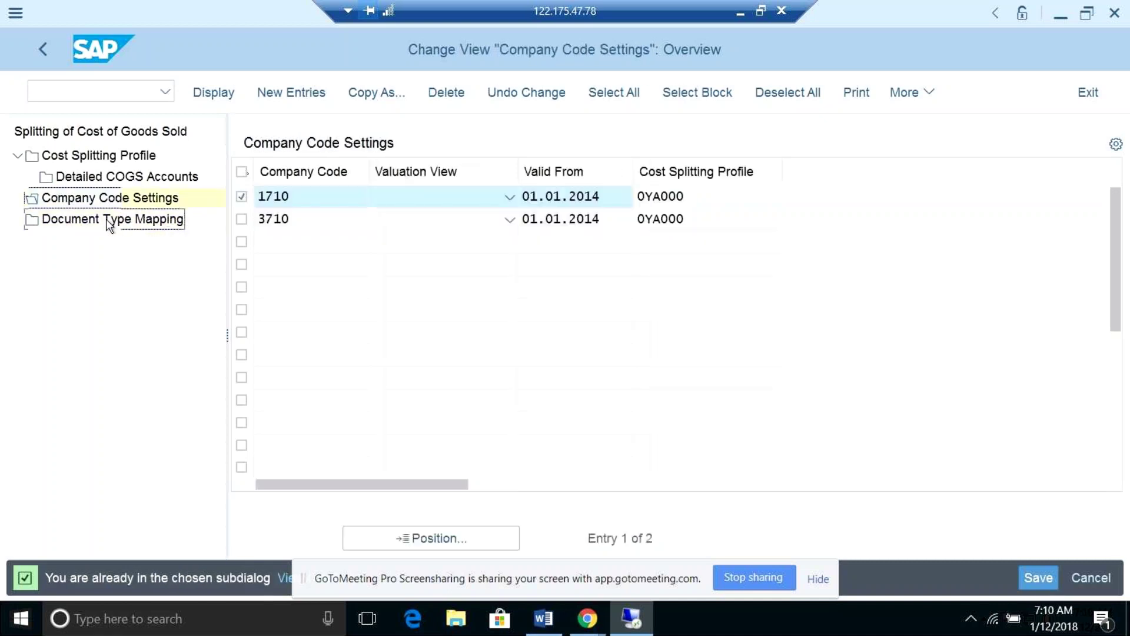
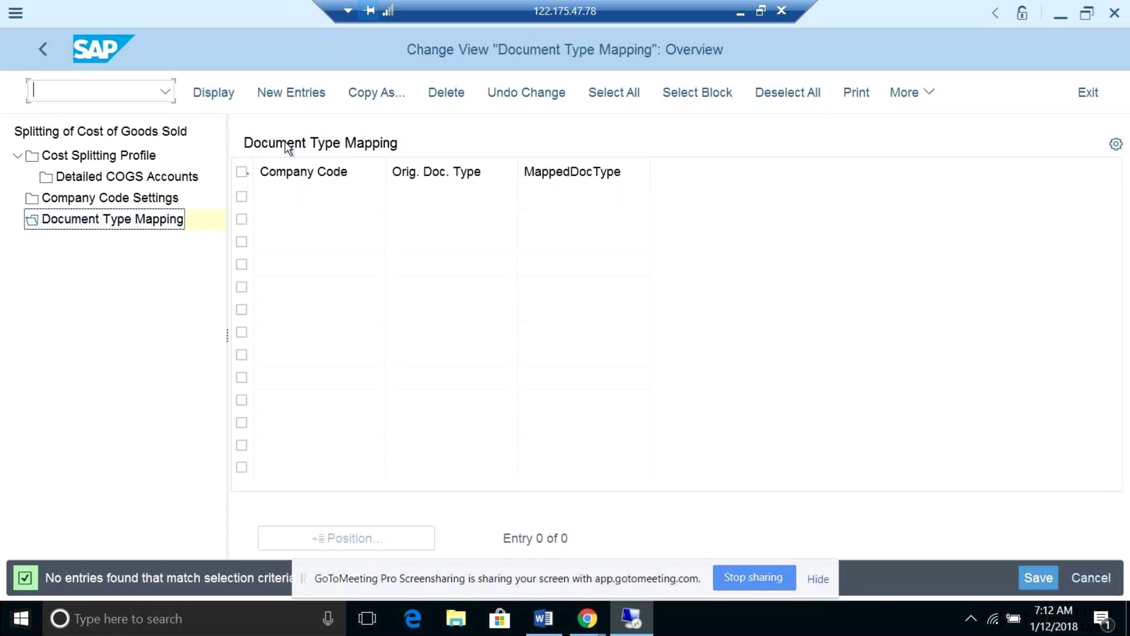
# Minimize SAP to show the Word notes' COGS cost-component split section and three-table diagram
pyautogui.click(641, 629)
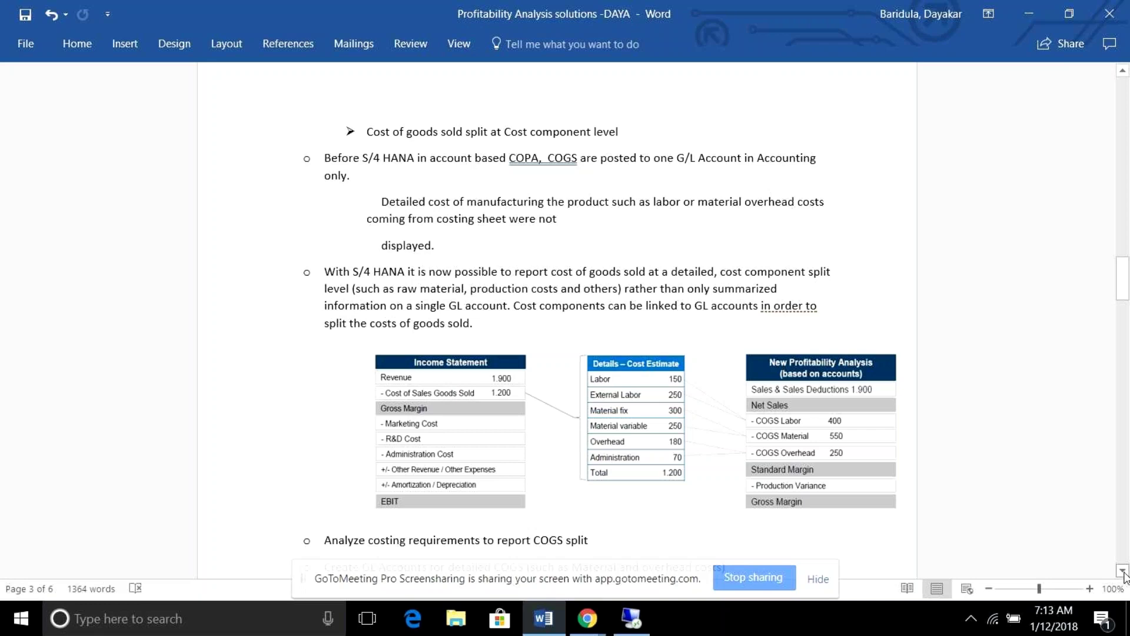
# Scroll past the diagram to the note that 1605/1610 COGS G/L accounts must be Cost Elements
pyautogui.scroll(-3, 1124, 576)
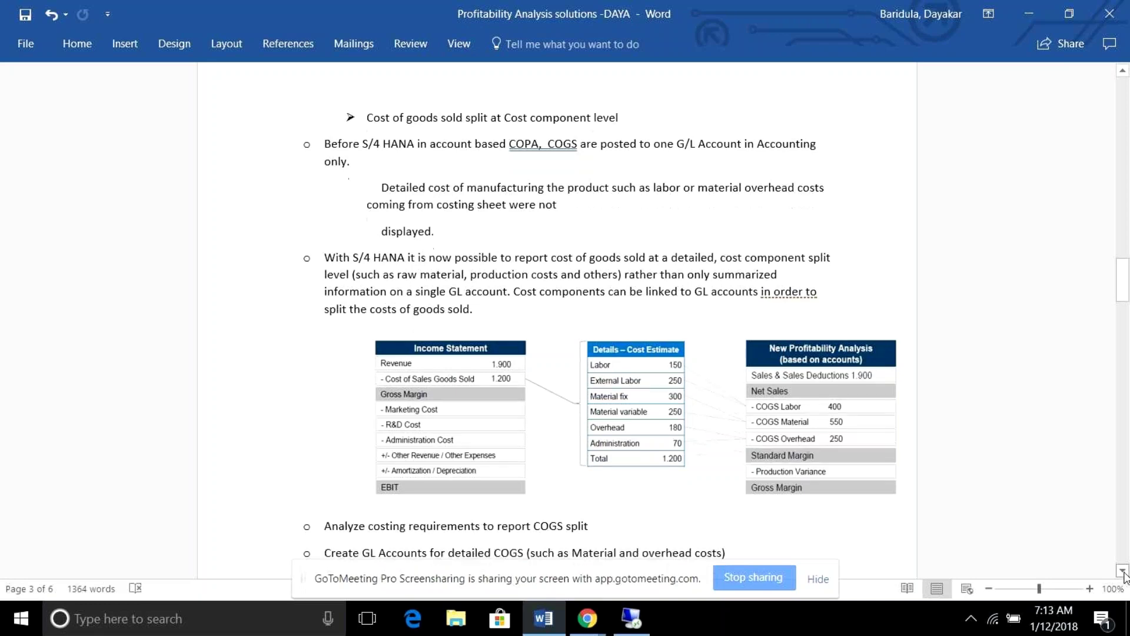
pyautogui.scroll(-2, 1124, 576)
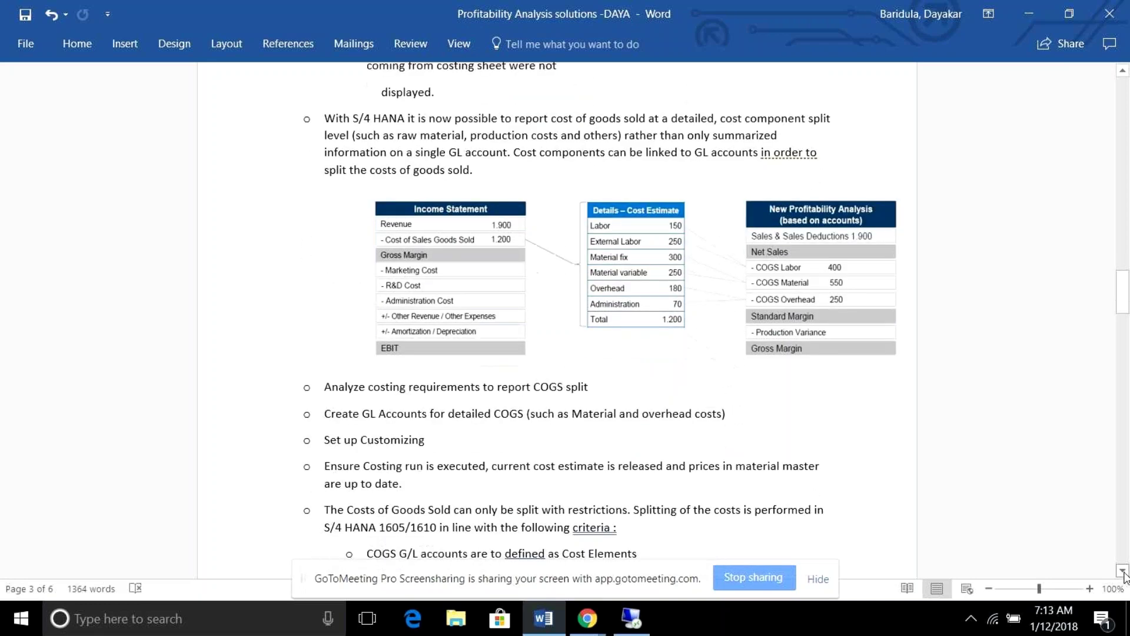
pyautogui.scroll(-3, 1124, 576)
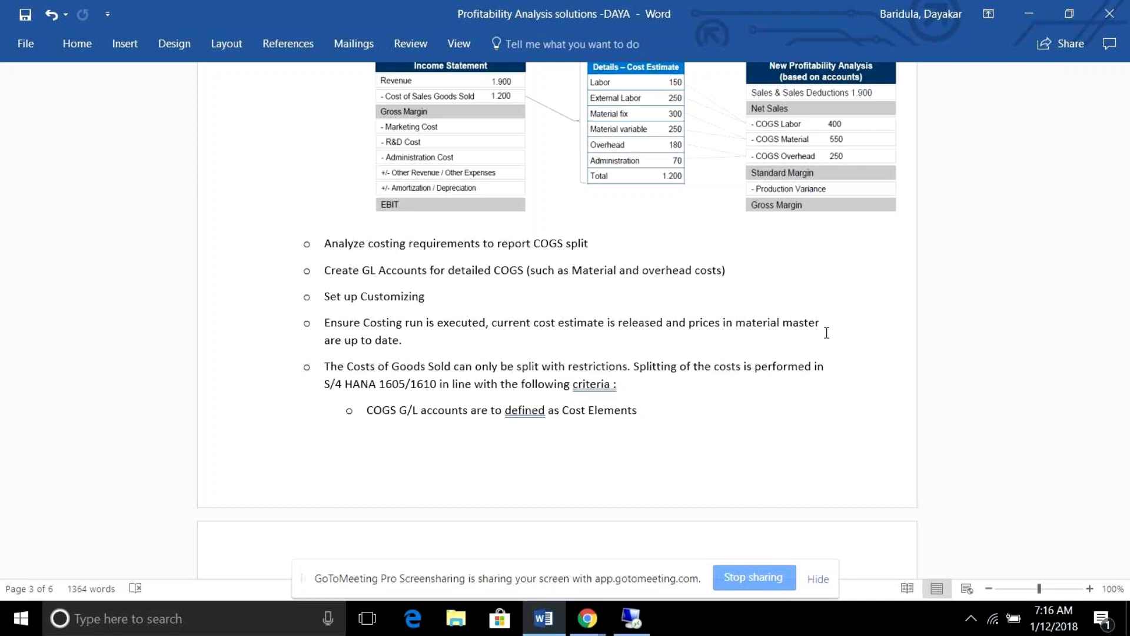
# Show page 4's COGS split criteria: sales-order goods issues, split Customizing, valid standard cost estimate
pyautogui.moveTo(1126, 297); pyautogui.dragTo(1126, 298)
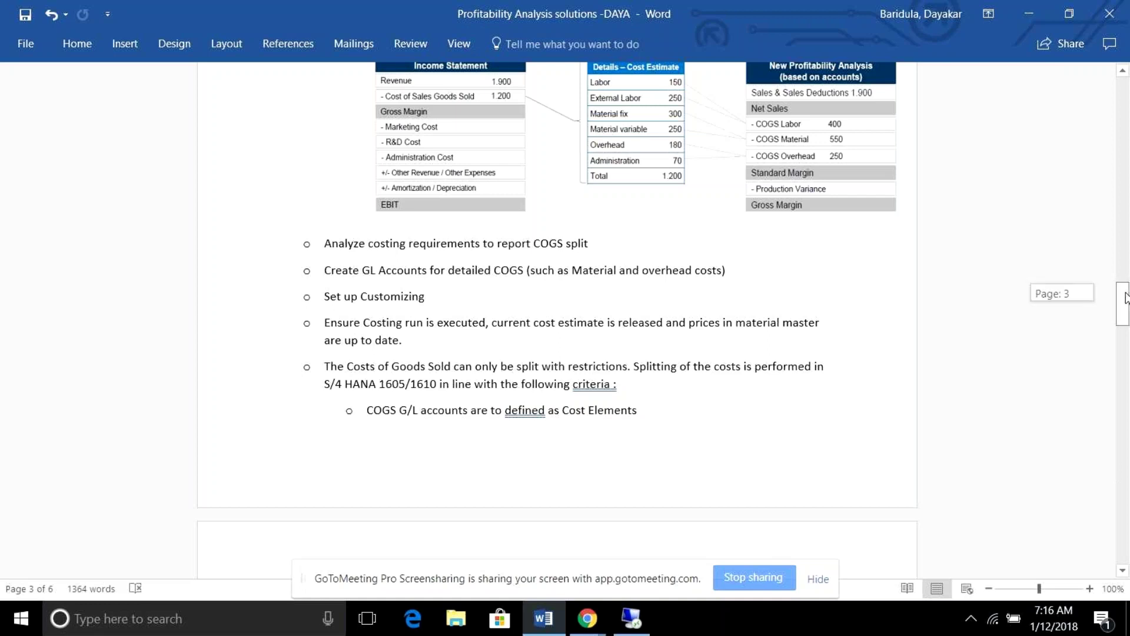
pyautogui.moveTo(1126, 297); pyautogui.dragTo(1125, 297)
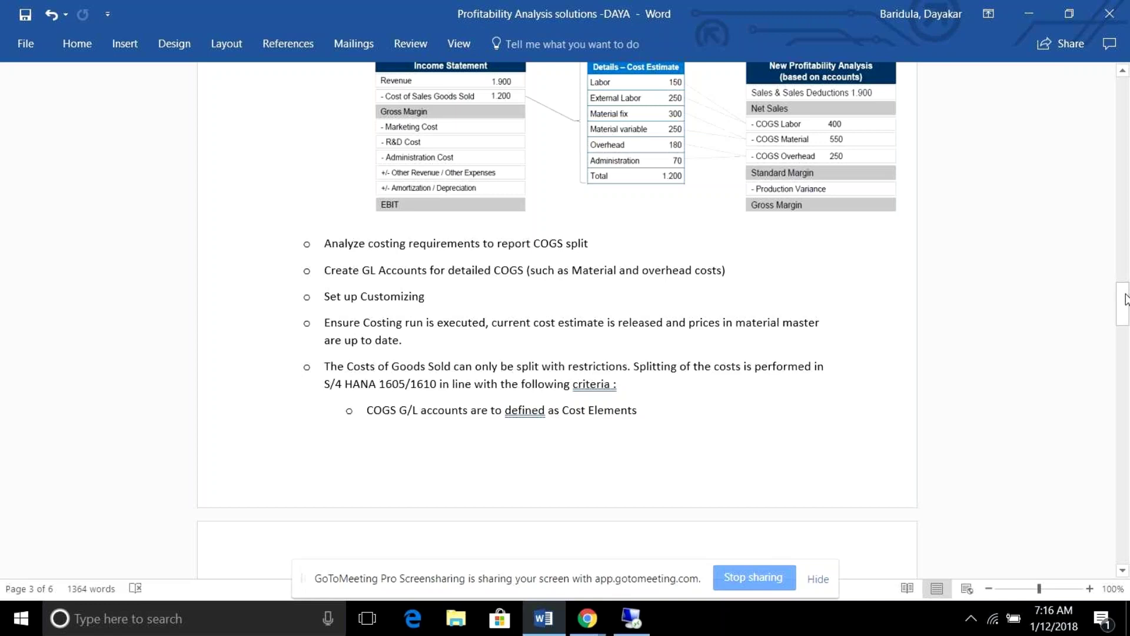
pyautogui.moveTo(1126, 307); pyautogui.dragTo(1125, 306)
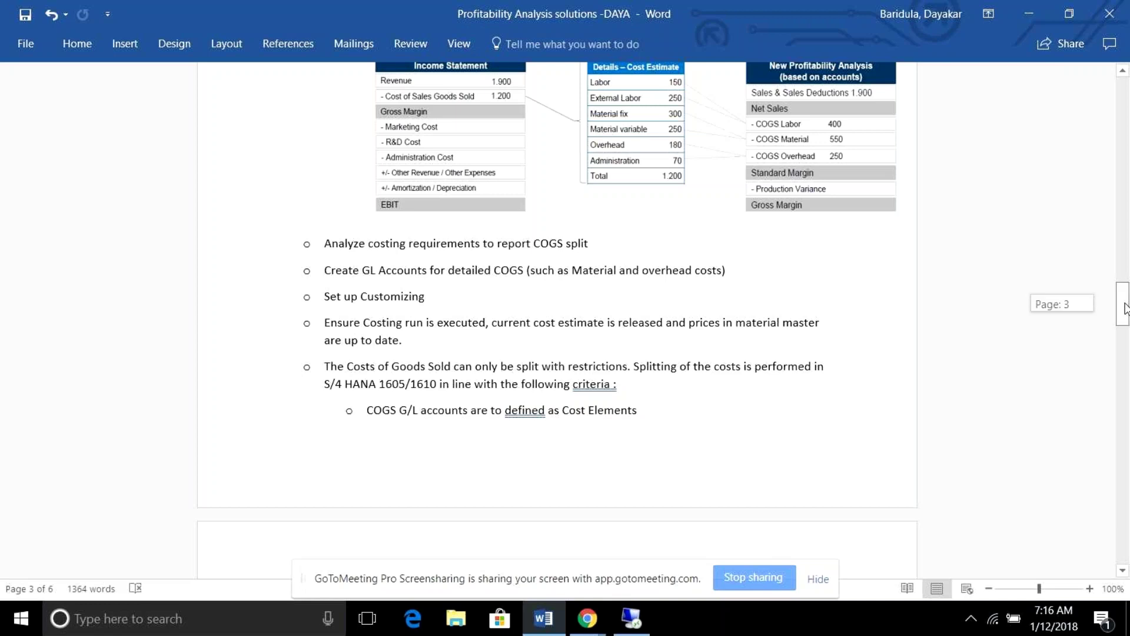
pyautogui.moveTo(1126, 307); pyautogui.dragTo(1126, 329)
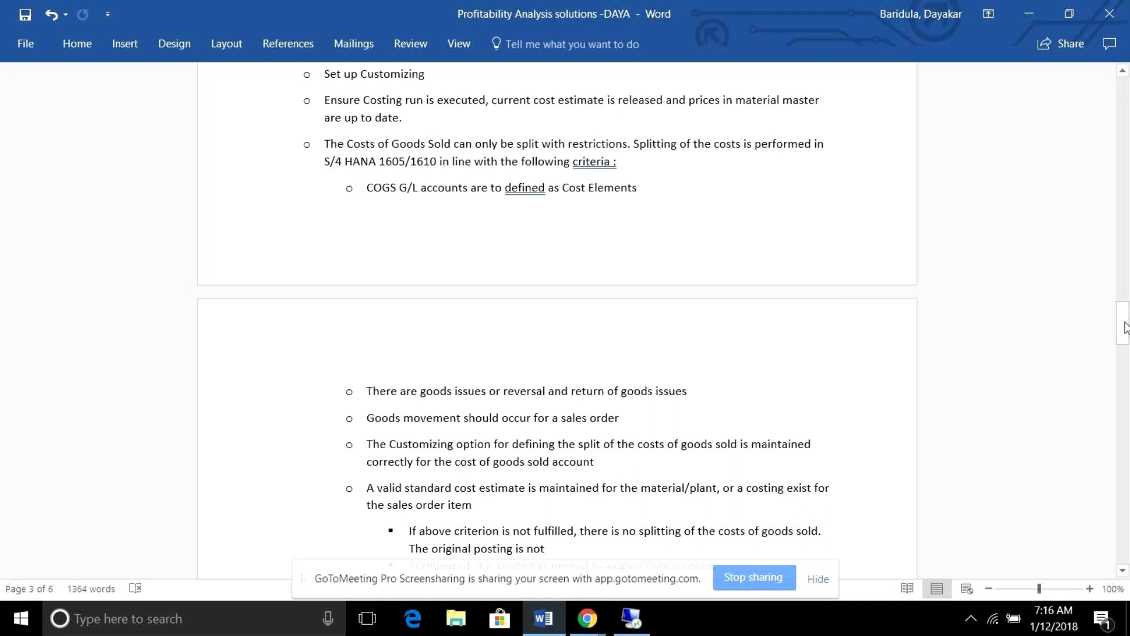
# Read through COGS split limitations and Production Order Variances down to Reconciliation with Financials
pyautogui.moveTo(1125, 331); pyautogui.dragTo(1125, 337)
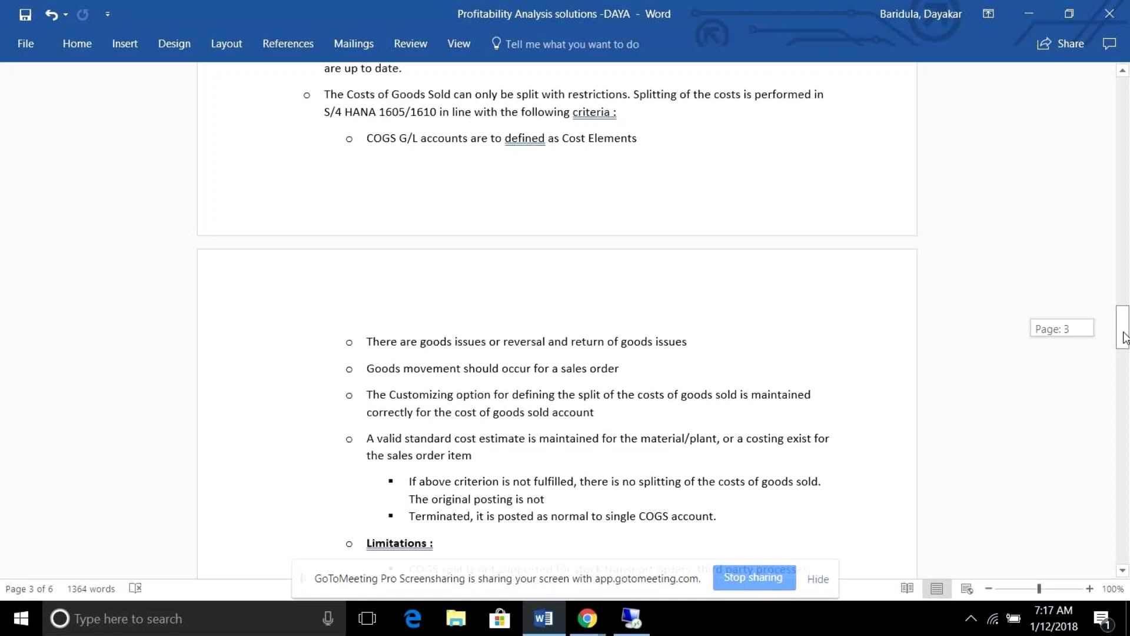
pyautogui.moveTo(1125, 337); pyautogui.dragTo(1125, 333)
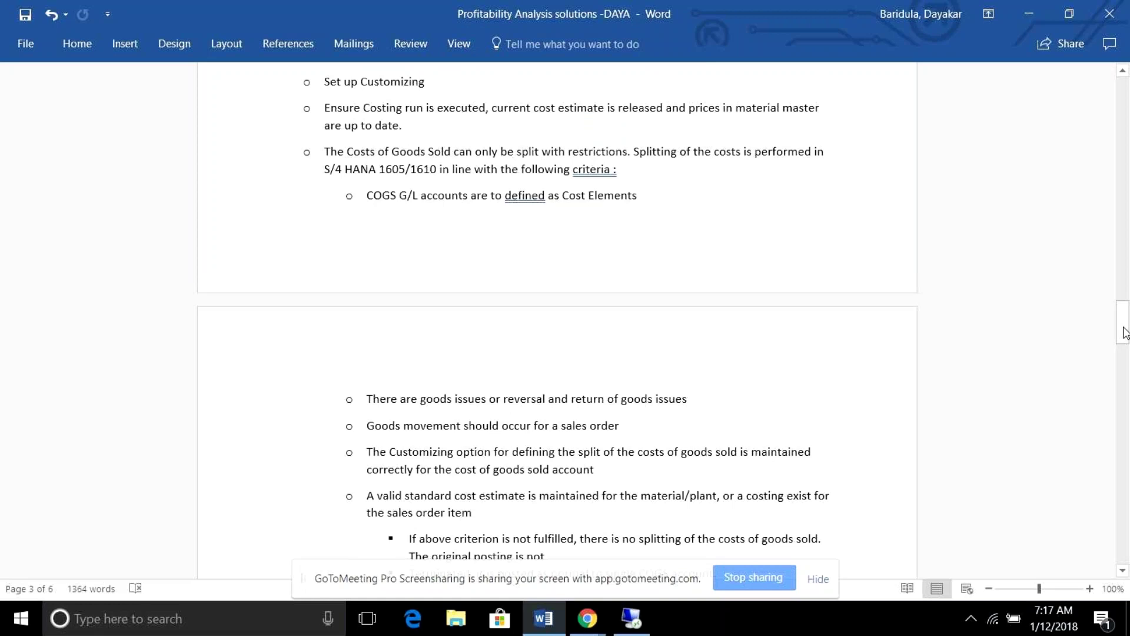
pyautogui.moveTo(1124, 332); pyautogui.dragTo(1125, 337)
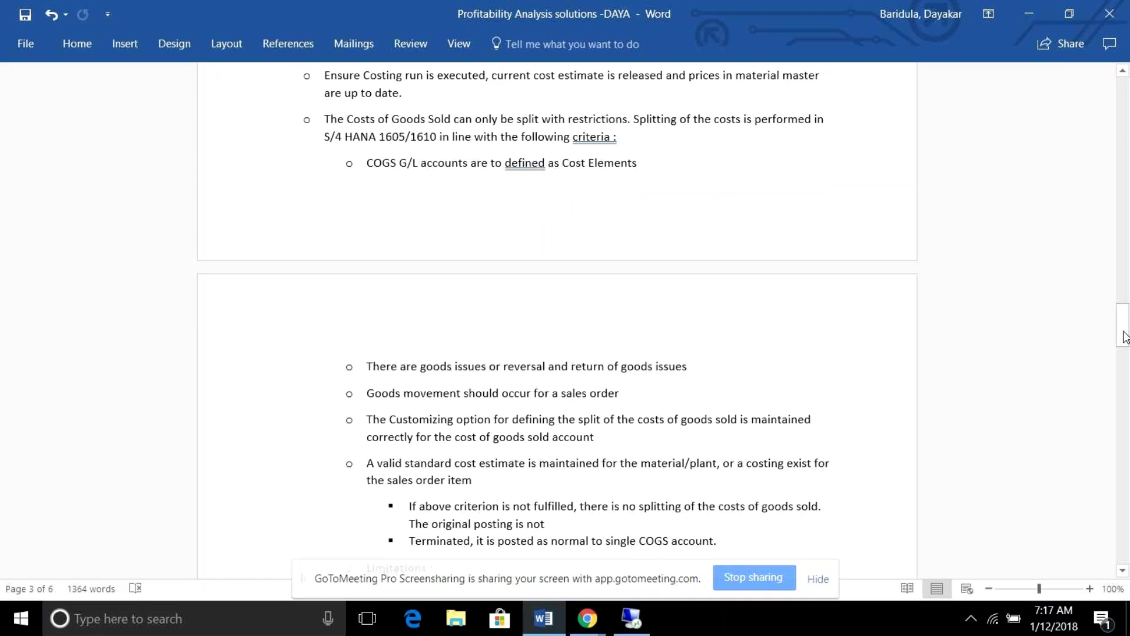
pyautogui.moveTo(1125, 337); pyautogui.dragTo(1125, 336)
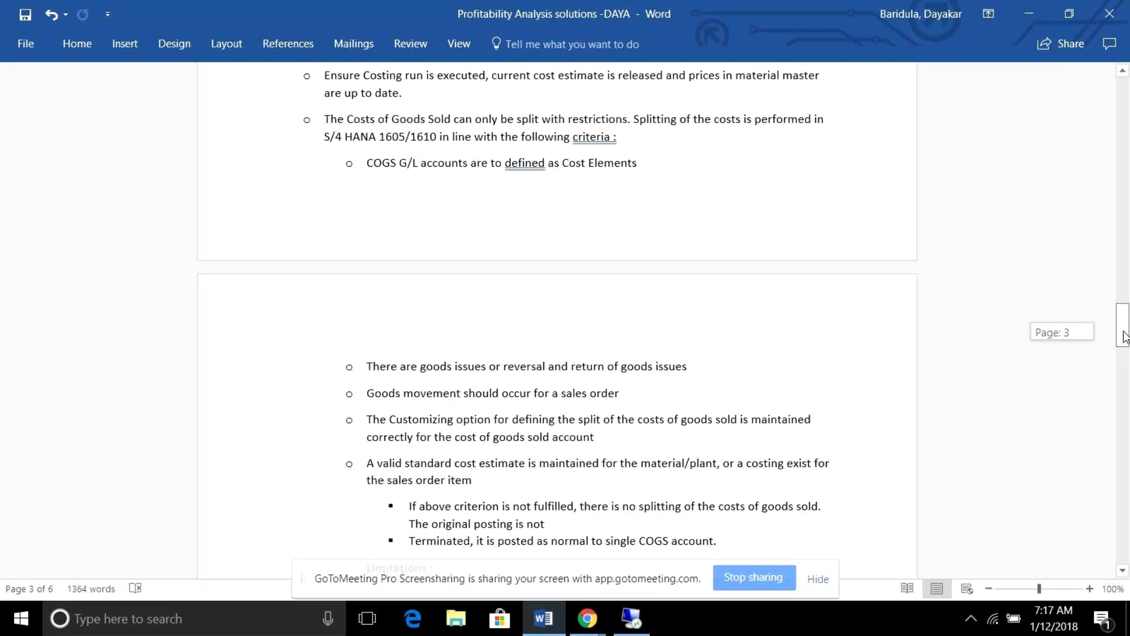
pyautogui.moveTo(1126, 337); pyautogui.dragTo(1125, 341)
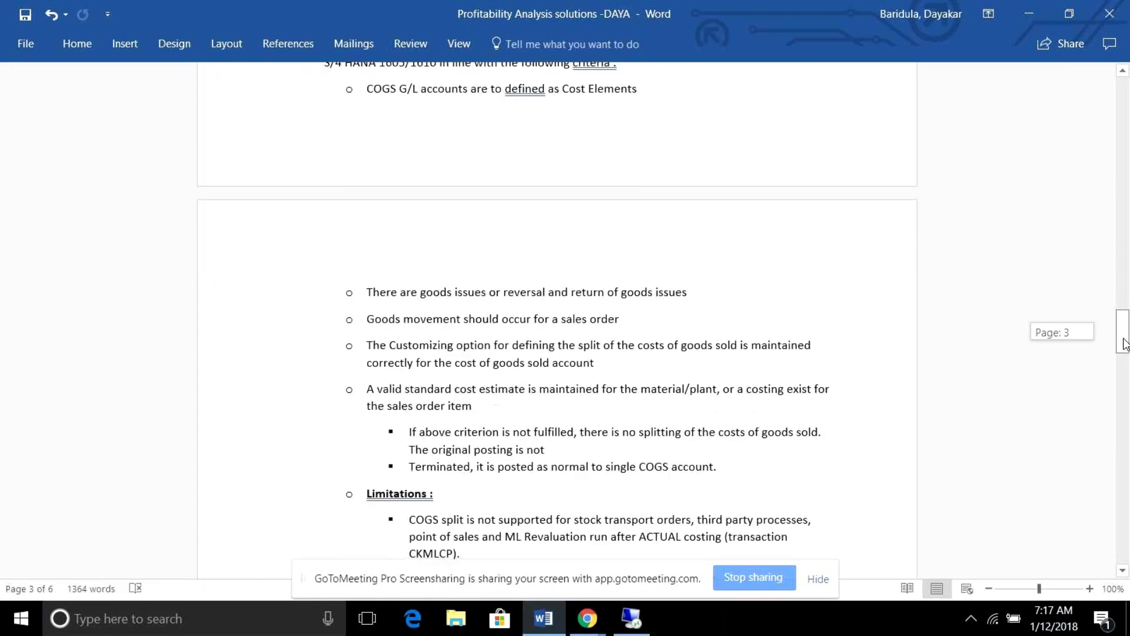
pyautogui.moveTo(1125, 345); pyautogui.dragTo(1125, 346)
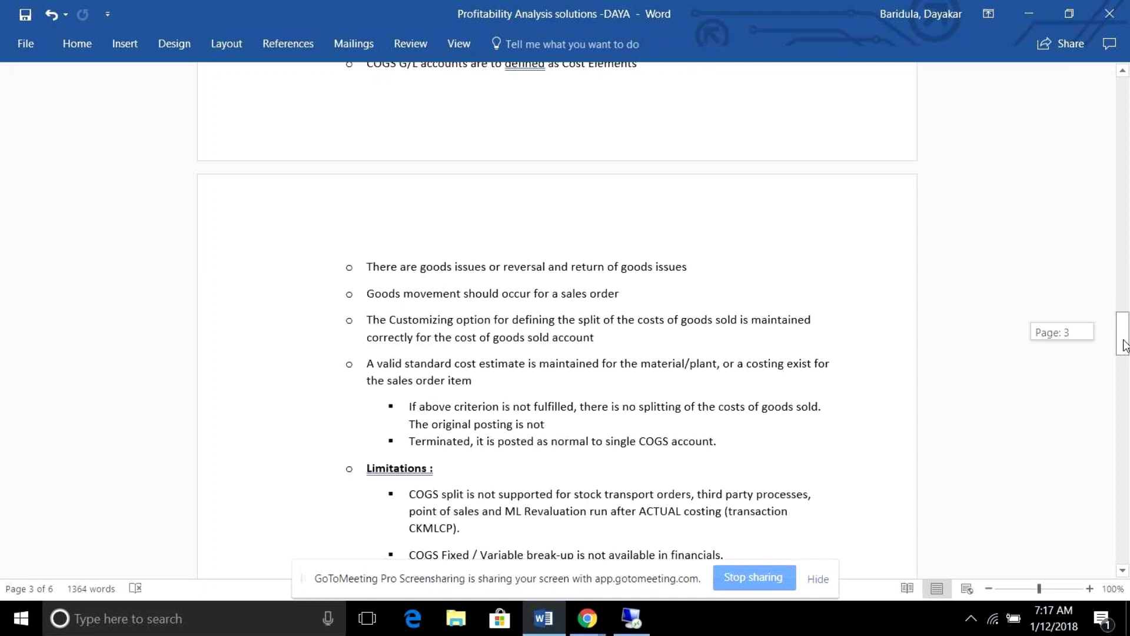
pyautogui.moveTo(1125, 345); pyautogui.dragTo(1125, 350)
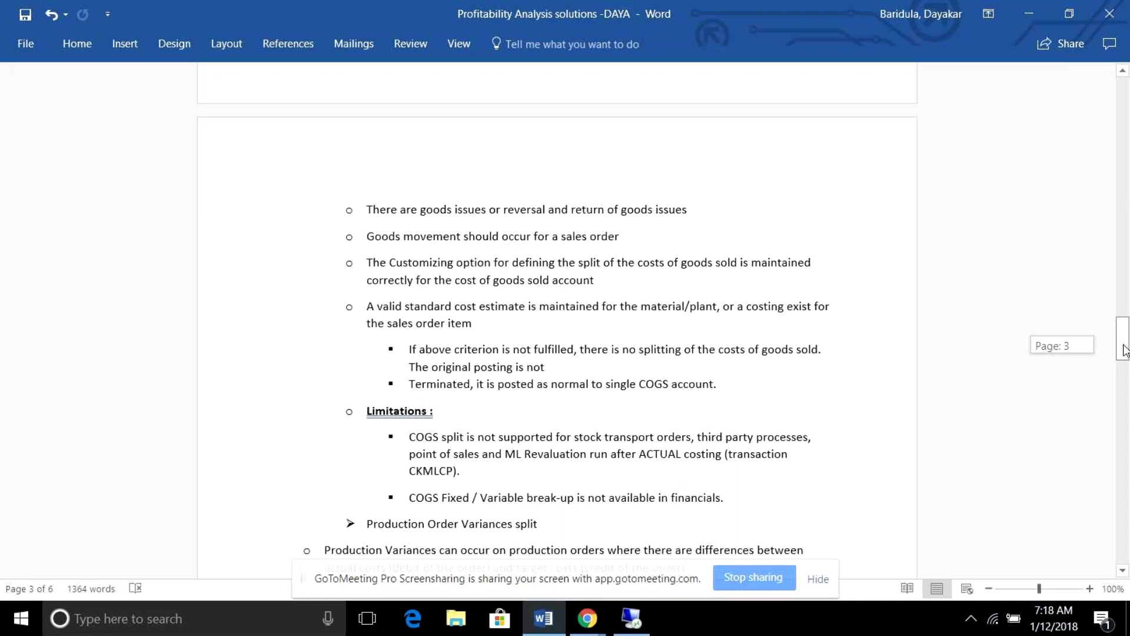
pyautogui.moveTo(1125, 351); pyautogui.dragTo(1125, 355)
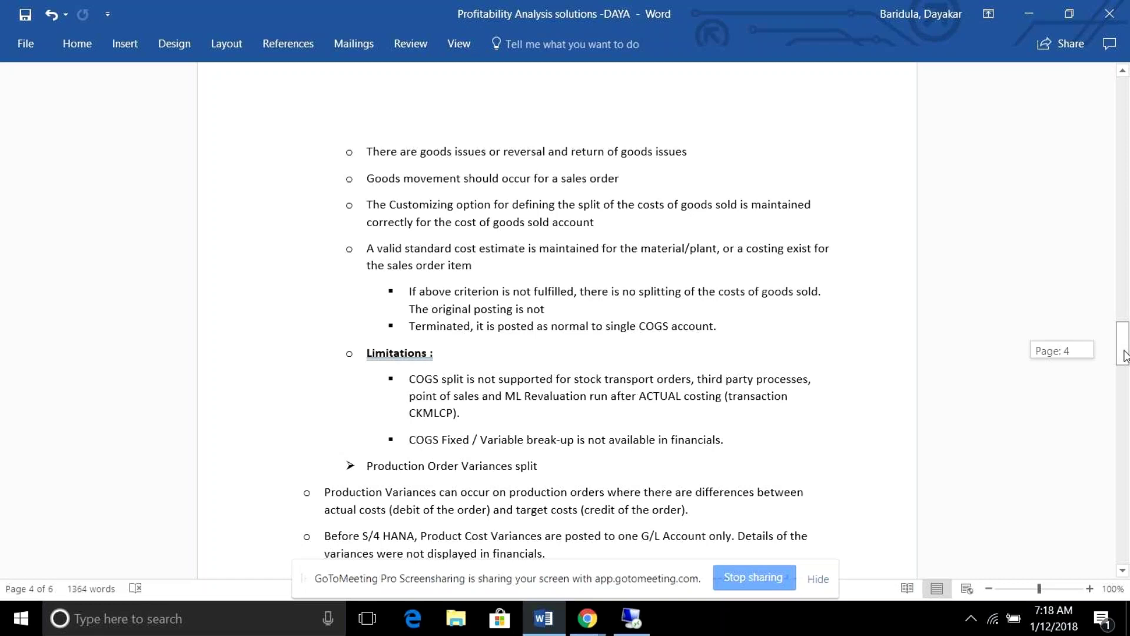
pyautogui.moveTo(1124, 355); pyautogui.dragTo(1124, 359)
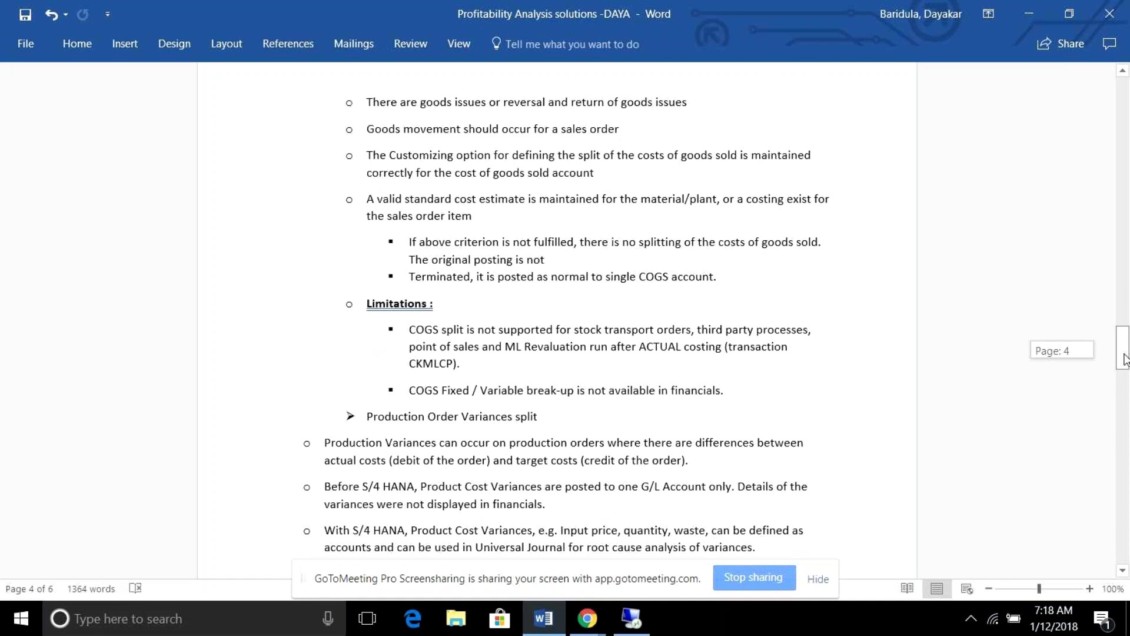
pyautogui.moveTo(1124, 354); pyautogui.dragTo(1125, 354)
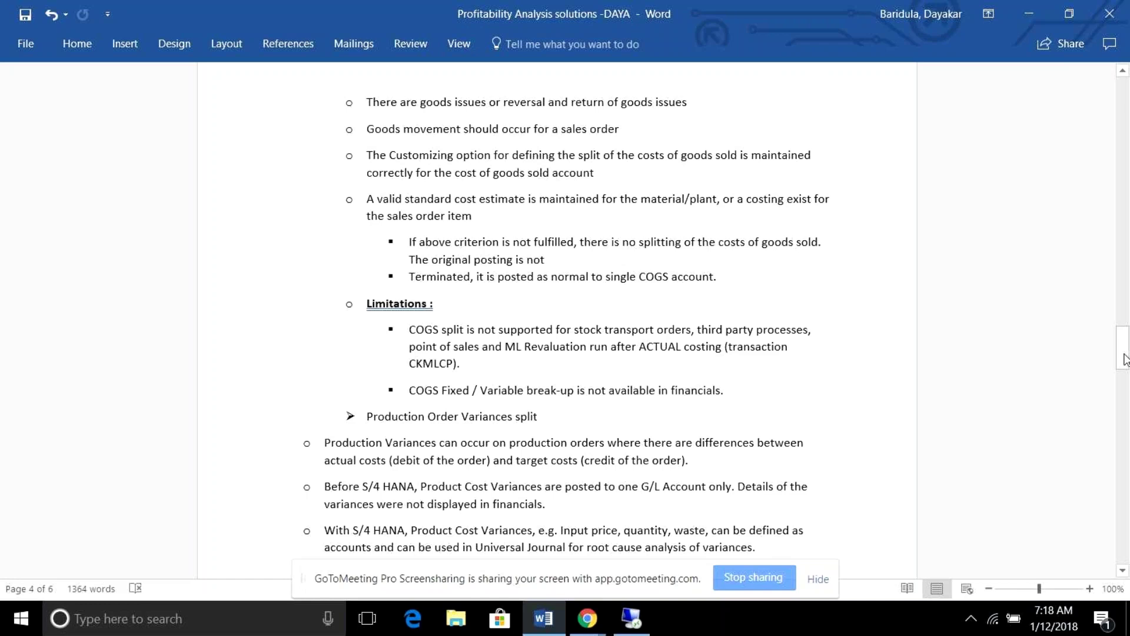
pyautogui.moveTo(1125, 359); pyautogui.dragTo(1124, 359)
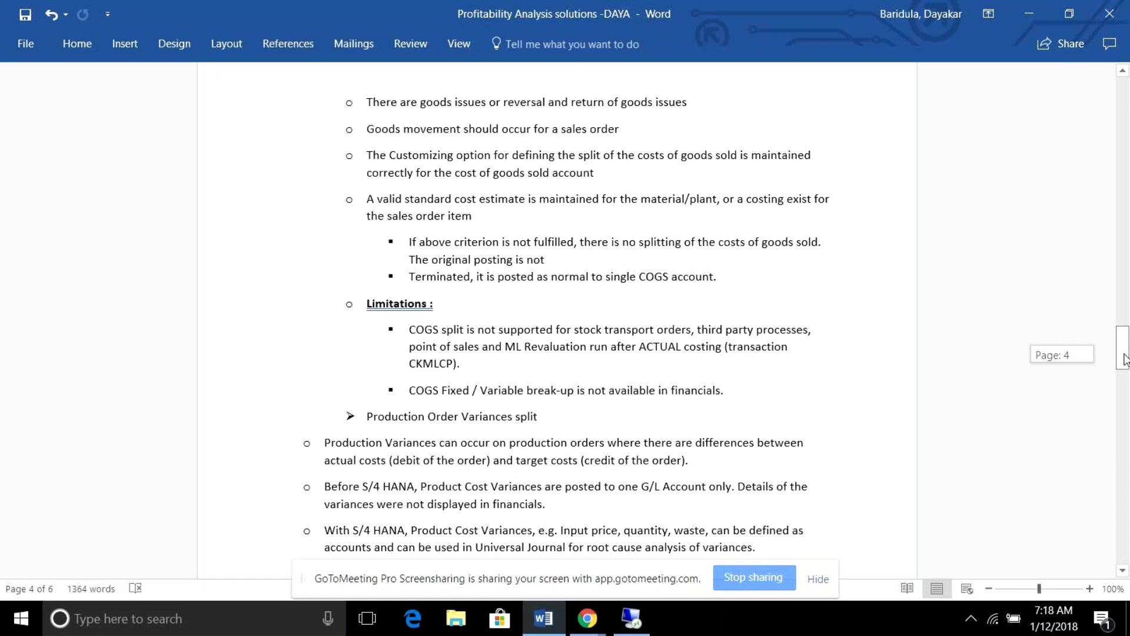
pyautogui.moveTo(1124, 360); pyautogui.dragTo(1124, 360)
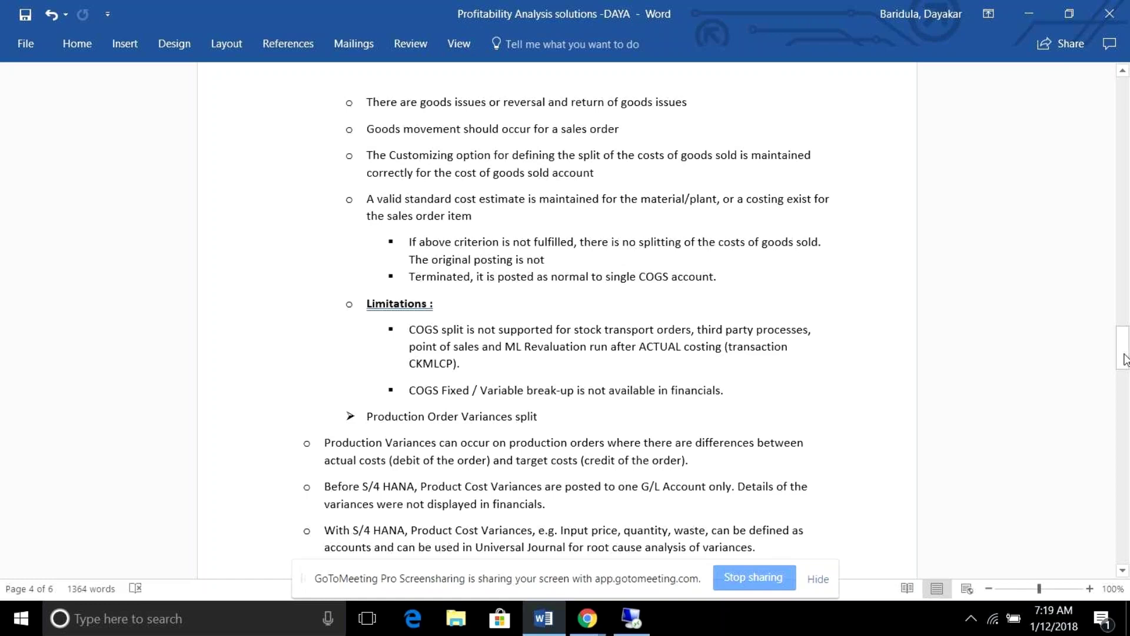
pyautogui.moveTo(1125, 361); pyautogui.dragTo(1125, 360)
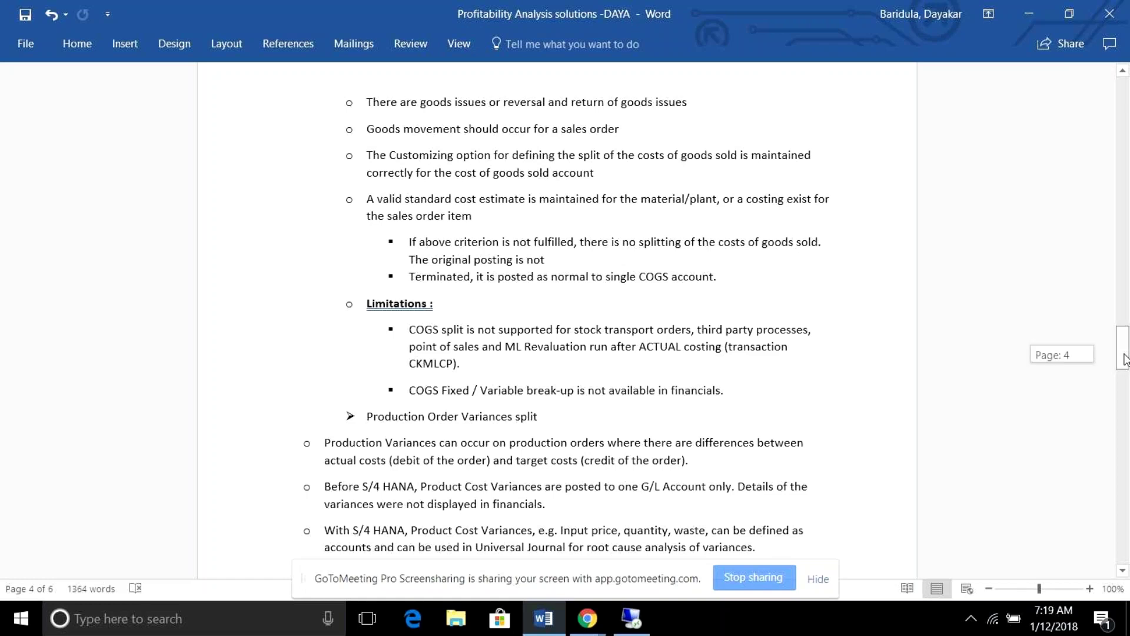
pyautogui.moveTo(1125, 361); pyautogui.dragTo(1125, 369)
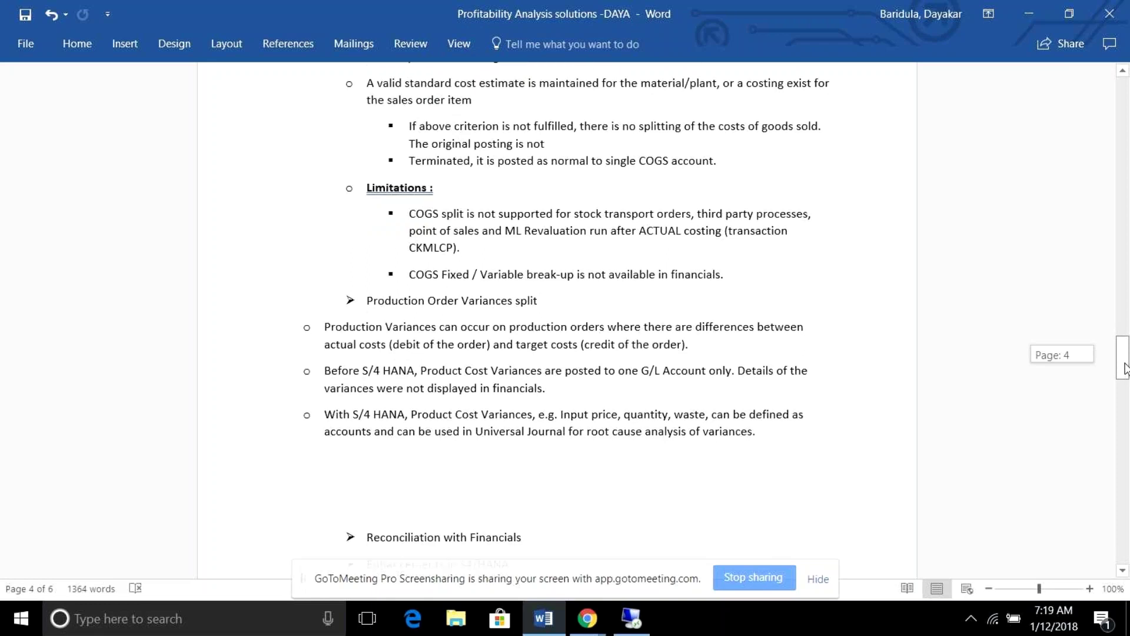
# Show the Enhancements in S4/HANA note on 3 new universal journal quantity fields
pyautogui.moveTo(1125, 369); pyautogui.dragTo(1127, 333)
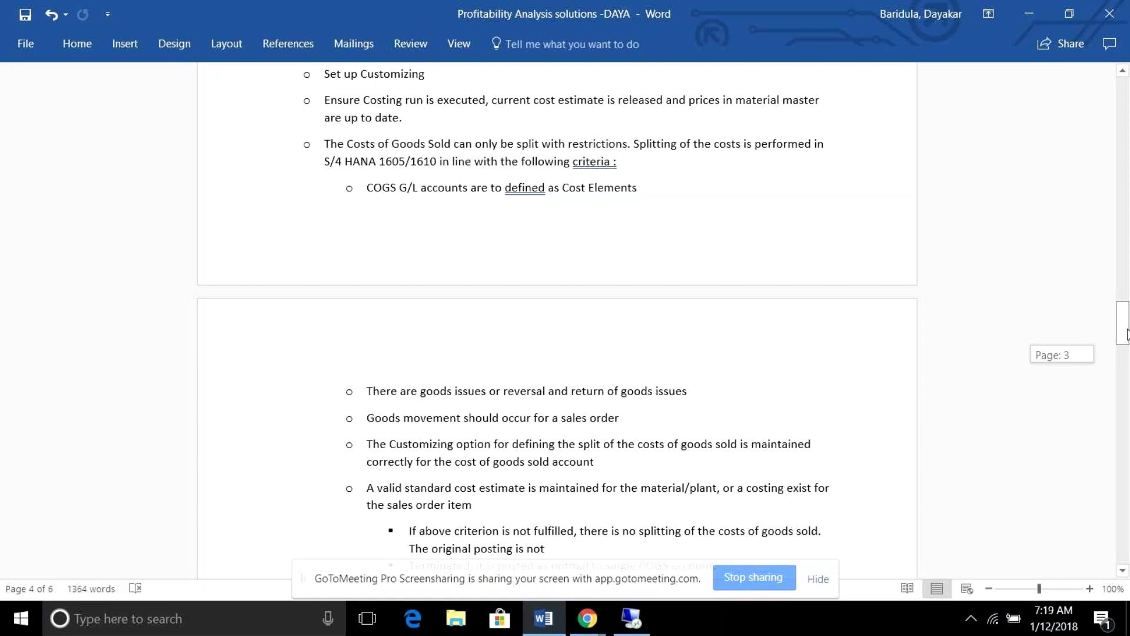
pyautogui.moveTo(1127, 334); pyautogui.dragTo(1127, 378)
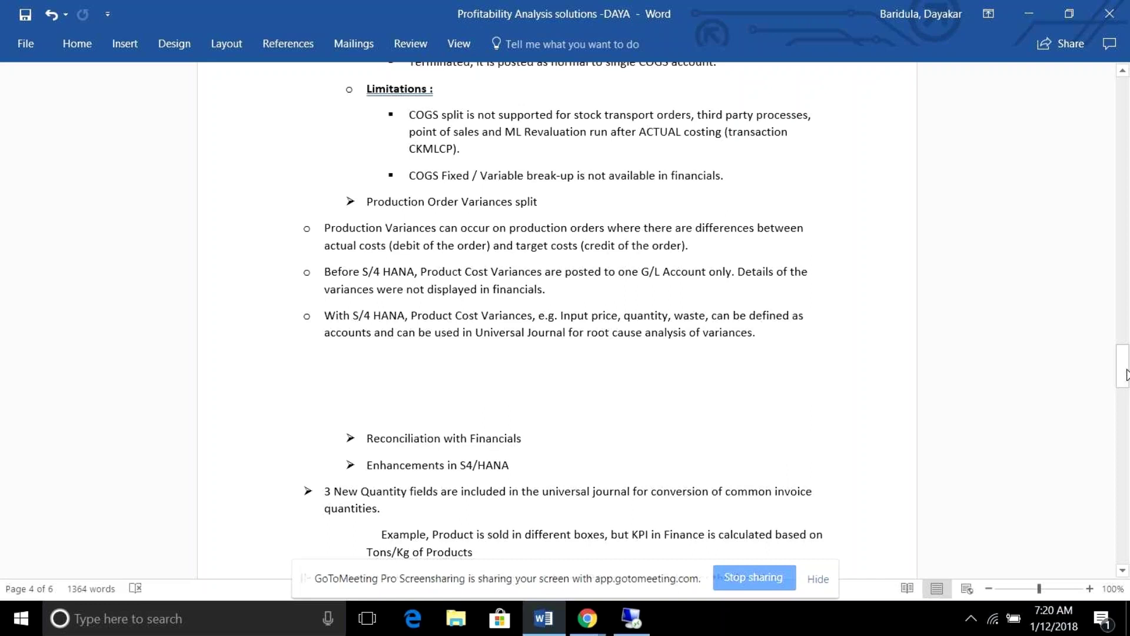
# Return to page 3's COGS split section with the Income Statement and Cost Estimate tables
pyautogui.moveTo(1125, 377); pyautogui.dragTo(1125, 377)
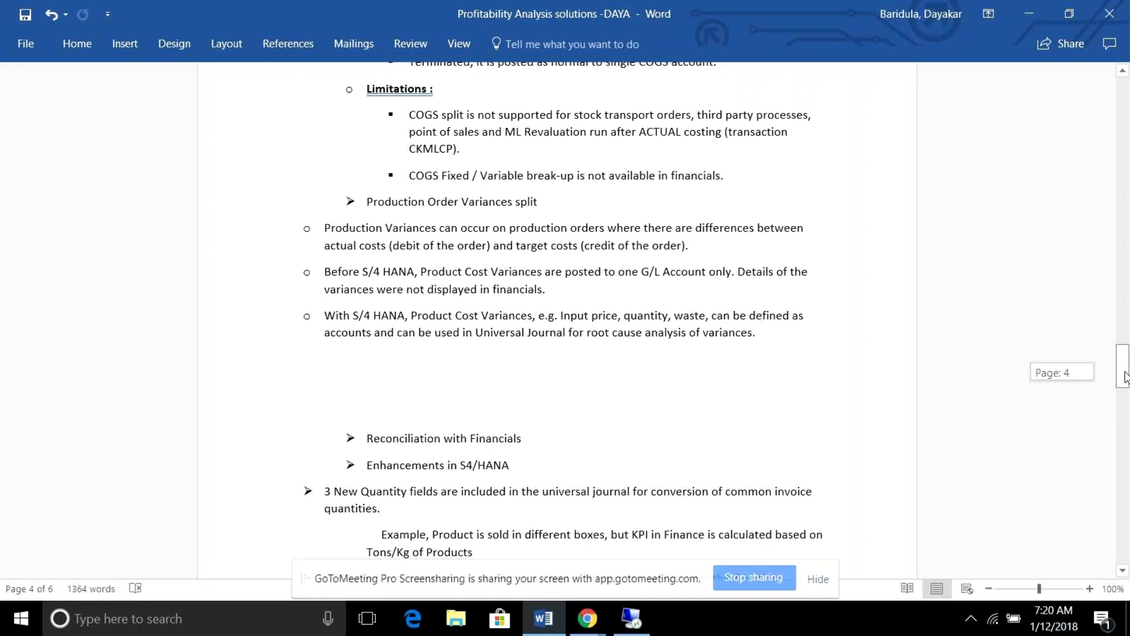
pyautogui.moveTo(1125, 378); pyautogui.dragTo(1125, 378)
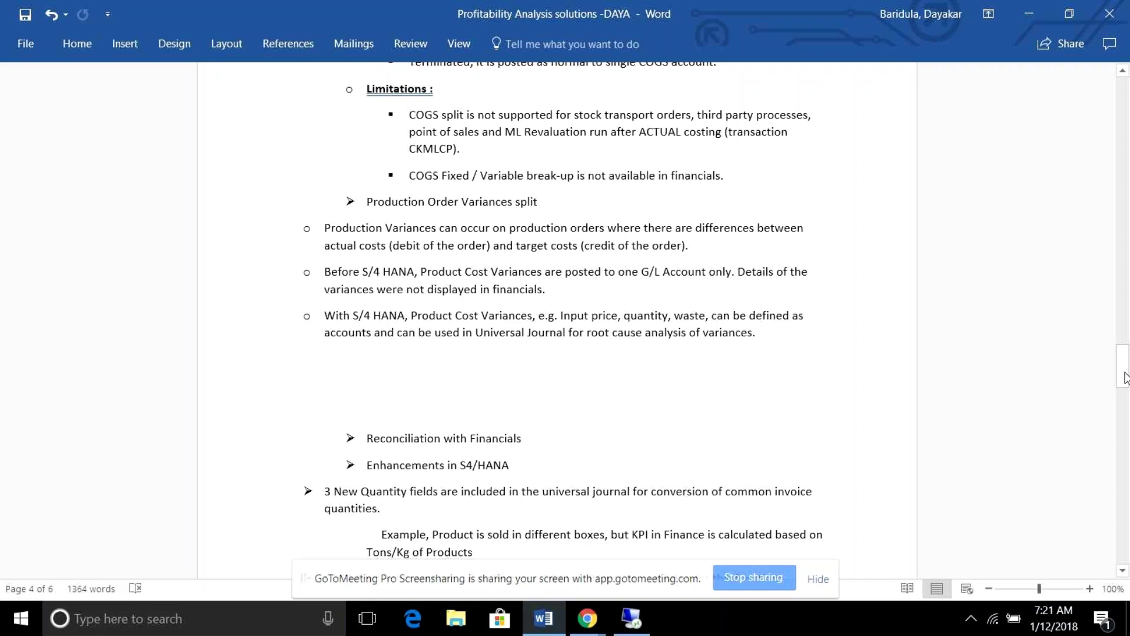
pyautogui.moveTo(1125, 378); pyautogui.dragTo(1125, 289)
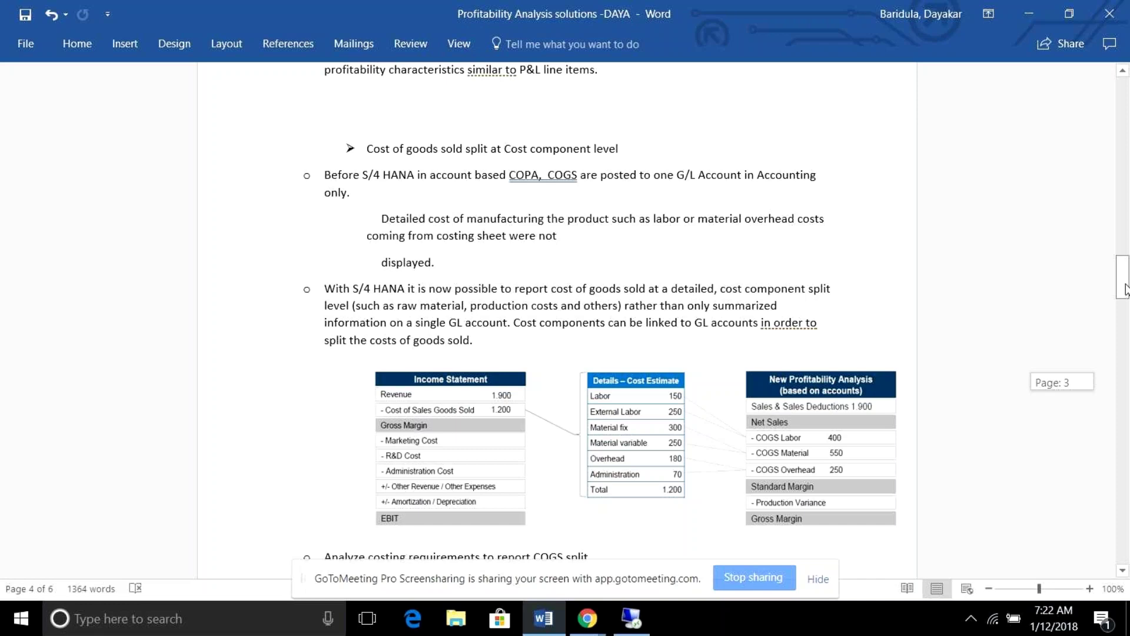
# Return to page 1's Universal Journal diagram and the unchanged S/4 HANA 1610 functionalities
pyautogui.moveTo(1125, 288); pyautogui.dragTo(1126, 330)
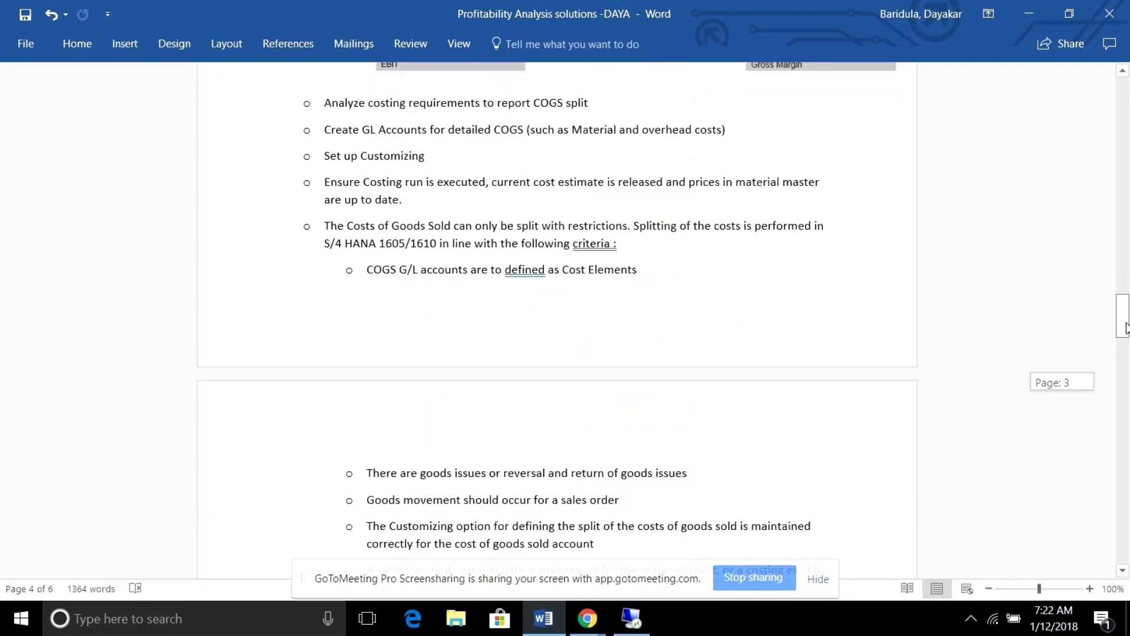
pyautogui.moveTo(1125, 328); pyautogui.dragTo(1126, 311)
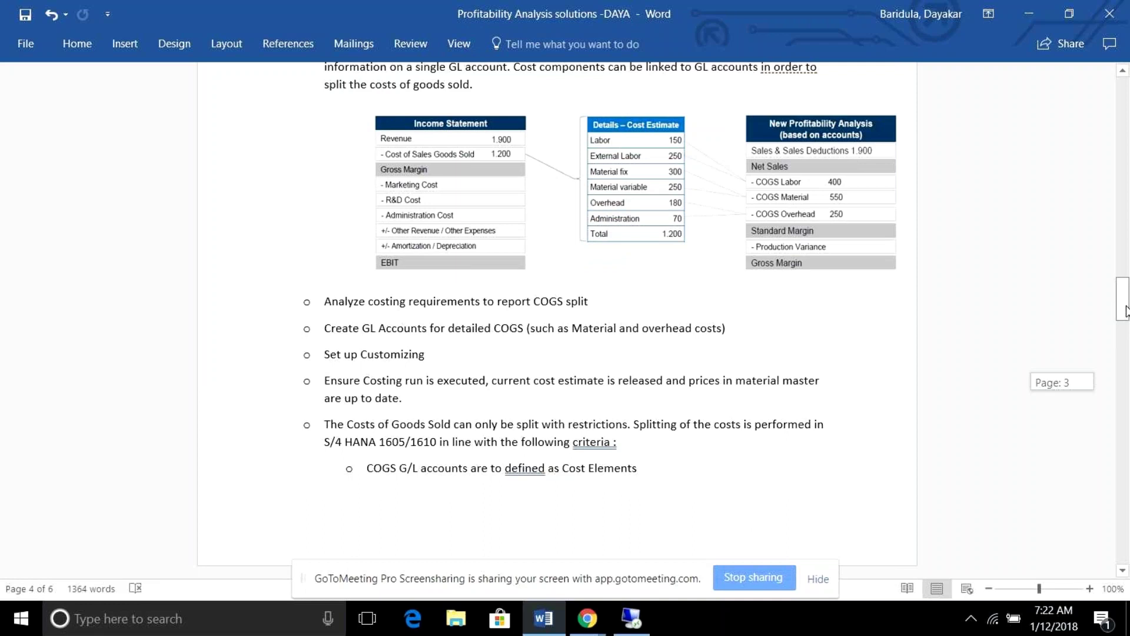
pyautogui.moveTo(1126, 311); pyautogui.dragTo(1124, 313)
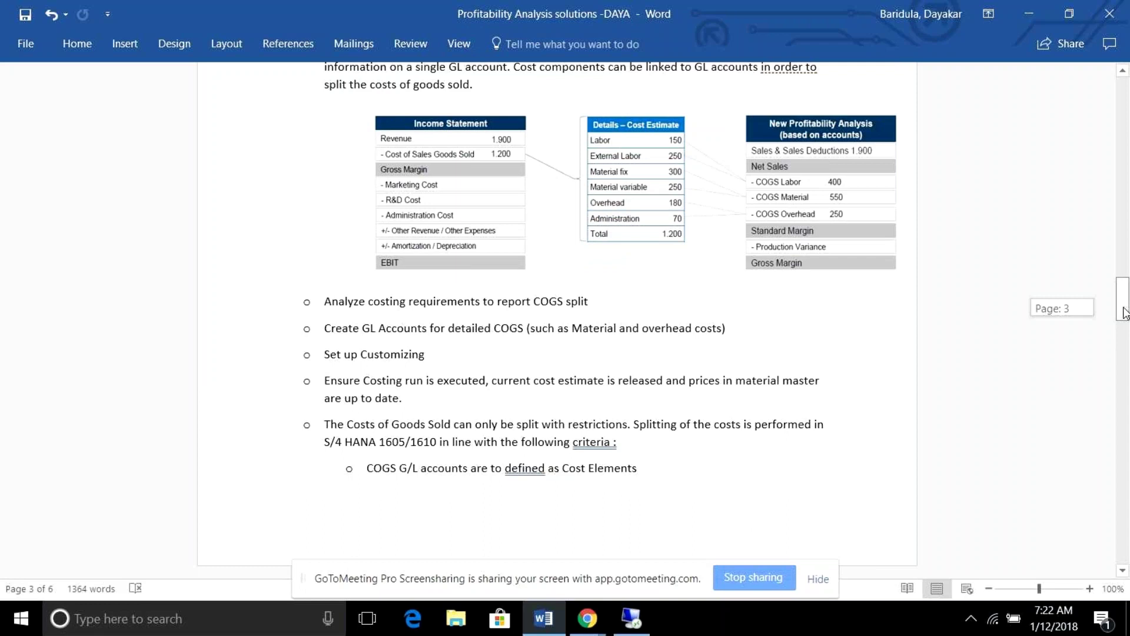
pyautogui.moveTo(1126, 312); pyautogui.dragTo(1126, 333)
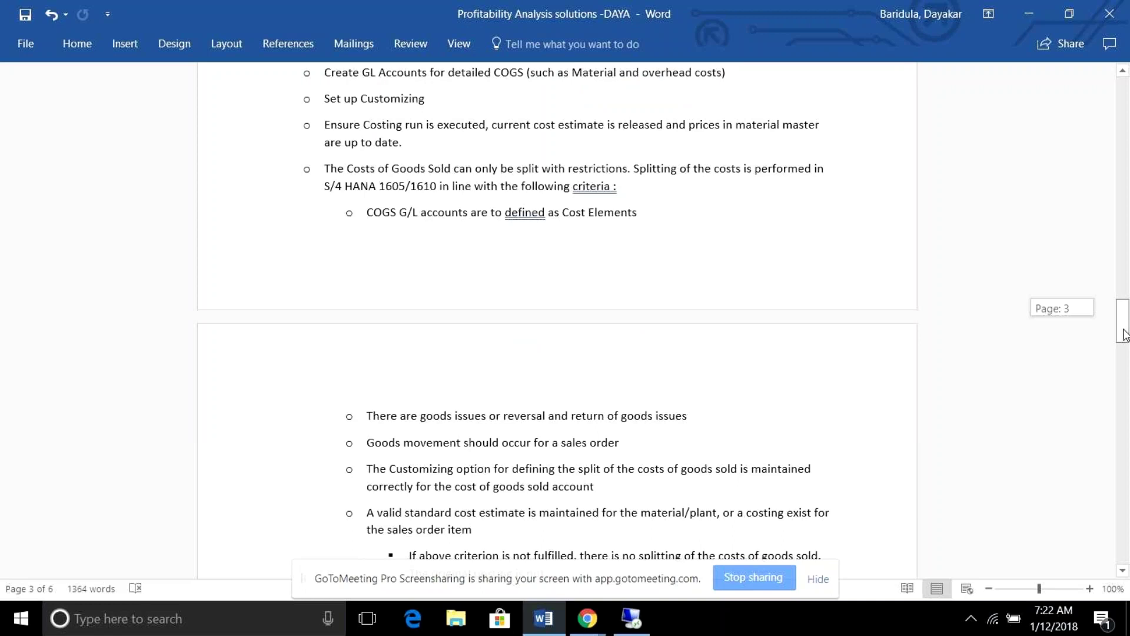
pyautogui.moveTo(1126, 333); pyautogui.dragTo(1122, 156)
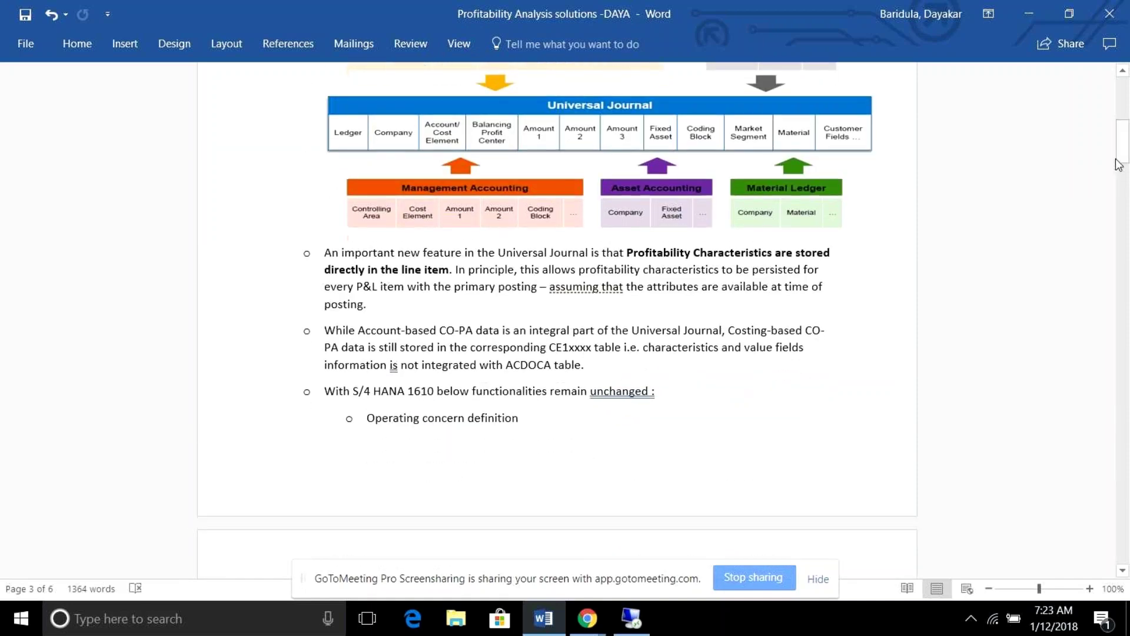
# Read from page 2 to page 4's variances and COGS split BAdIs, then return to SAP's Document Type Mapping
pyautogui.click(1123, 571)
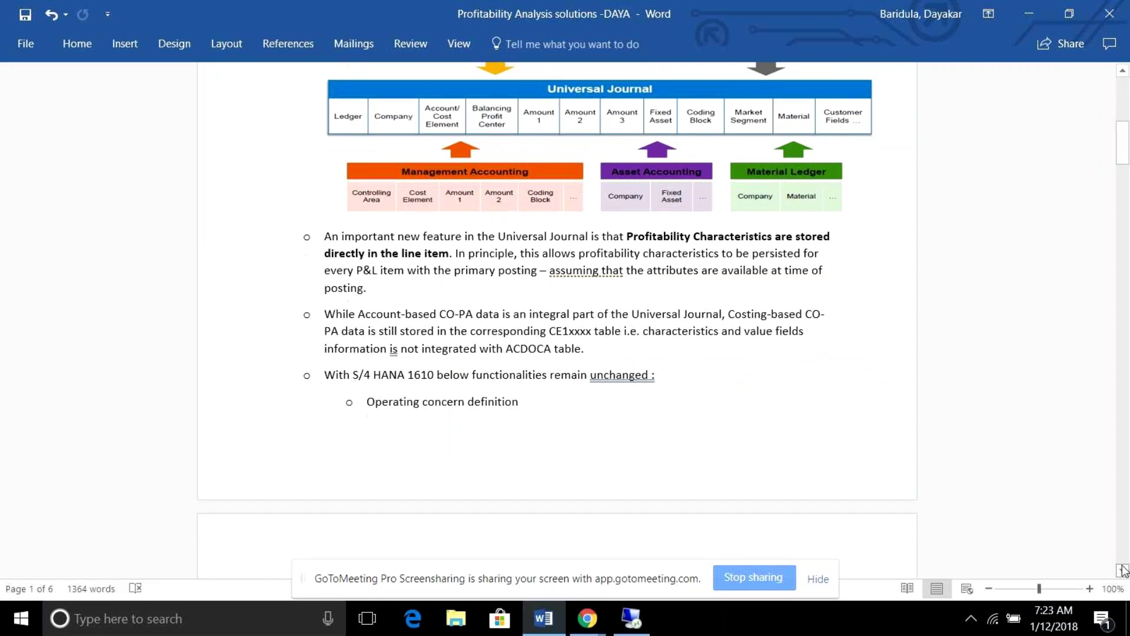
pyautogui.click(1122, 571)
pyautogui.scroll(-8, 1123, 570)
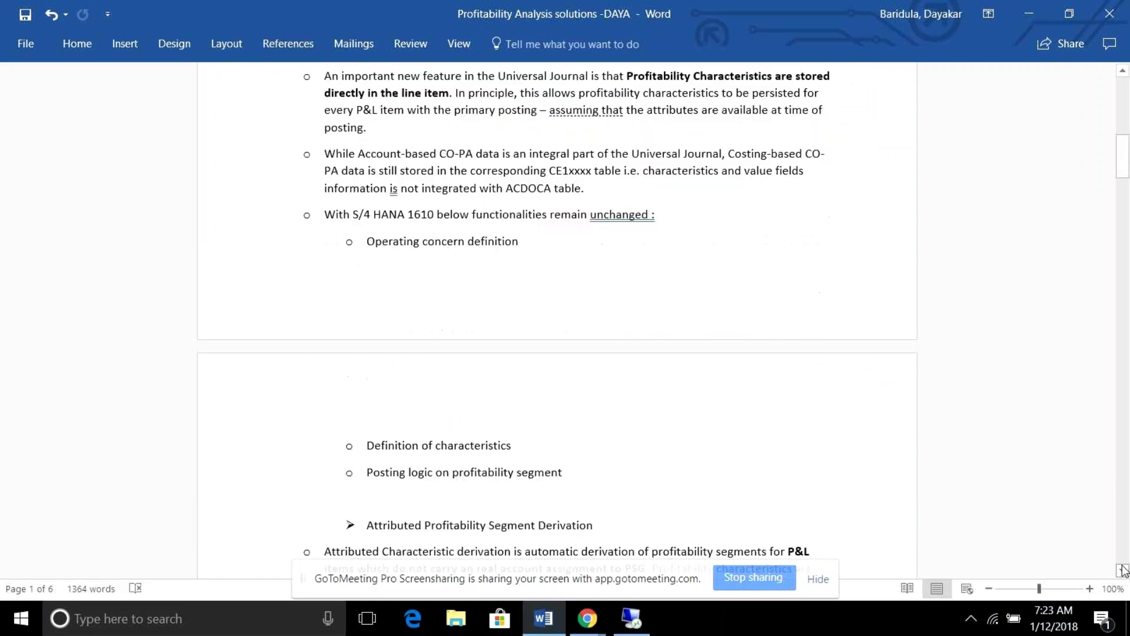
pyautogui.scroll(-4, 1122, 570)
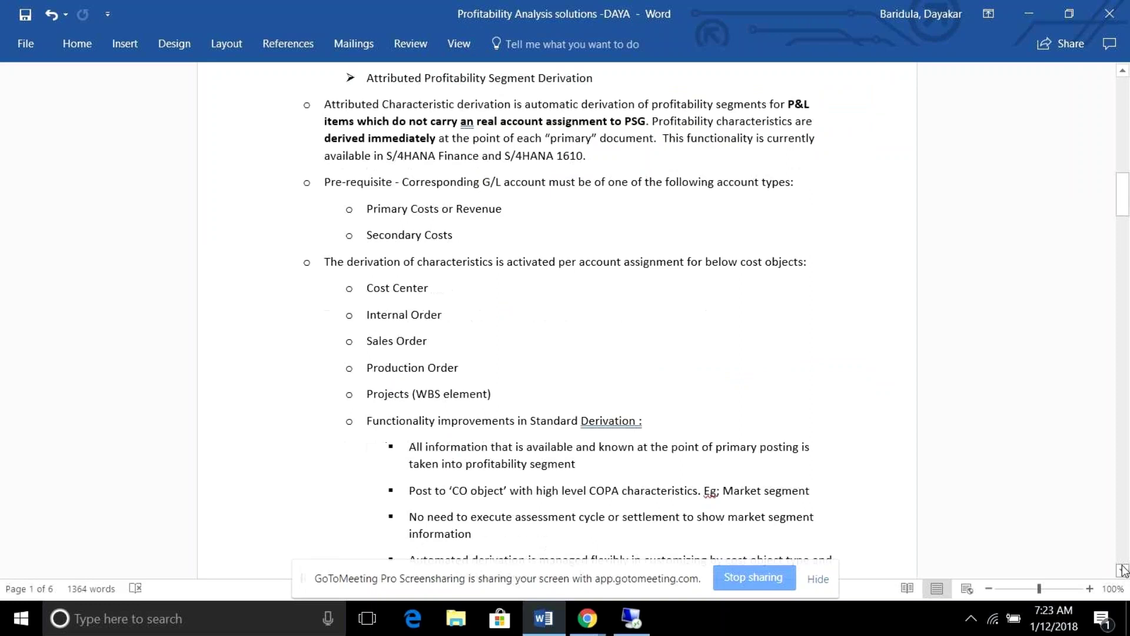
pyautogui.scroll(-5, 1123, 567)
pyautogui.moveTo(1123, 238); pyautogui.dragTo(1123, 299)
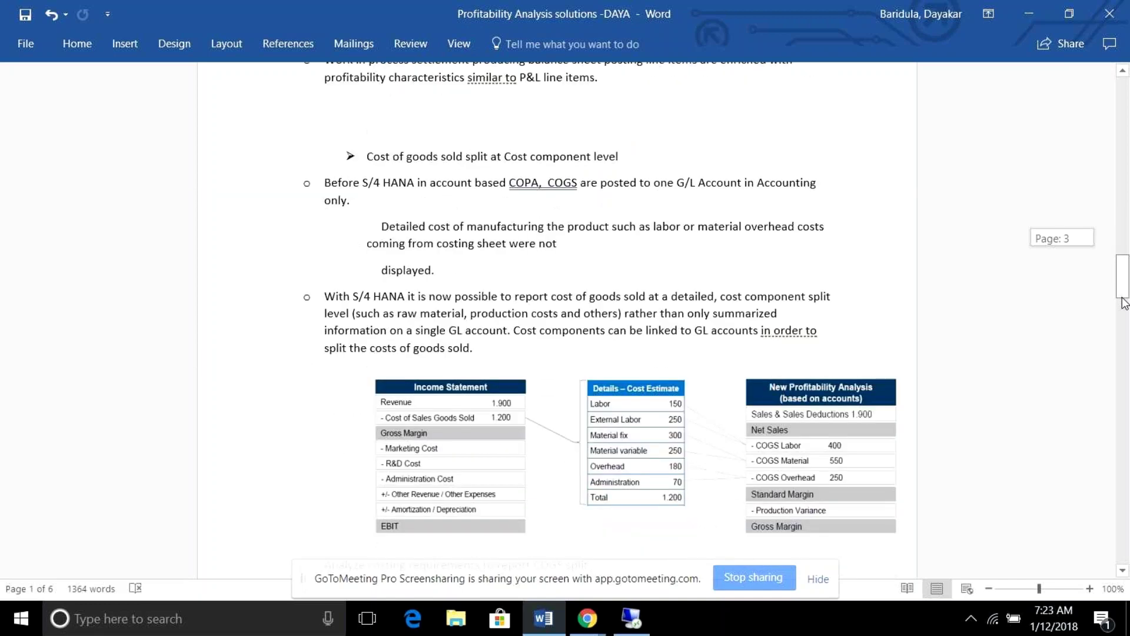
pyautogui.moveTo(1123, 300); pyautogui.dragTo(1125, 402)
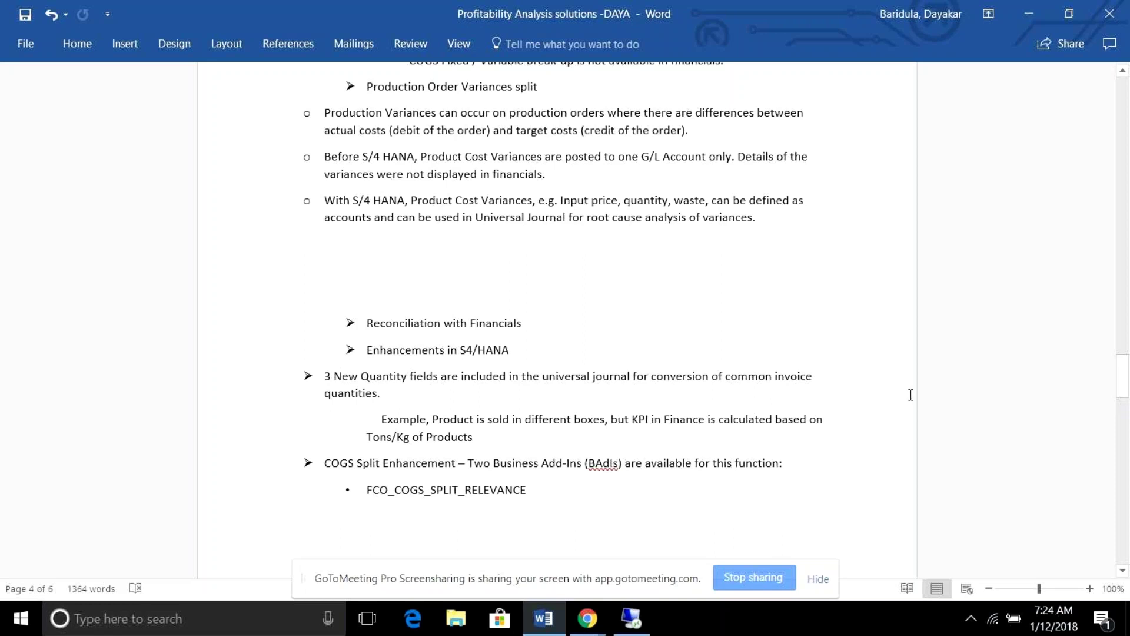
pyautogui.click(616, 629)
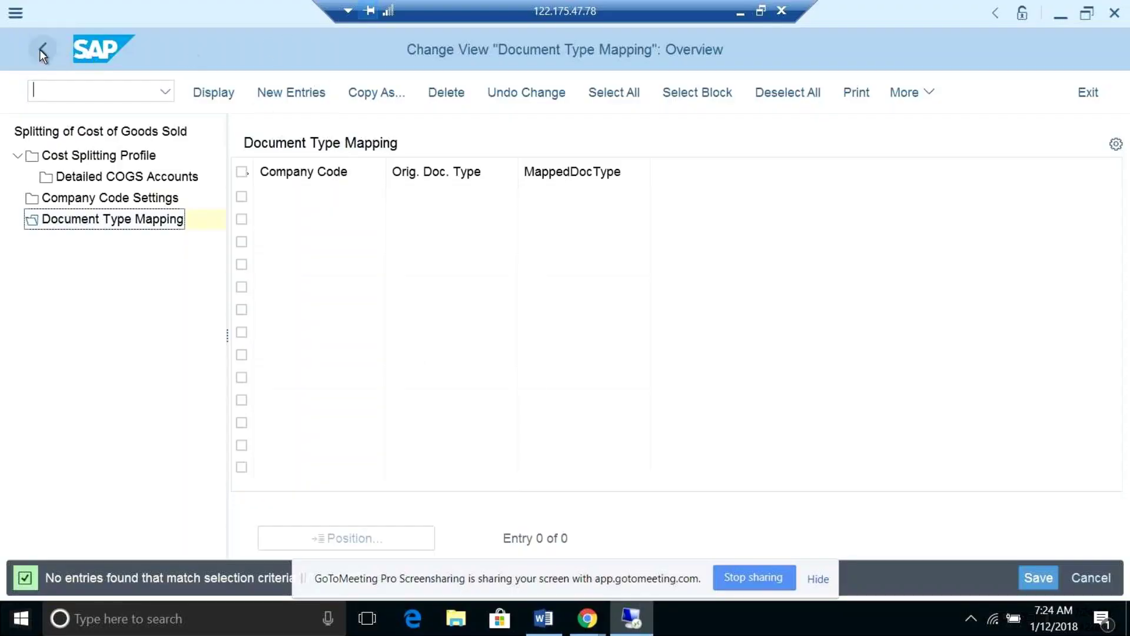
# Exit COGS splitting without saving and open the empty Price Differences Splitting Profile overview
pyautogui.click(41, 51)
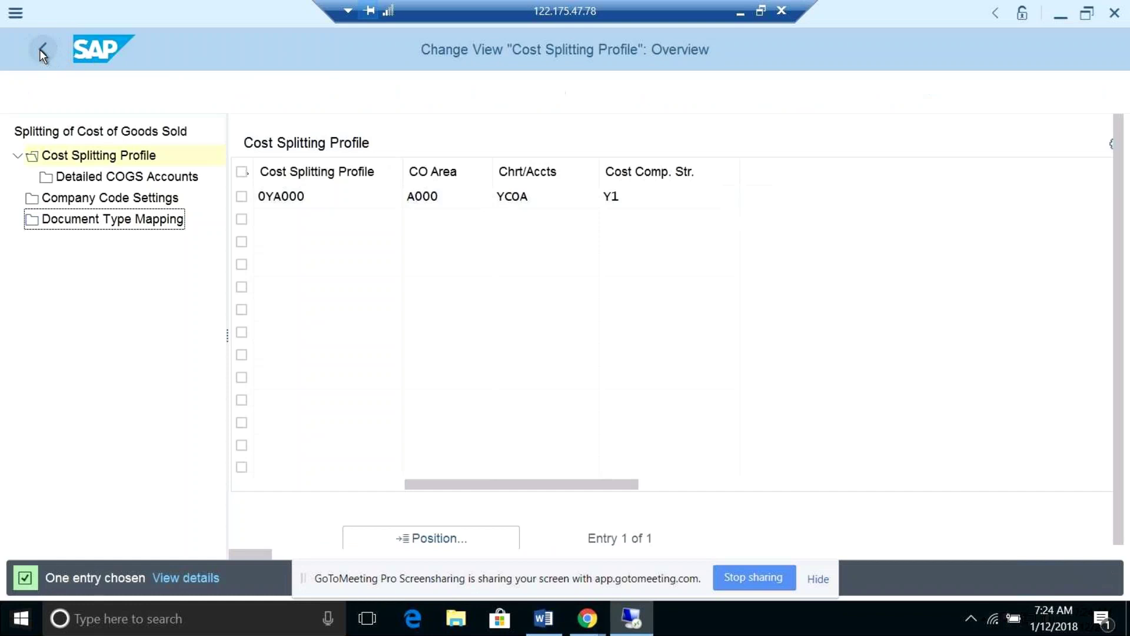
pyautogui.click(40, 49)
pyautogui.click(426, 435)
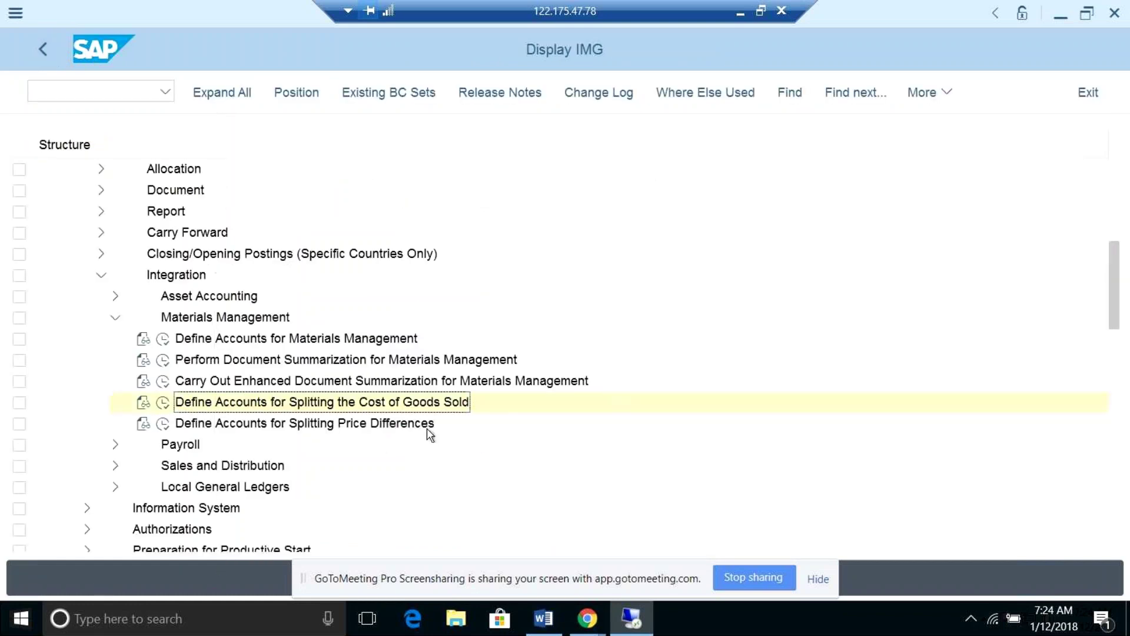
pyautogui.click(164, 424)
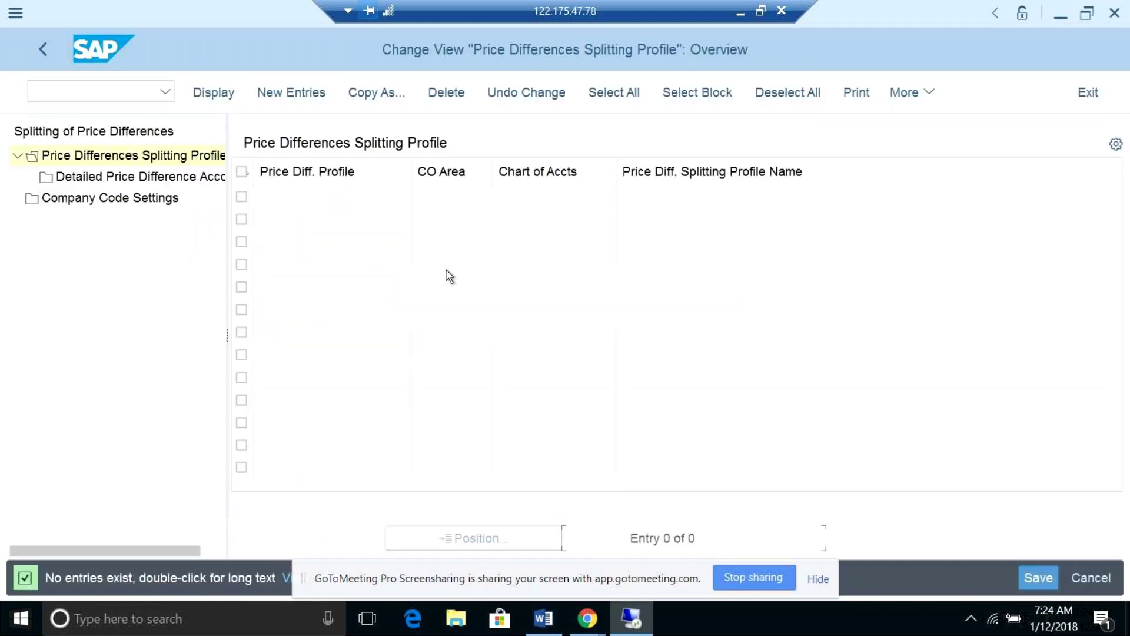
pyautogui.click(157, 177)
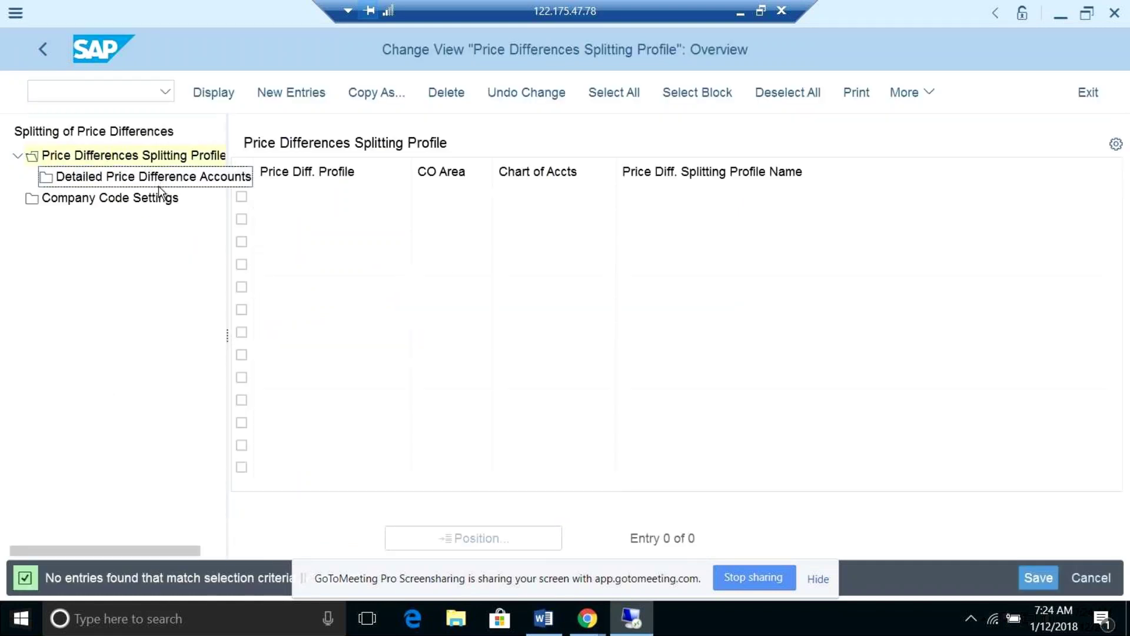
pyautogui.click(137, 157)
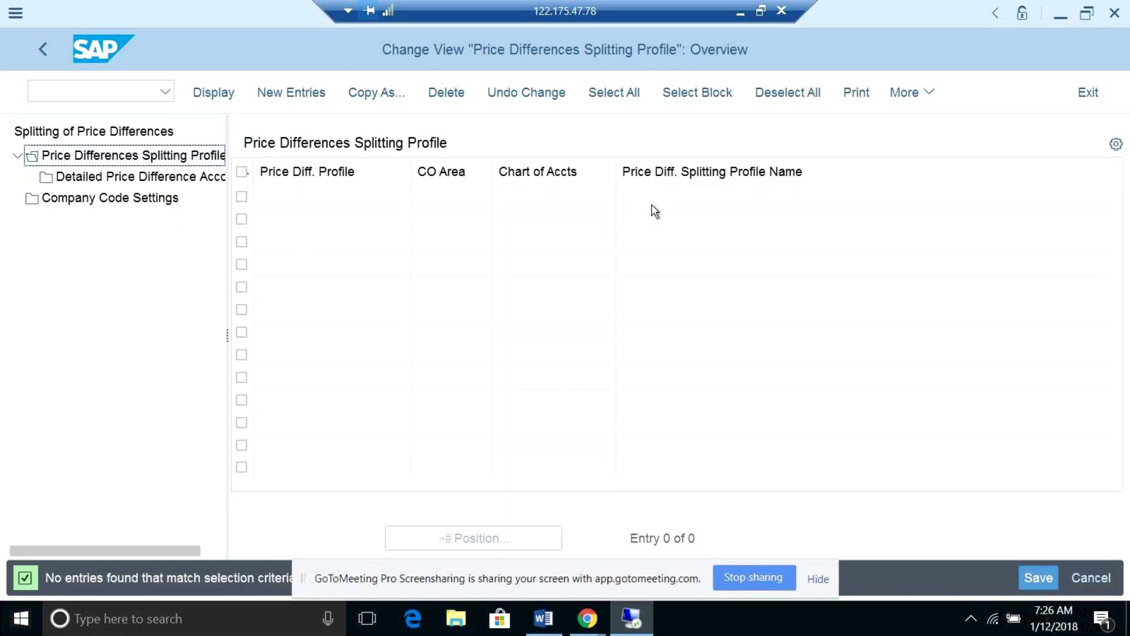
pyautogui.click(186, 176)
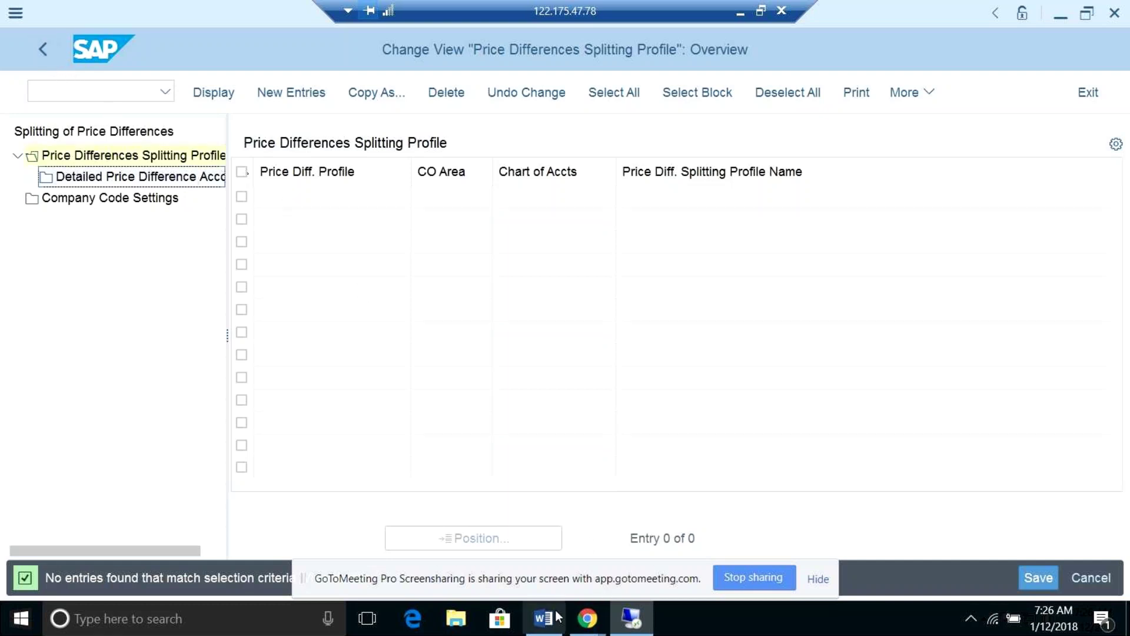
# Back in Word, show page 4's COGS split conditions, limitations and production order variance points
pyautogui.click(542, 628)
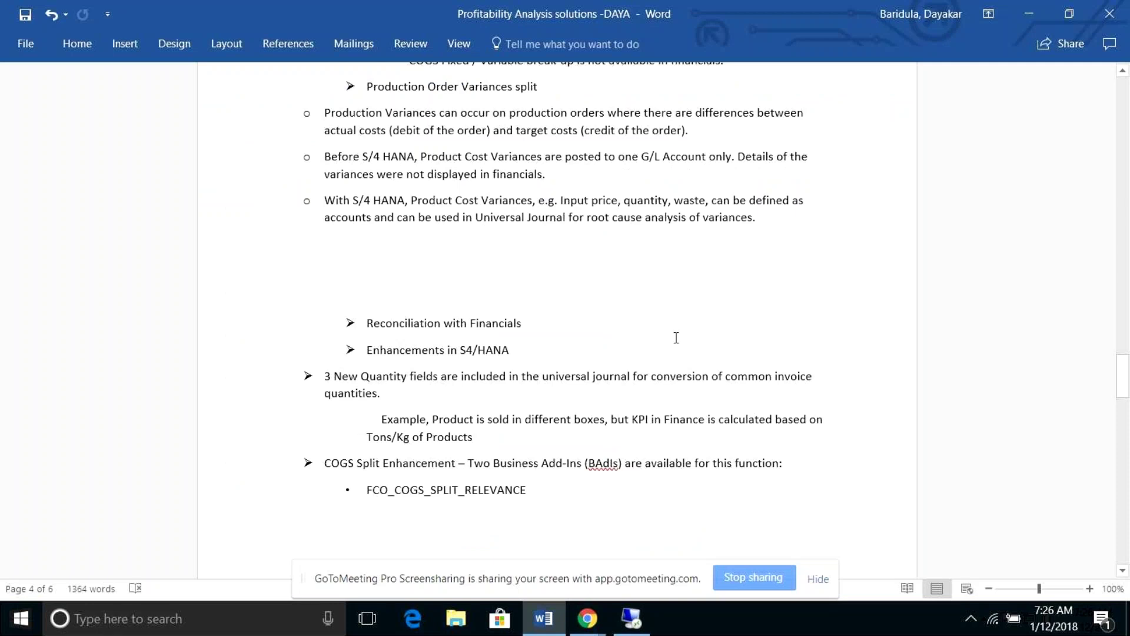
pyautogui.click(1124, 380)
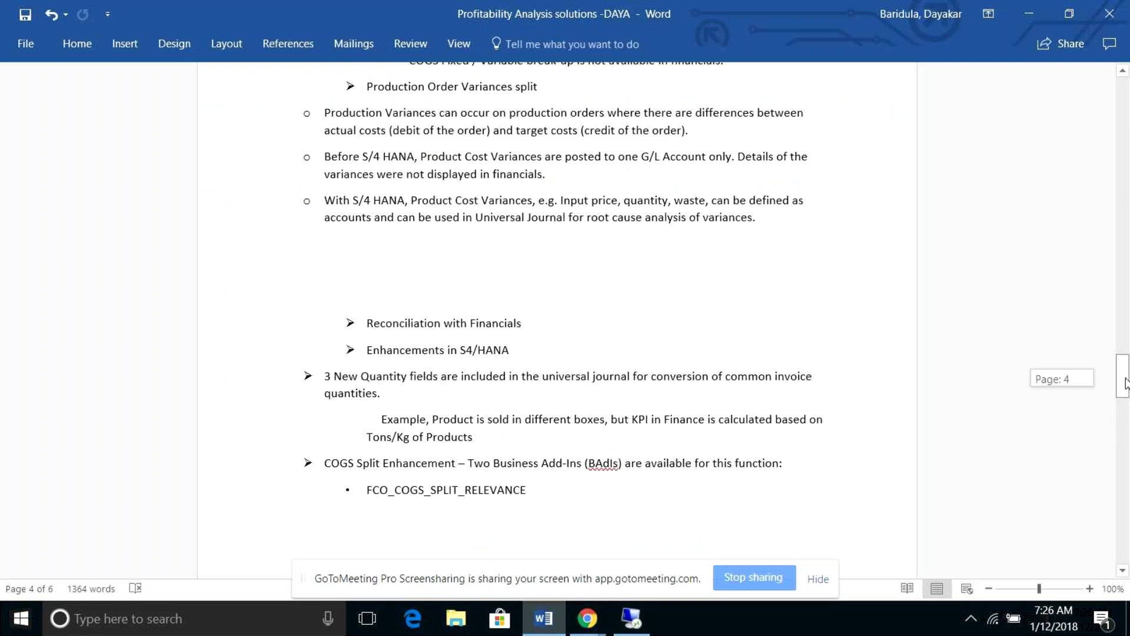
pyautogui.moveTo(1124, 383); pyautogui.dragTo(1125, 380)
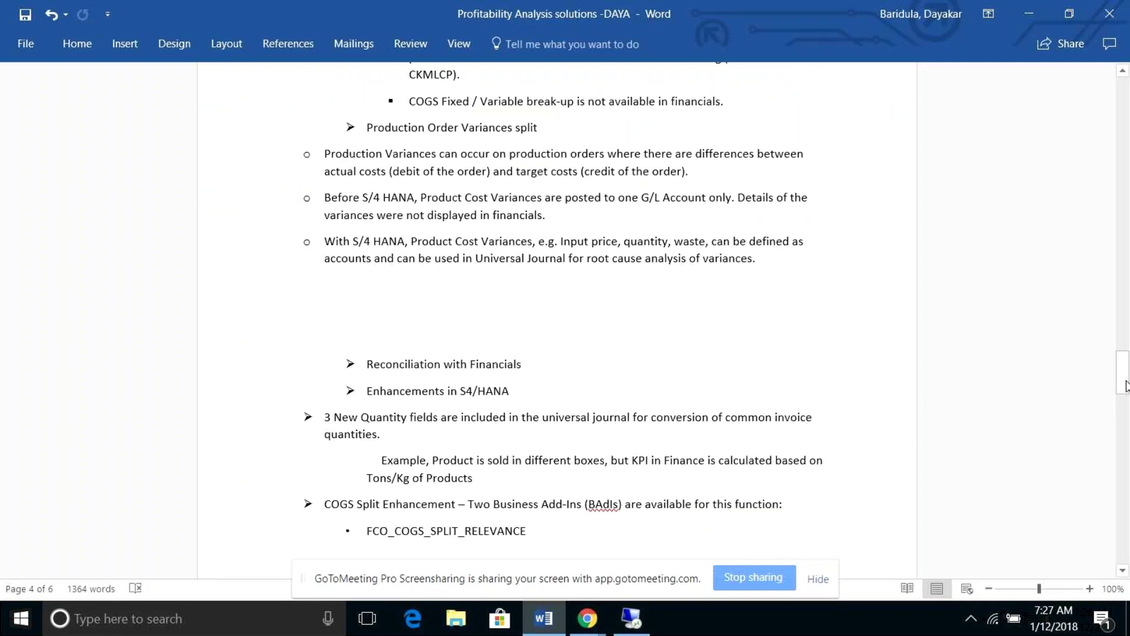
pyautogui.moveTo(1126, 386); pyautogui.dragTo(1126, 386)
pyautogui.click(1126, 385)
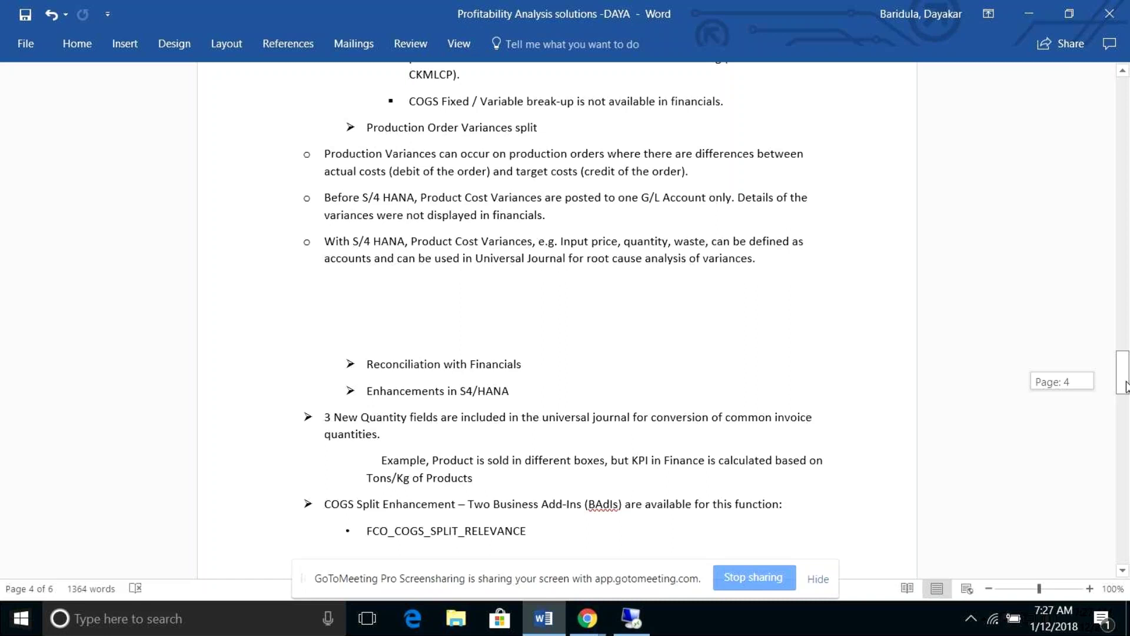
pyautogui.moveTo(1126, 386); pyautogui.dragTo(1126, 400)
pyautogui.moveTo(1126, 400); pyautogui.dragTo(1126, 385)
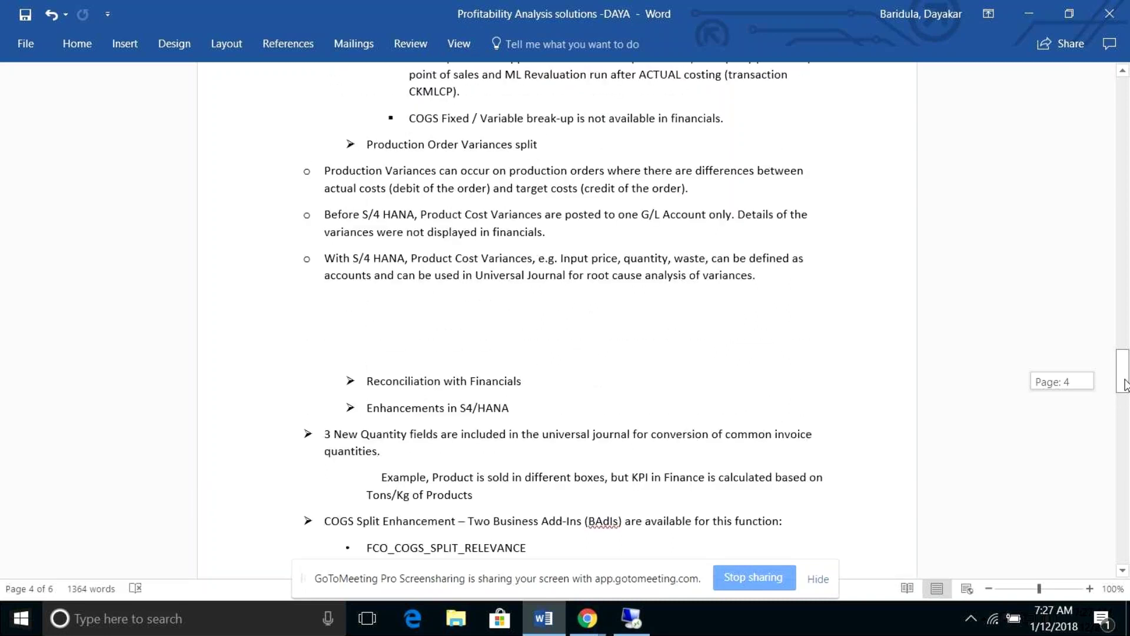
pyautogui.moveTo(1126, 384); pyautogui.dragTo(1125, 398)
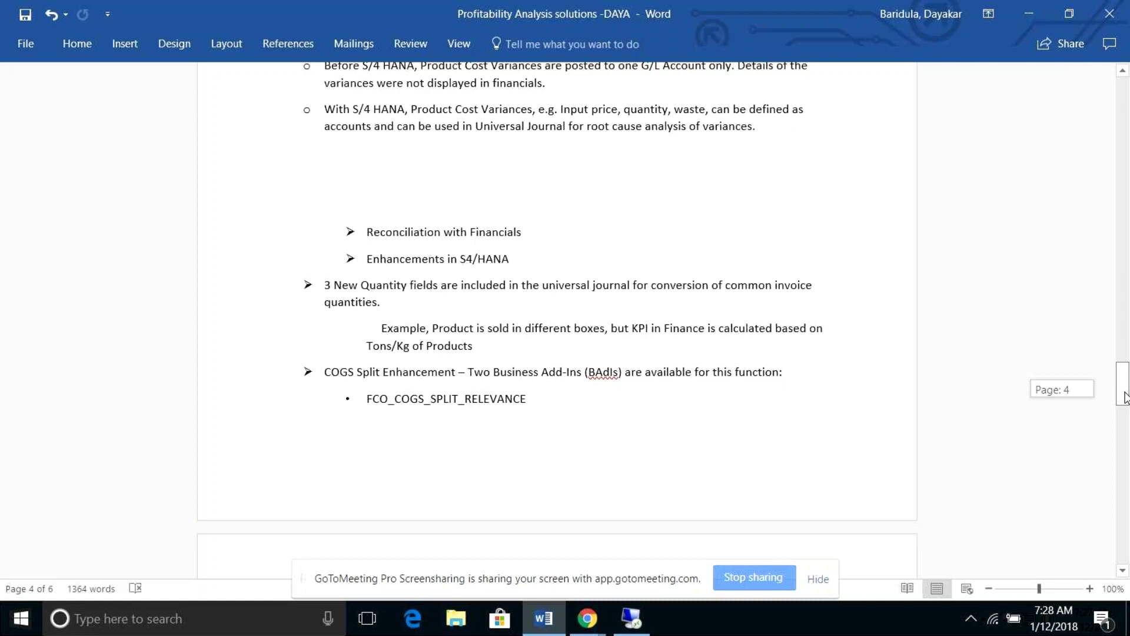
pyautogui.moveTo(1126, 397); pyautogui.dragTo(1126, 398)
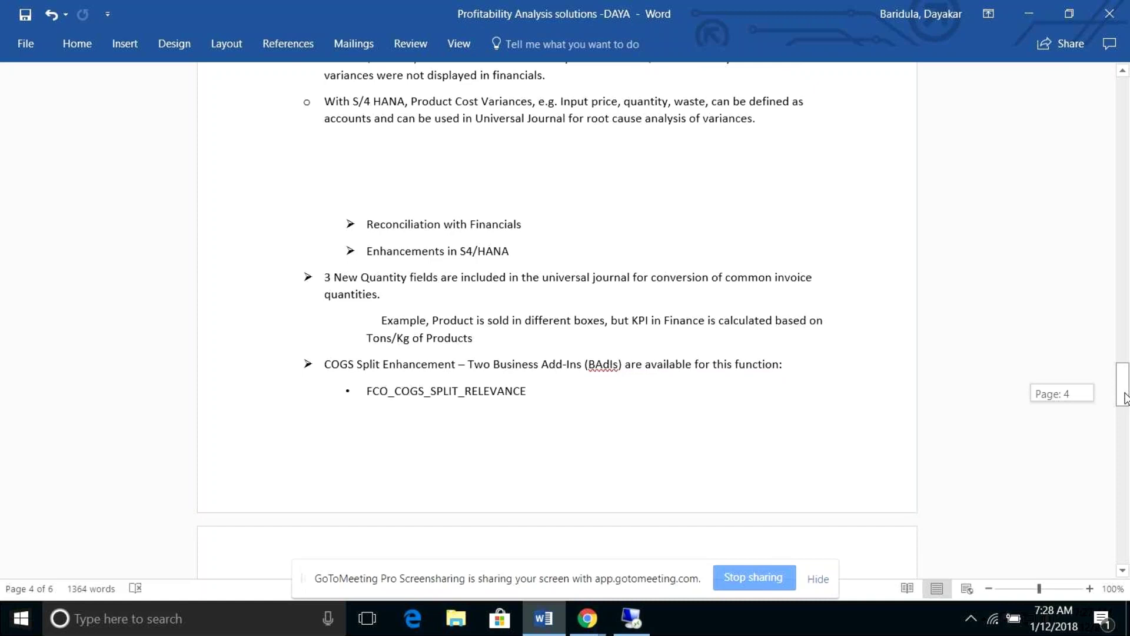
pyautogui.moveTo(1125, 398); pyautogui.dragTo(1126, 391)
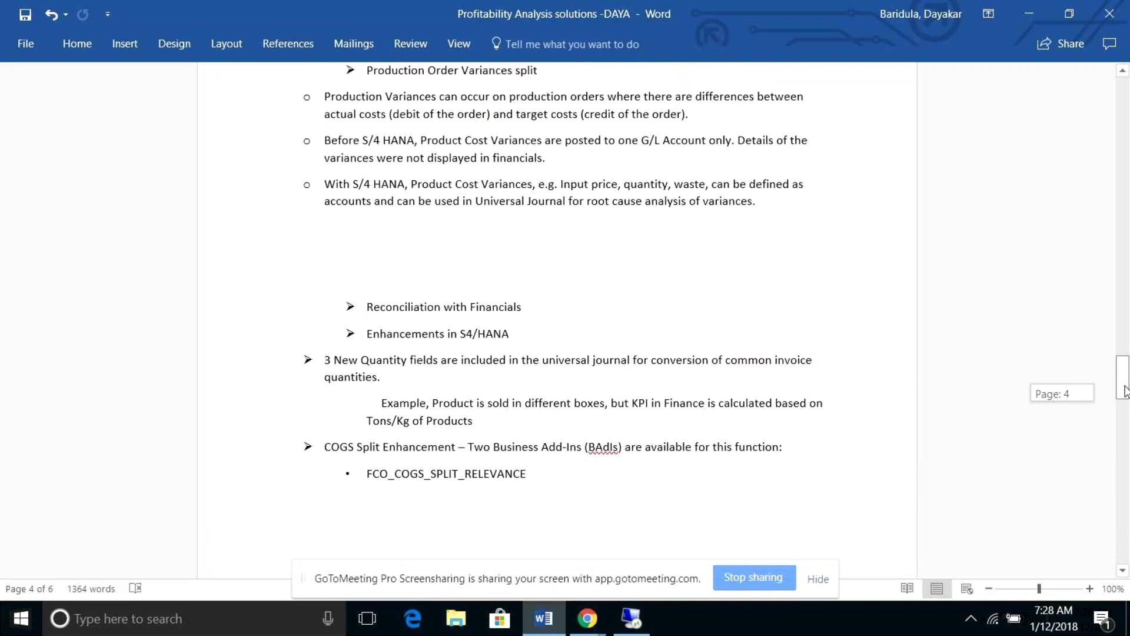
pyautogui.moveTo(1126, 391); pyautogui.dragTo(1126, 391)
pyautogui.rightClick(1125, 389)
pyautogui.click(1125, 384)
pyautogui.moveTo(1126, 385); pyautogui.dragTo(1124, 358)
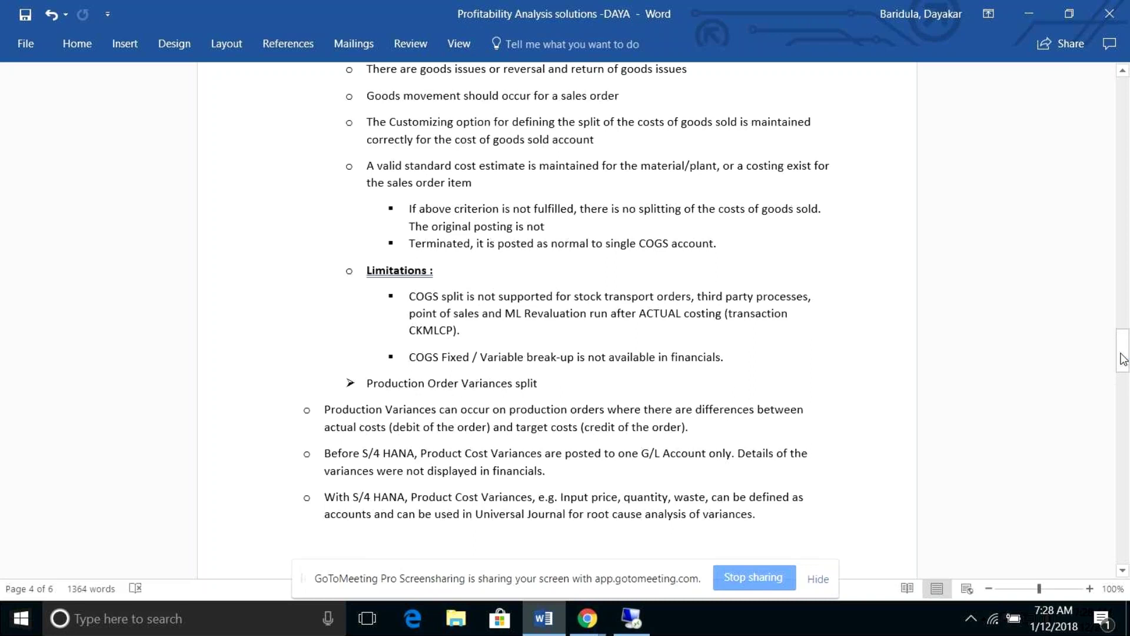
# Scroll up to page 1 to show the Attributed Profitability Segment Derivation prerequisites and cost objects list
pyautogui.moveTo(1124, 359)
pyautogui.mouseDown()
pyautogui.moveTo(1107, 86)
pyautogui.moveTo(1106, 121)
pyautogui.moveTo(1122, 115)
pyautogui.moveTo(1122, 192)
pyautogui.mouseUp()
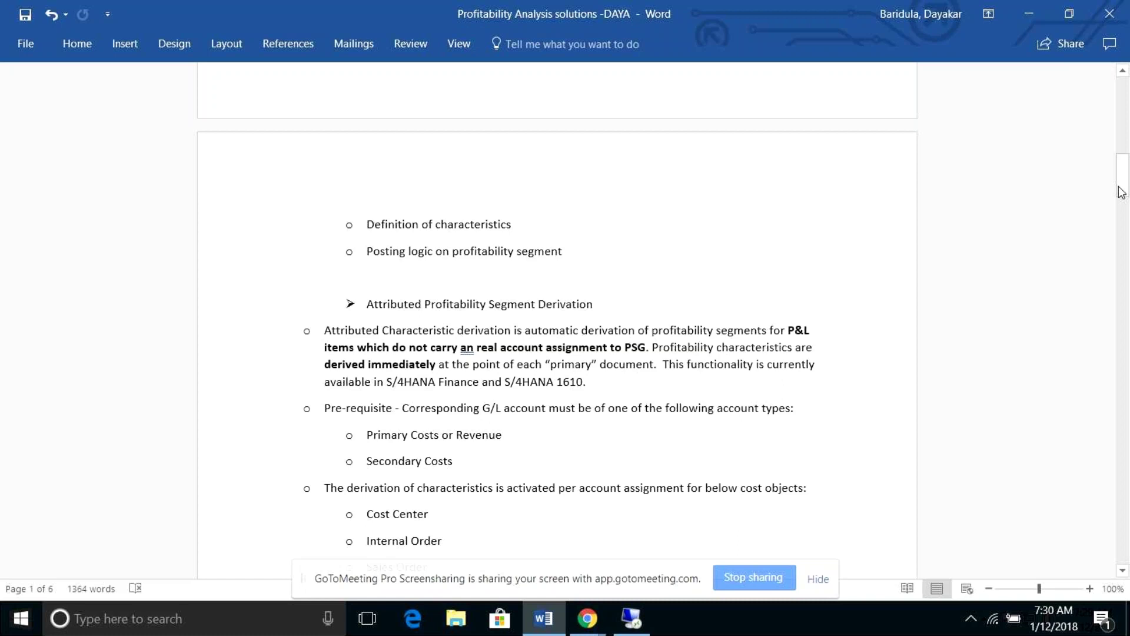
# Minimize Word and both SAP windows to reveal the desktop, then select the TECH folder
pyautogui.click(1037, 10)
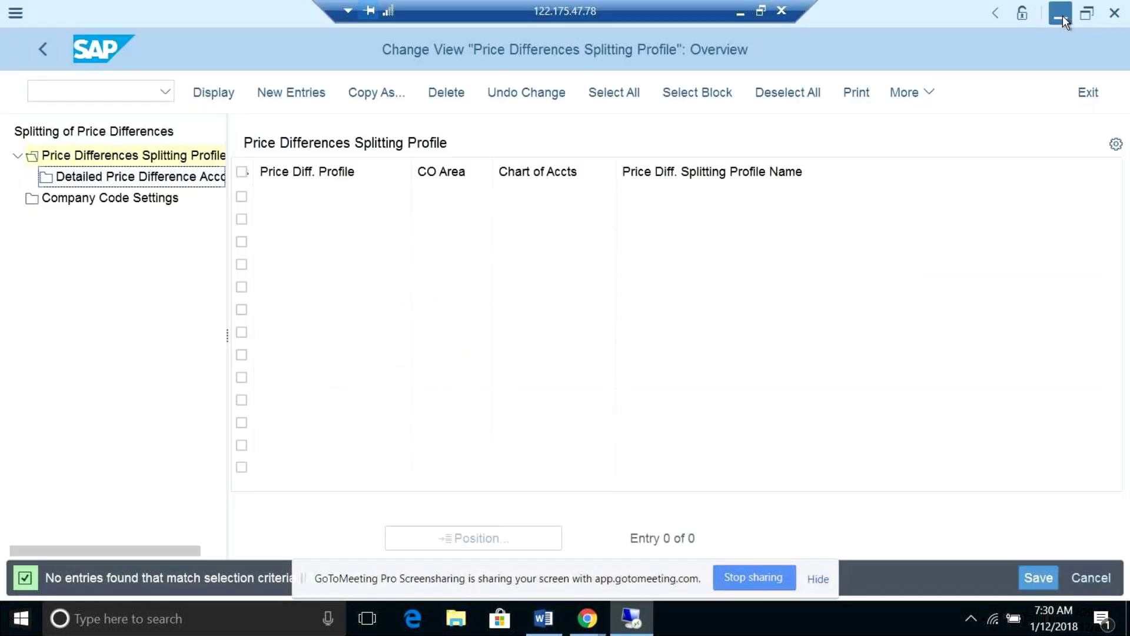
pyautogui.click(1063, 15)
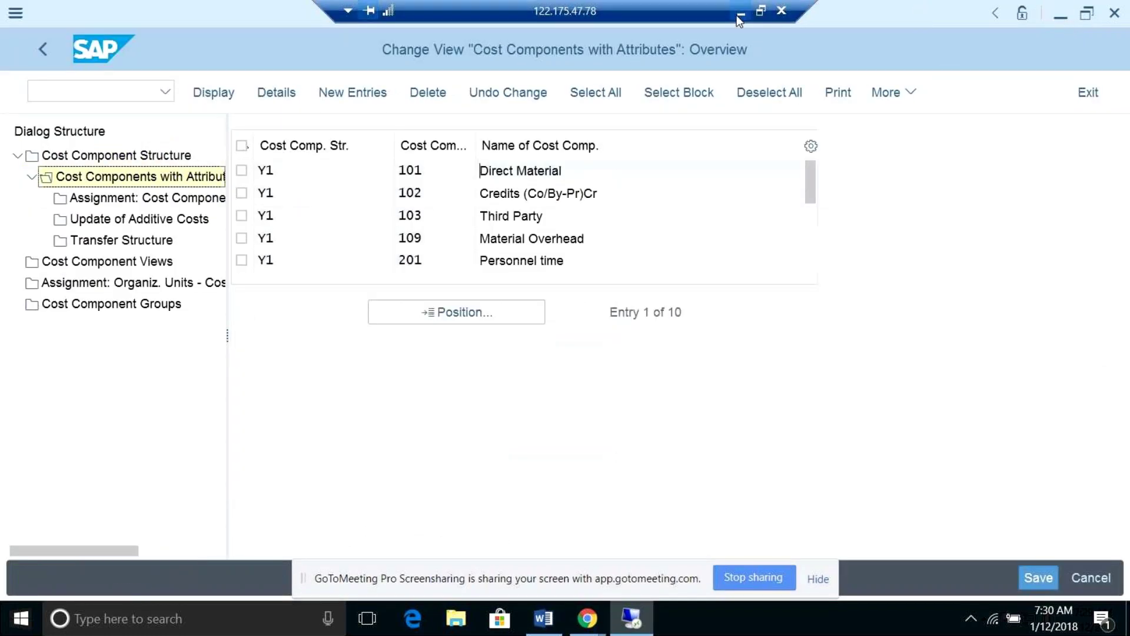
pyautogui.click(739, 18)
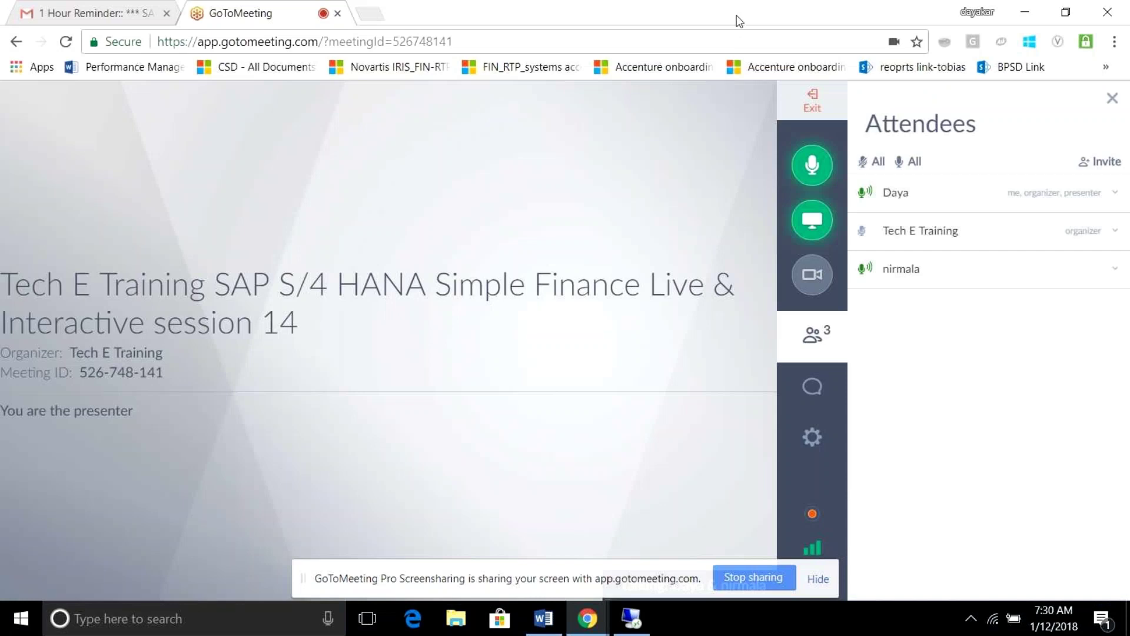
pyautogui.press('super+d')
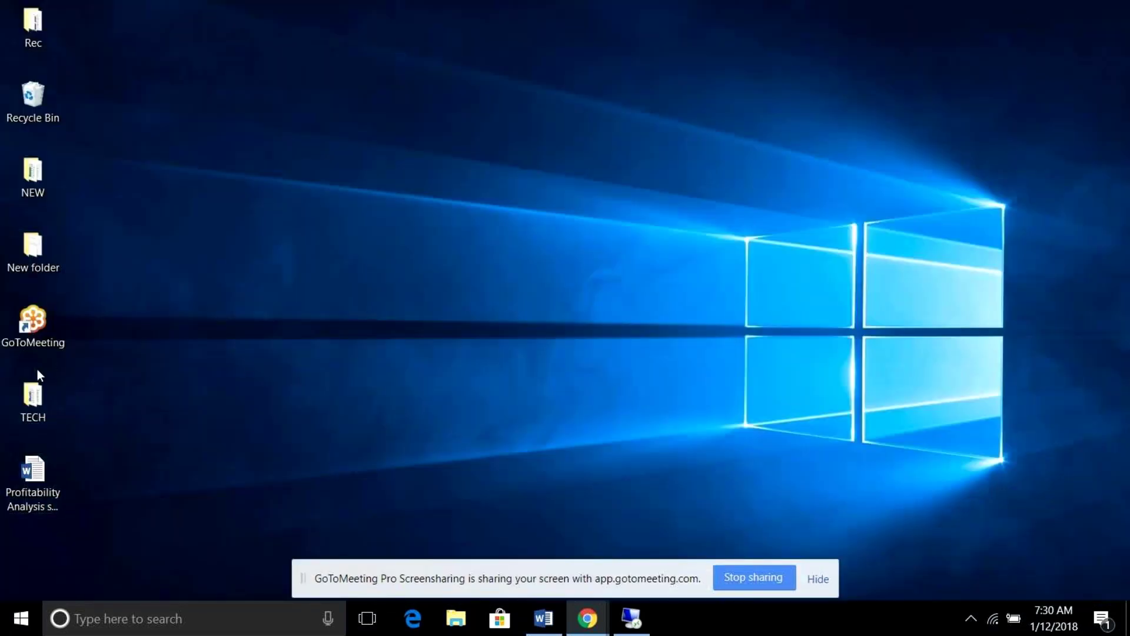
pyautogui.click(35, 404)
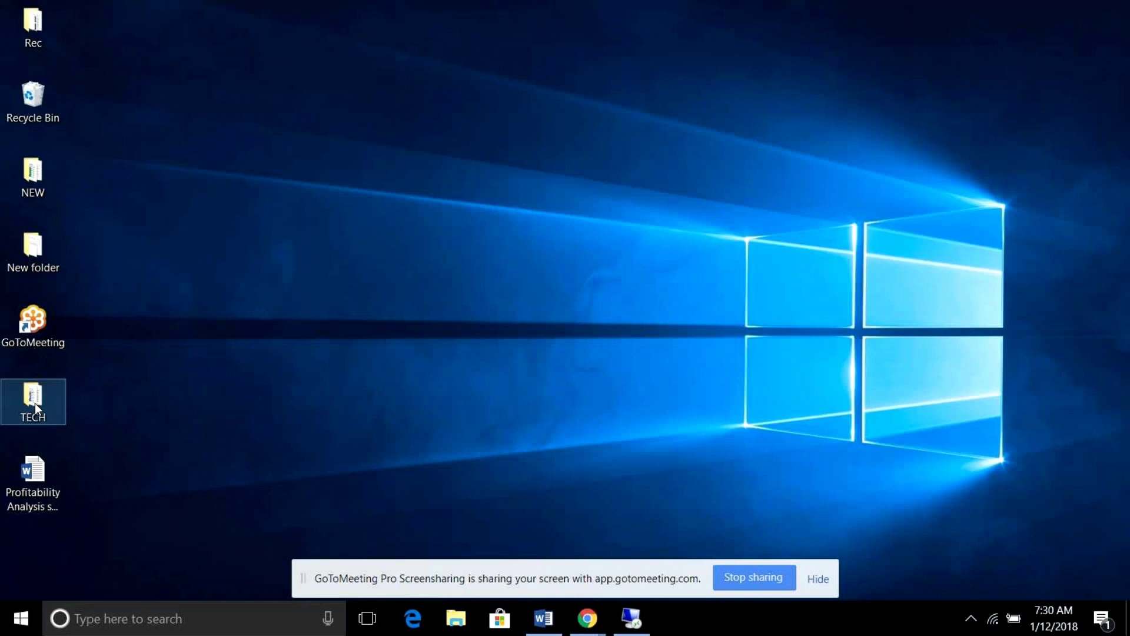
# Open the practise-s4hana-finance-GL workbook from TECH, then close it, keeping recovered files for later
pyautogui.doubleClick(34, 402)
pyautogui.click(192, 150)
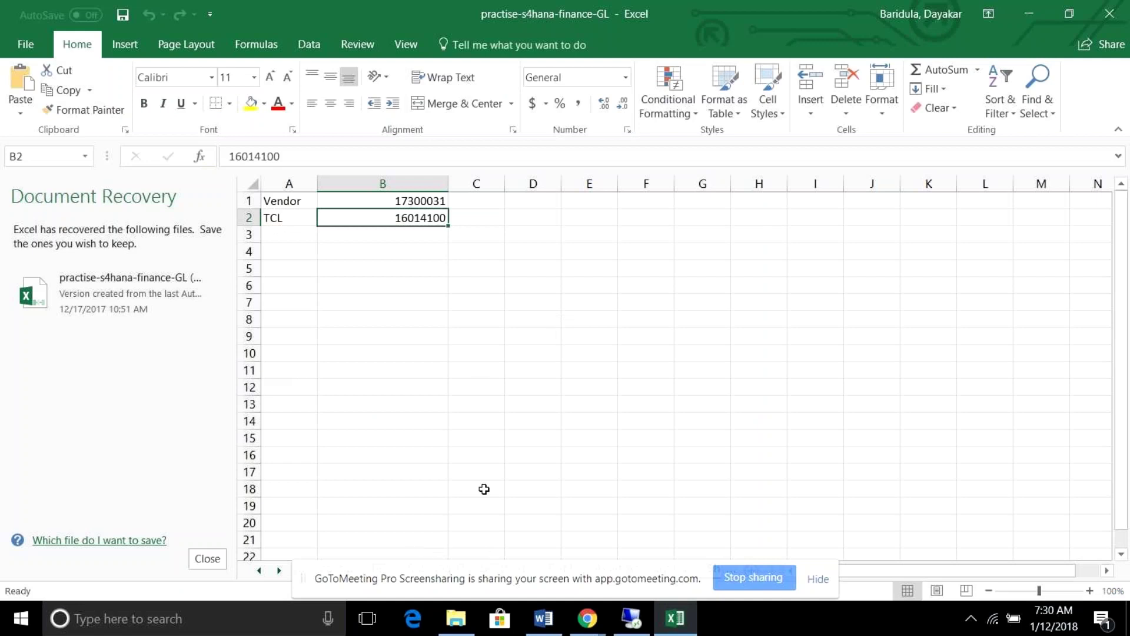
pyautogui.click(1112, 24)
pyautogui.click(260, 241)
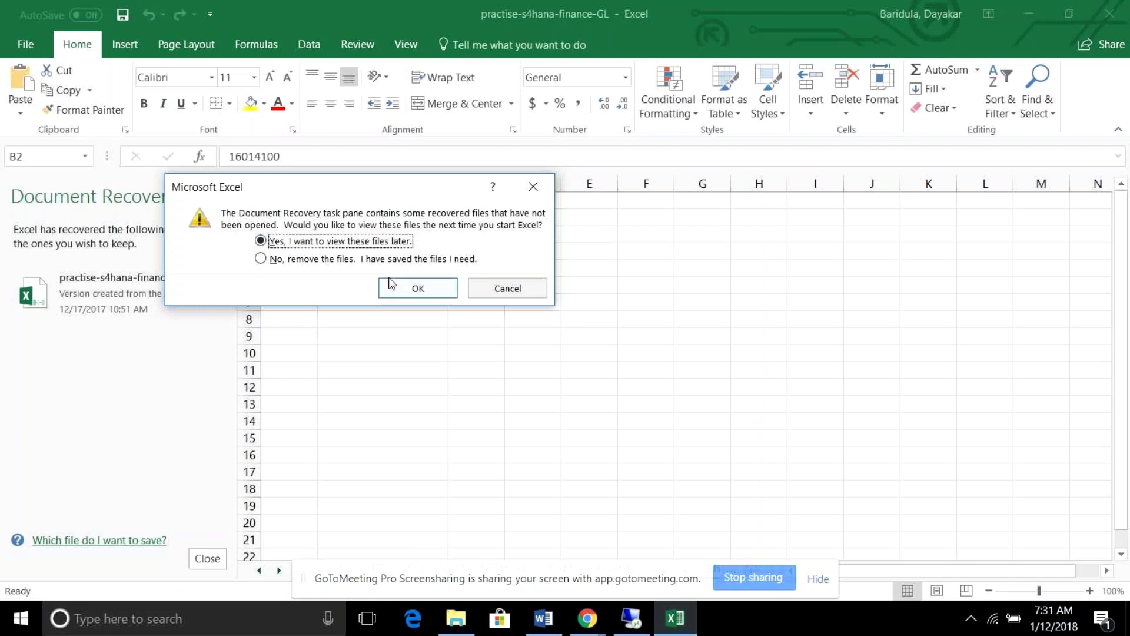
pyautogui.click(431, 291)
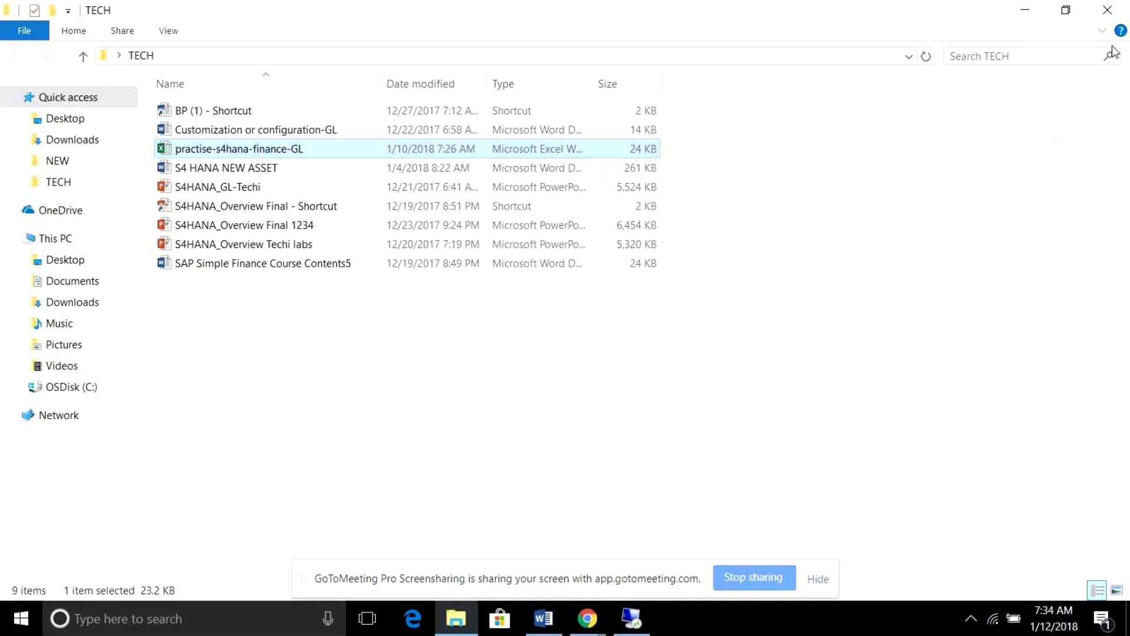
# Close the TECH File Explorer window, leaving the bare desktop showing
pyautogui.click(1109, 13)
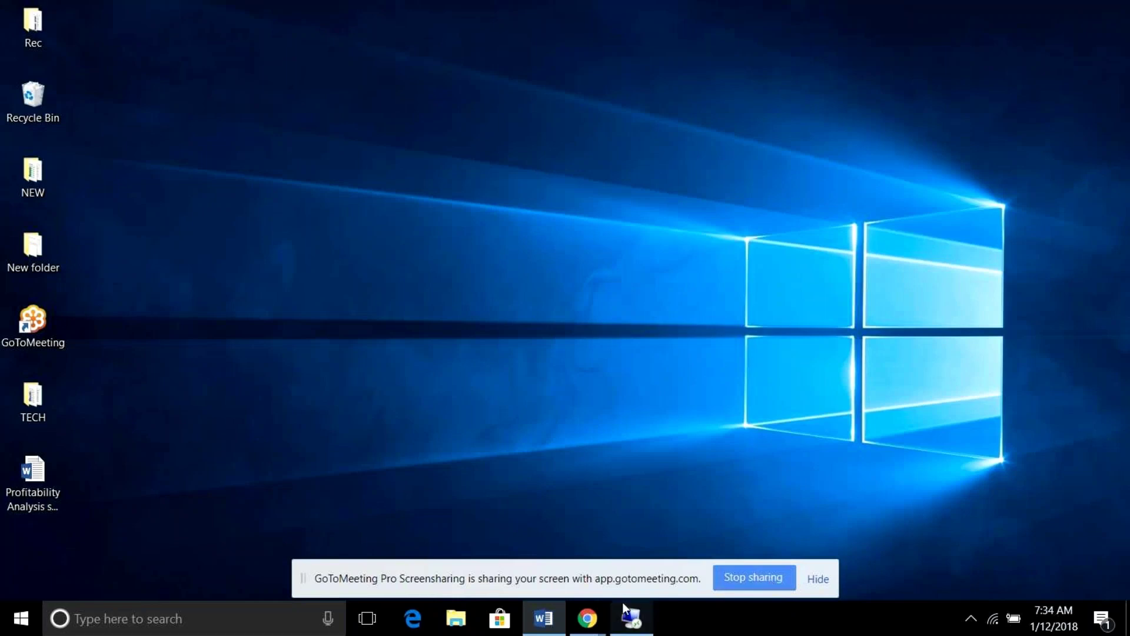
# Bring back the SAP Cost Components with Attributes overview, then switch to the GoToMeeting Chrome window
pyautogui.click(631, 625)
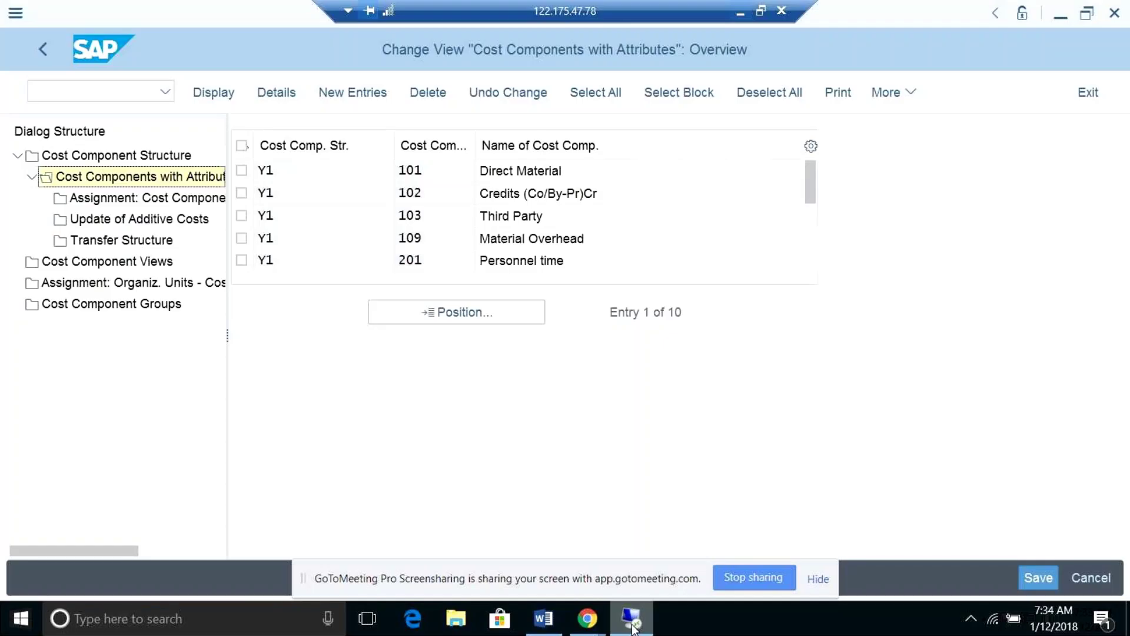
pyautogui.moveTo(585, 618)
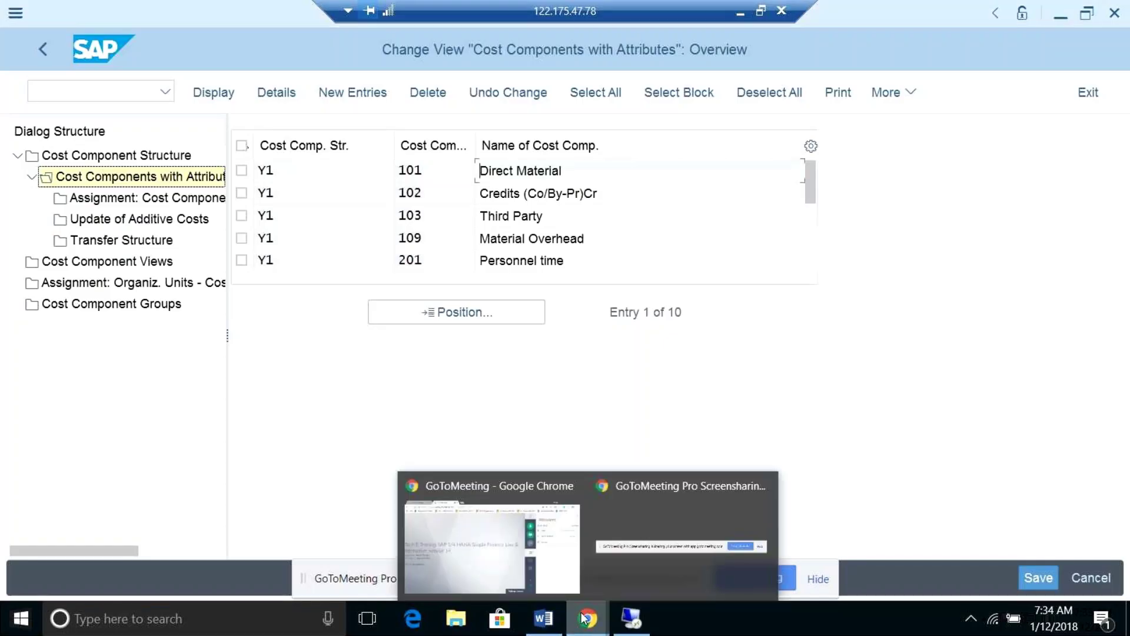
pyautogui.click(539, 556)
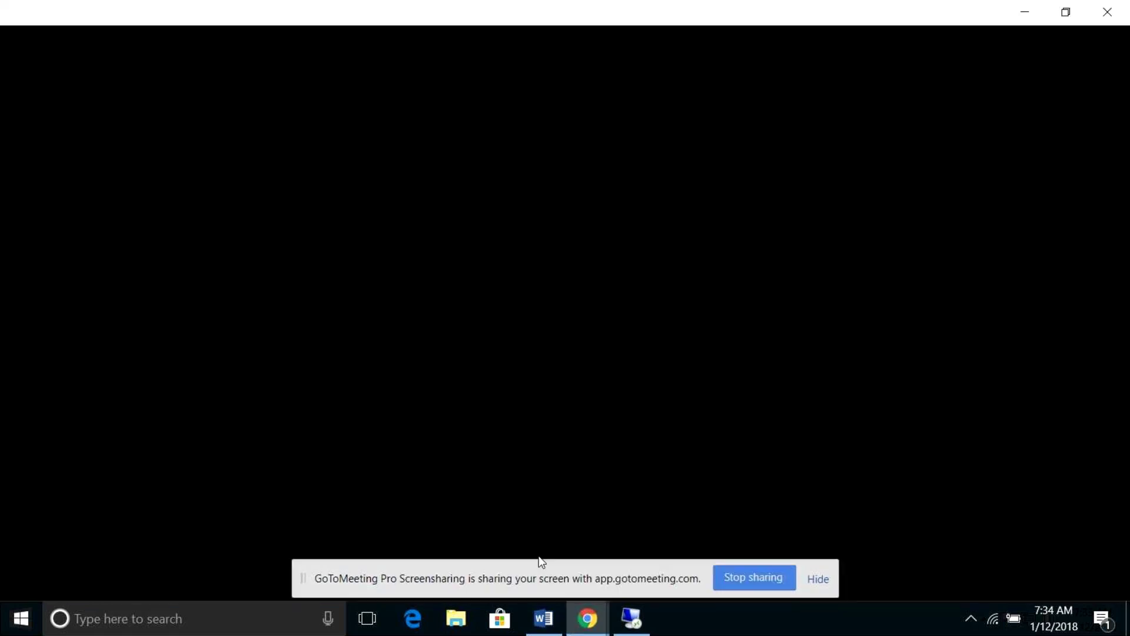